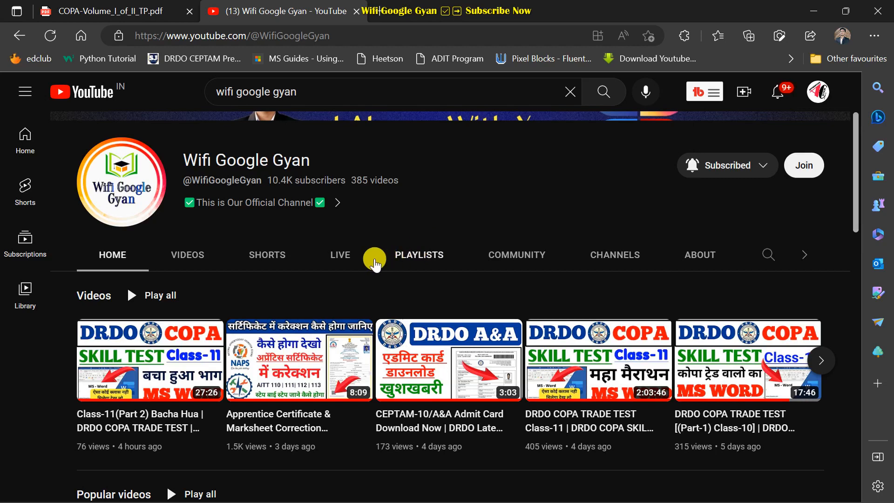
Browse the Wifi Google Gyan channel's playlists page.
{"action": "left_click", "coordinate": [427, 257]}
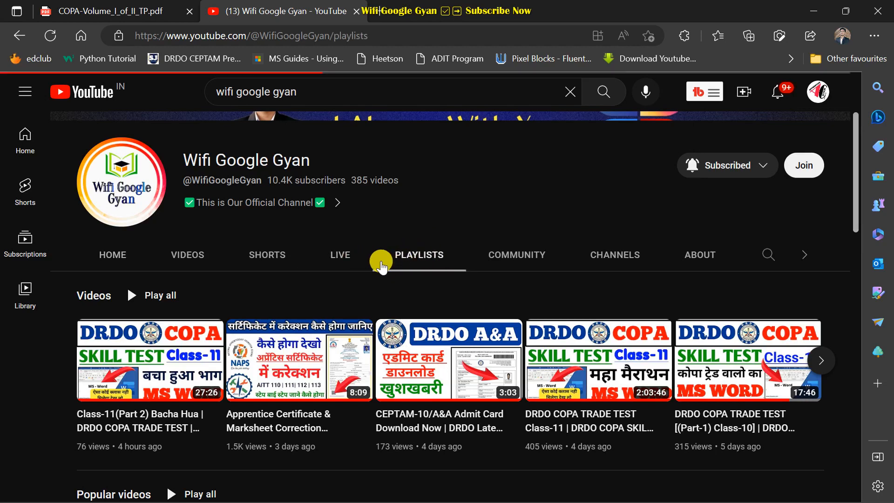
{"action": "scroll", "coordinate": [342, 272], "scroll_direction": "down", "scroll_amount": 5}
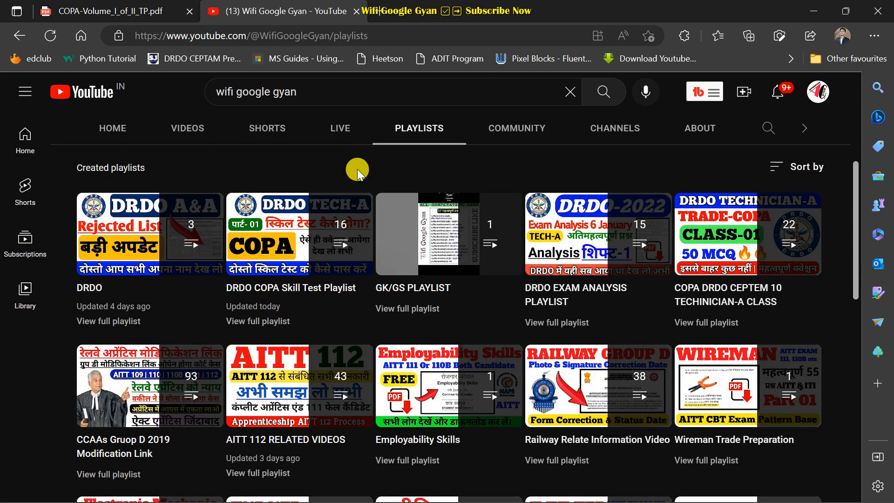
{"action": "scroll", "coordinate": [357, 170], "scroll_direction": "up", "scroll_amount": 1}
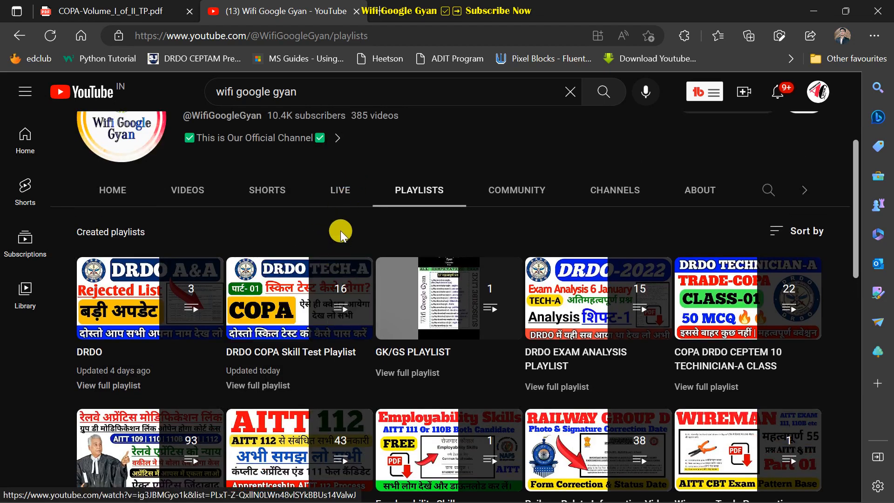
{"action": "scroll", "coordinate": [344, 231], "scroll_direction": "up", "scroll_amount": 1}
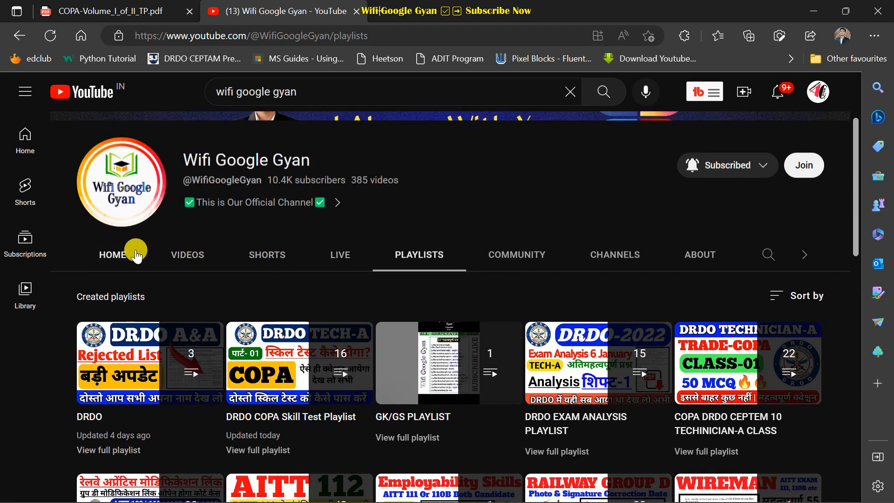
Return to the channel's home page, scroll through it, then minimize the browser.
{"action": "left_click", "coordinate": [120, 257]}
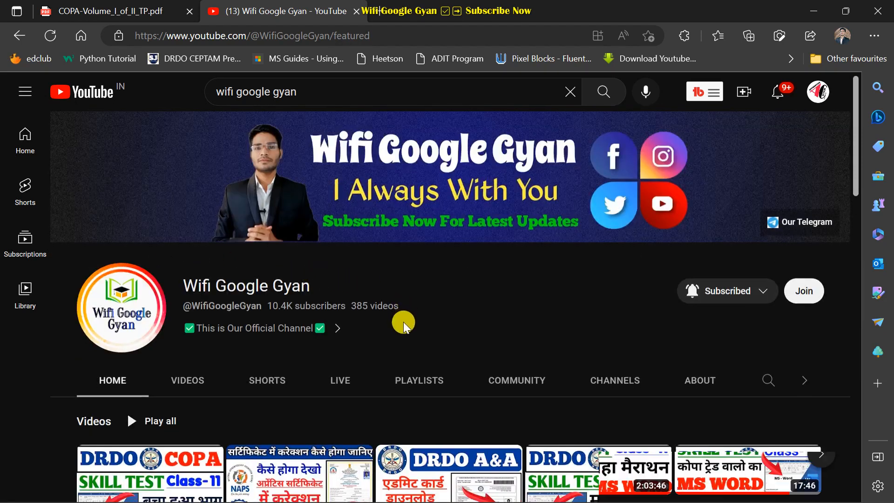
{"action": "scroll", "coordinate": [405, 319], "scroll_direction": "down", "scroll_amount": 2}
{"action": "scroll", "coordinate": [420, 327], "scroll_direction": "down", "scroll_amount": 1}
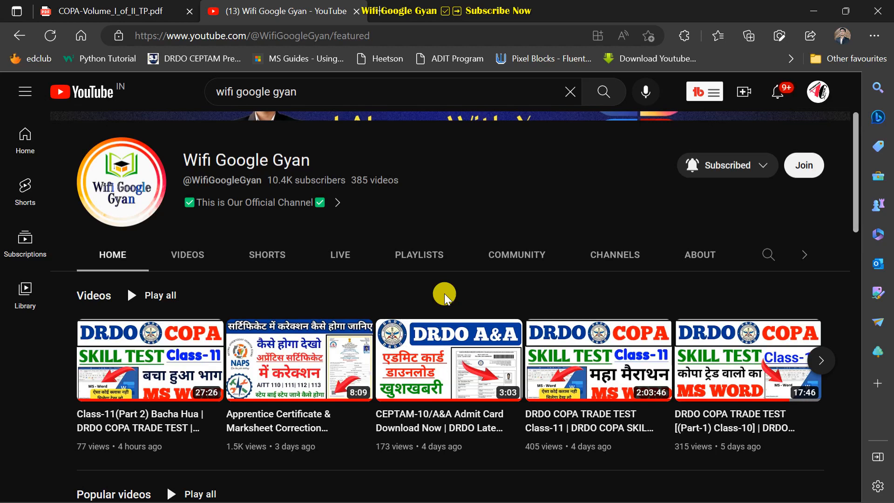
{"action": "scroll", "coordinate": [443, 292], "scroll_direction": "up", "scroll_amount": 2}
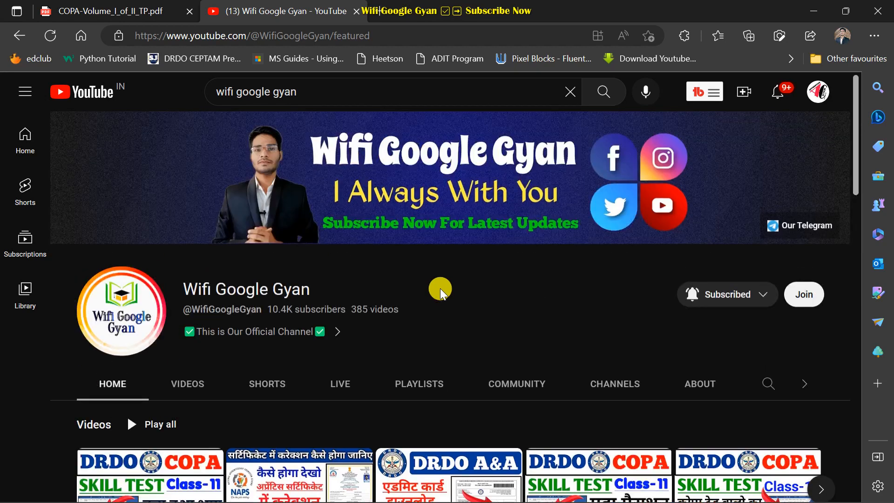
{"action": "scroll", "coordinate": [440, 288], "scroll_direction": "down", "scroll_amount": 1}
{"action": "scroll", "coordinate": [411, 279], "scroll_direction": "down", "scroll_amount": 1}
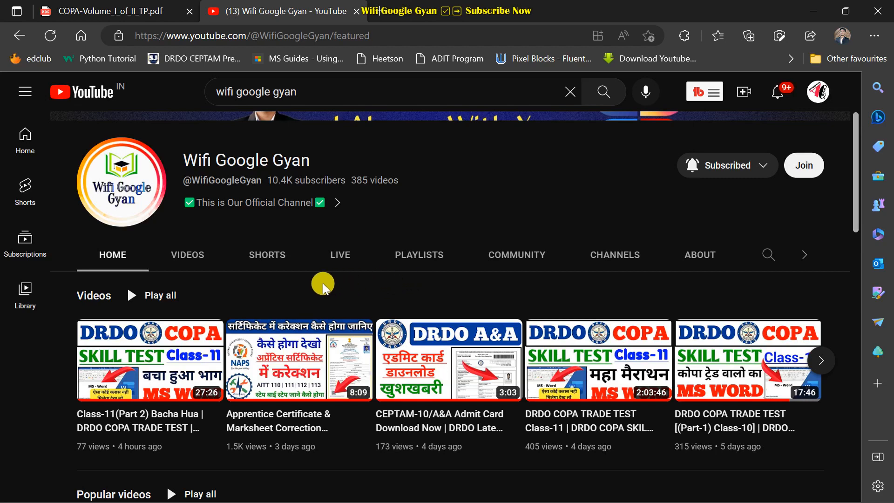
{"action": "scroll", "coordinate": [326, 283], "scroll_direction": "up", "scroll_amount": 3}
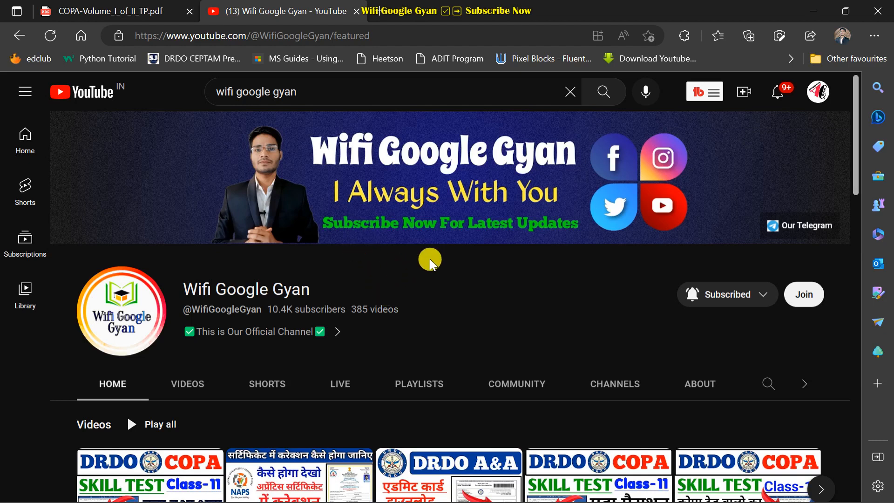
{"action": "left_click", "coordinate": [815, 11]}
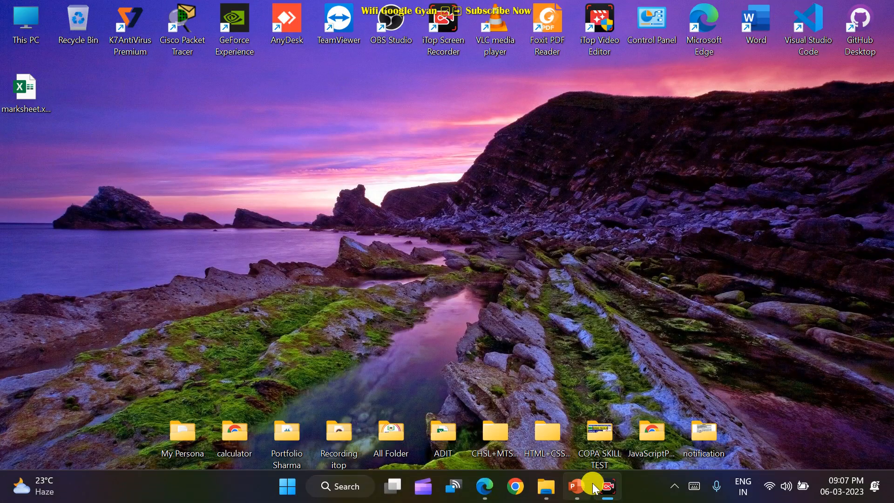
Advance the Excel.pptx slide show to slide 4's Excel window diagram, then minimize it.
{"action": "left_click", "coordinate": [577, 487]}
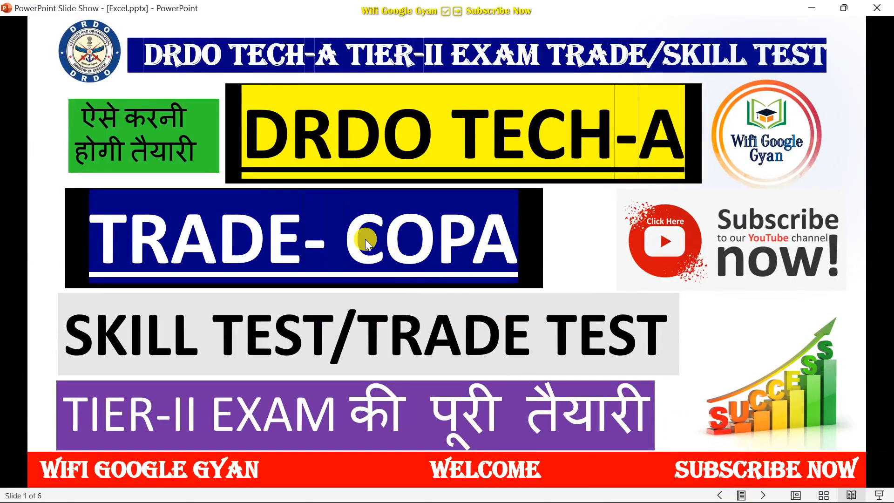
{"action": "left_click", "coordinate": [346, 199]}
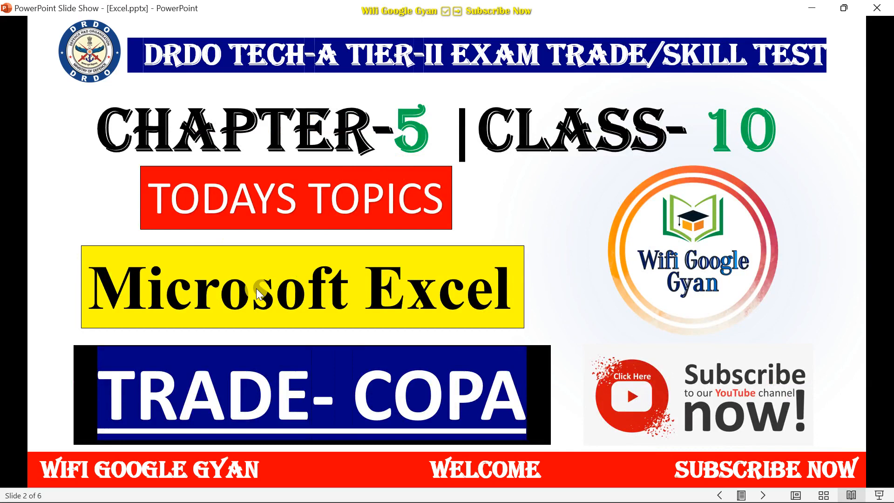
{"action": "left_click", "coordinate": [347, 262]}
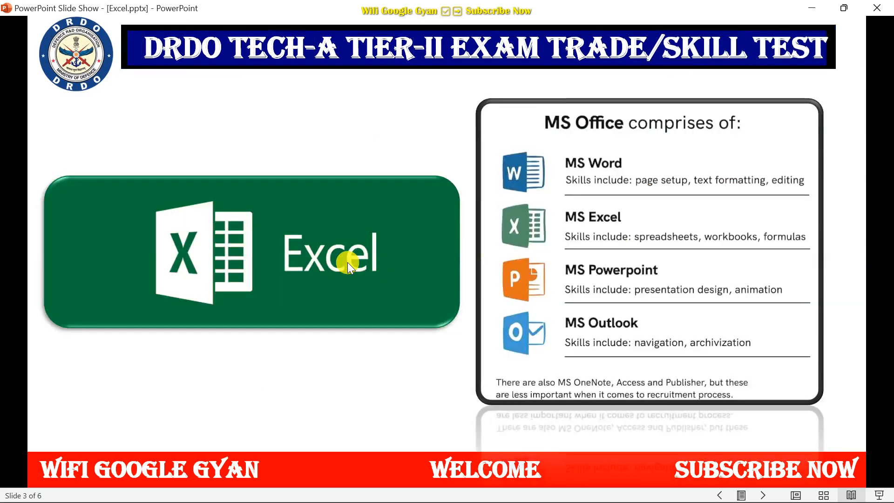
{"action": "left_click", "coordinate": [557, 217]}
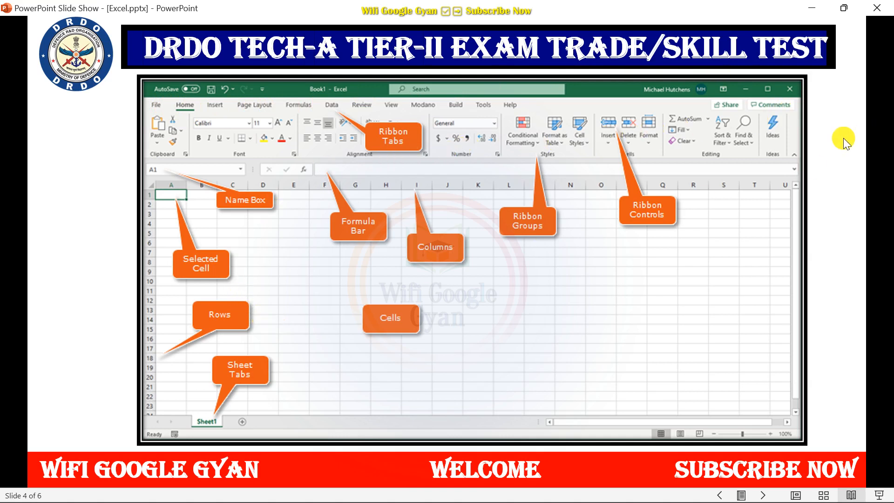
{"action": "left_click", "coordinate": [812, 9]}
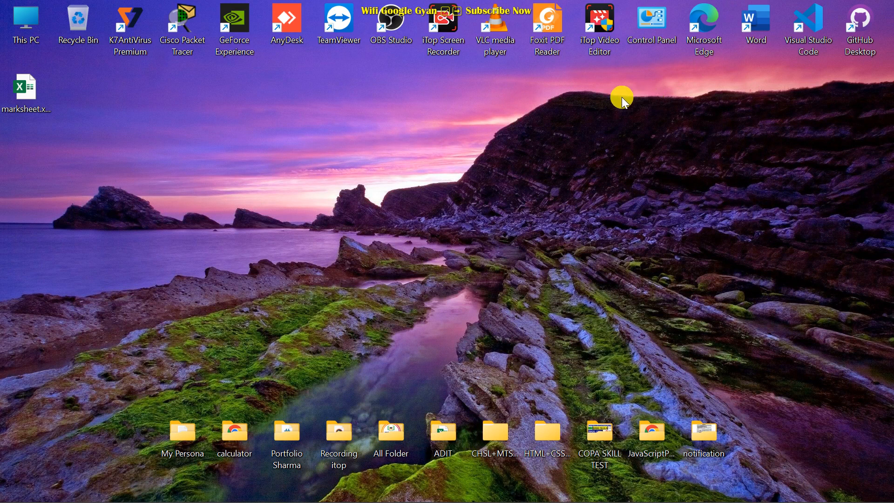
Search Windows for 'excel' and launch the Excel app from Best match.
{"action": "mouse_move", "coordinate": [422, 496]}
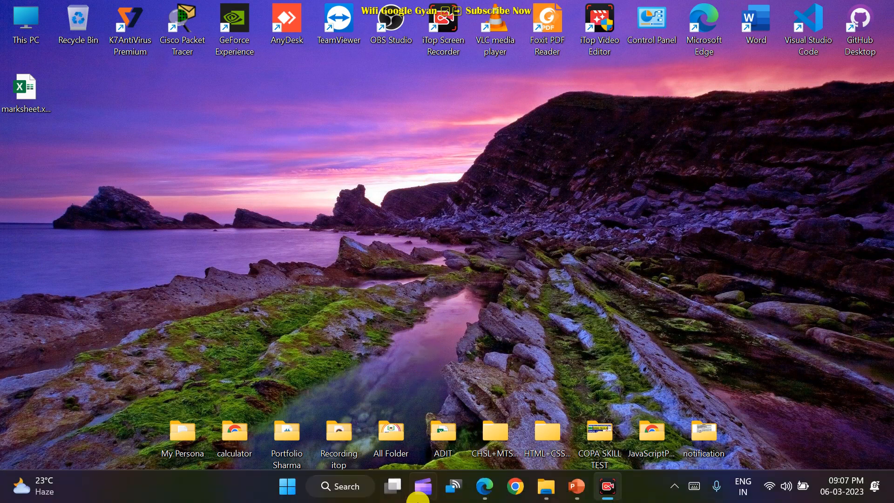
{"action": "left_click", "coordinate": [338, 483]}
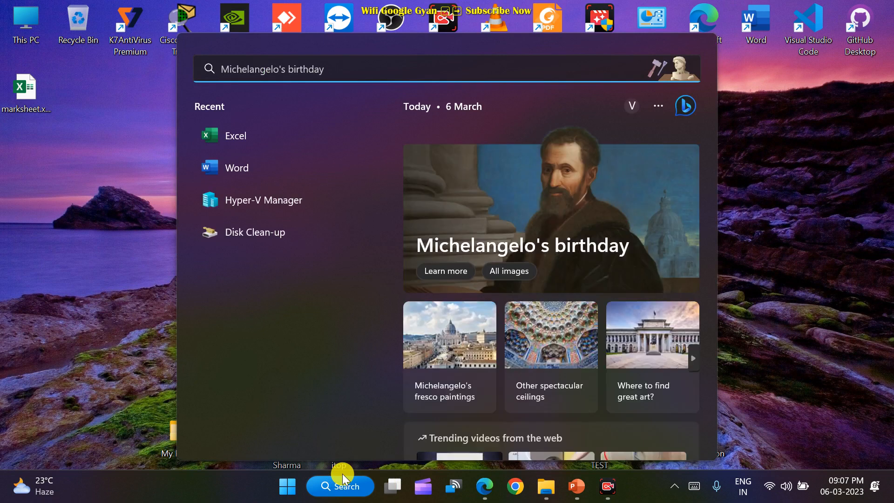
{"action": "type", "text": "e"}
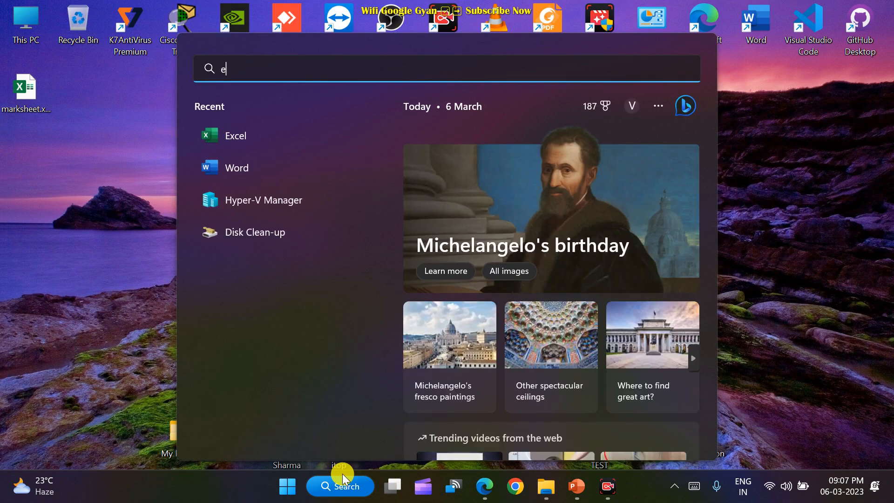
{"action": "type", "text": "xcel"}
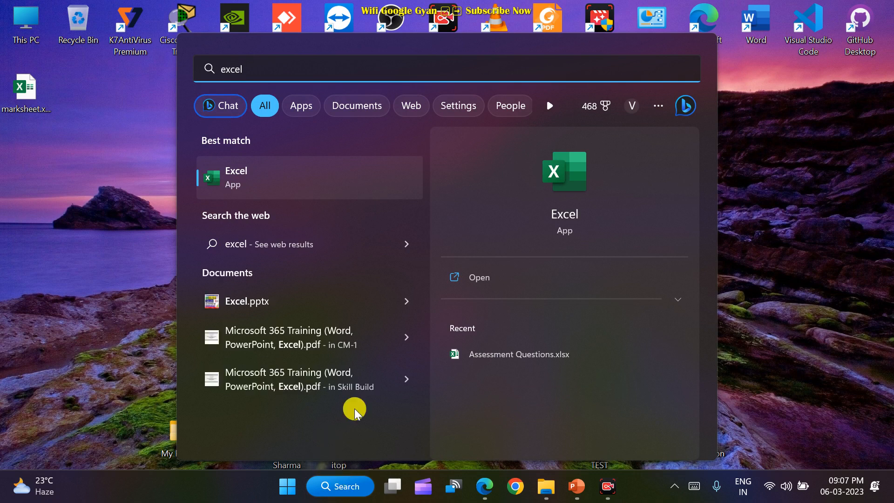
{"action": "left_click", "coordinate": [252, 181]}
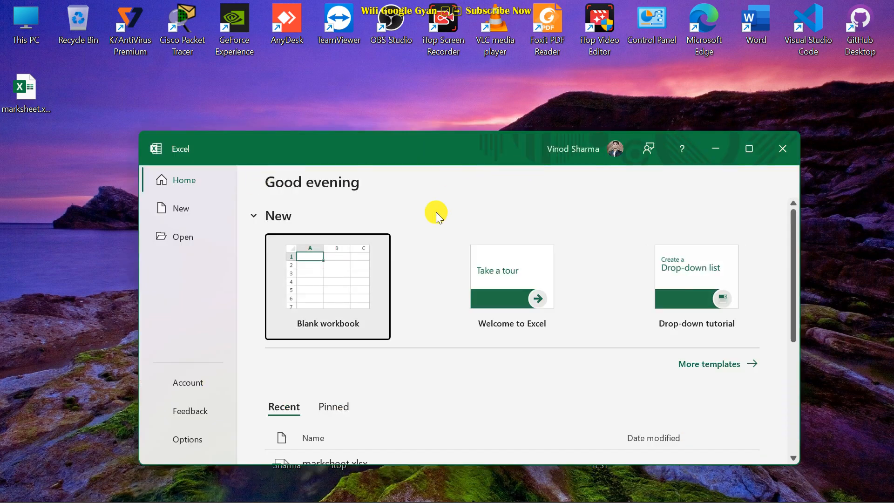
Maximize Excel's start window and browse the full template list back up to Blank workbook.
{"action": "left_click", "coordinate": [747, 150]}
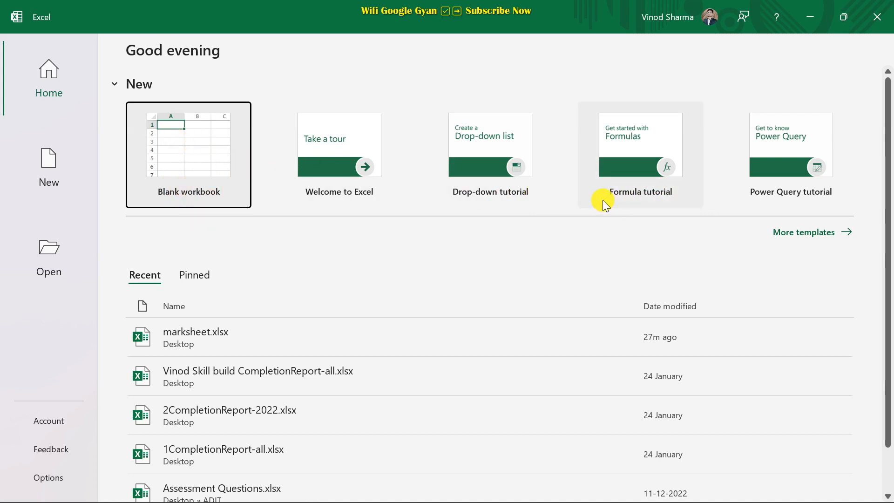
{"action": "left_click", "coordinate": [797, 232]}
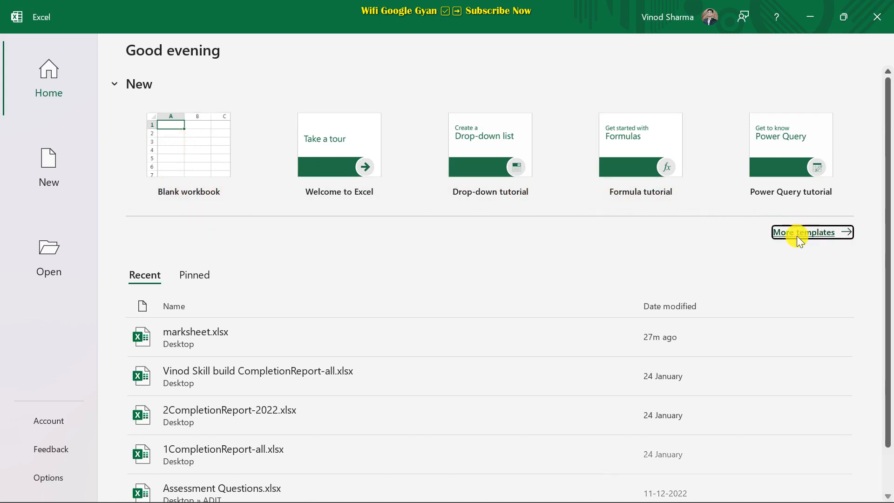
{"action": "scroll", "coordinate": [378, 321], "scroll_direction": "down", "scroll_amount": 3}
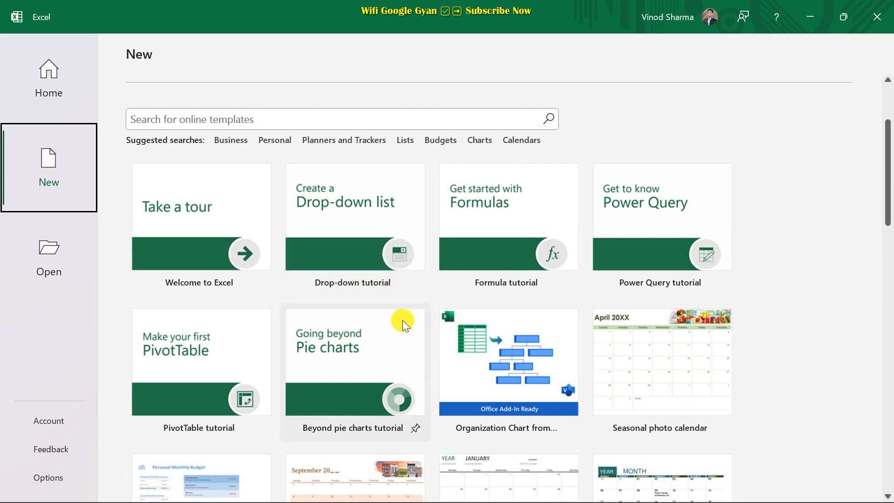
{"action": "scroll", "coordinate": [447, 320], "scroll_direction": "down", "scroll_amount": 2}
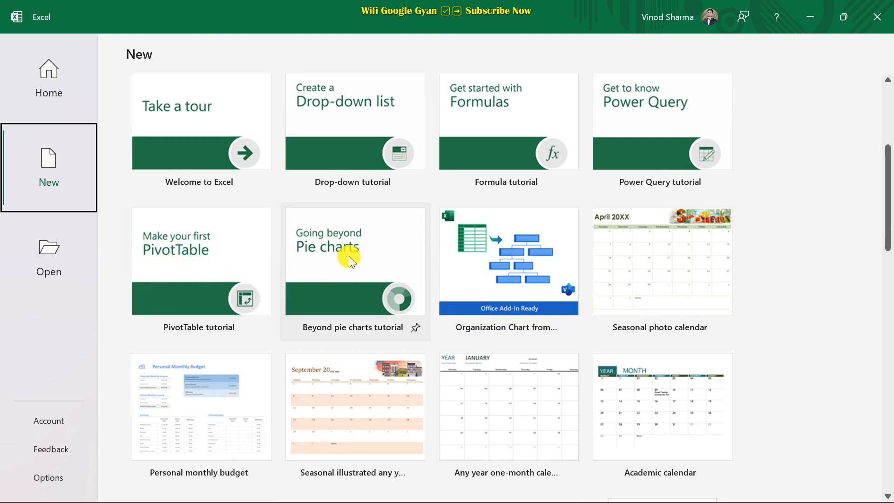
{"action": "scroll", "coordinate": [349, 275], "scroll_direction": "up", "scroll_amount": 1}
{"action": "scroll", "coordinate": [322, 289], "scroll_direction": "up", "scroll_amount": 1}
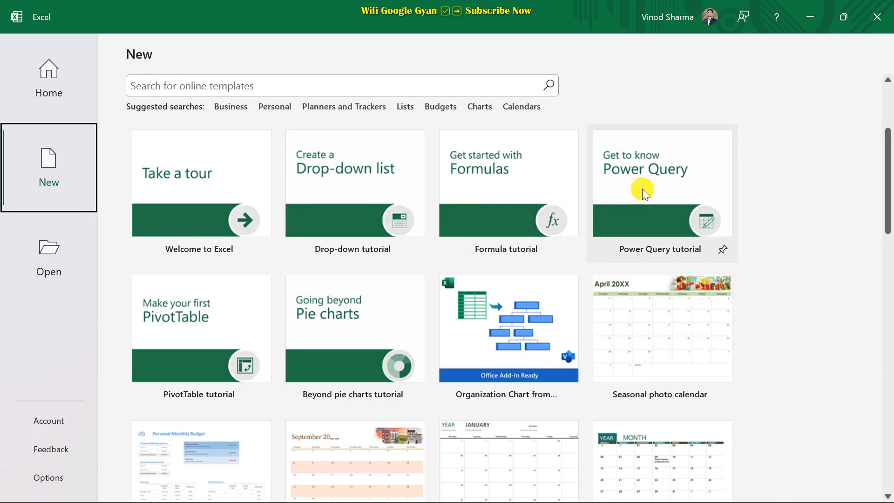
{"action": "scroll", "coordinate": [652, 205], "scroll_direction": "down", "scroll_amount": 9}
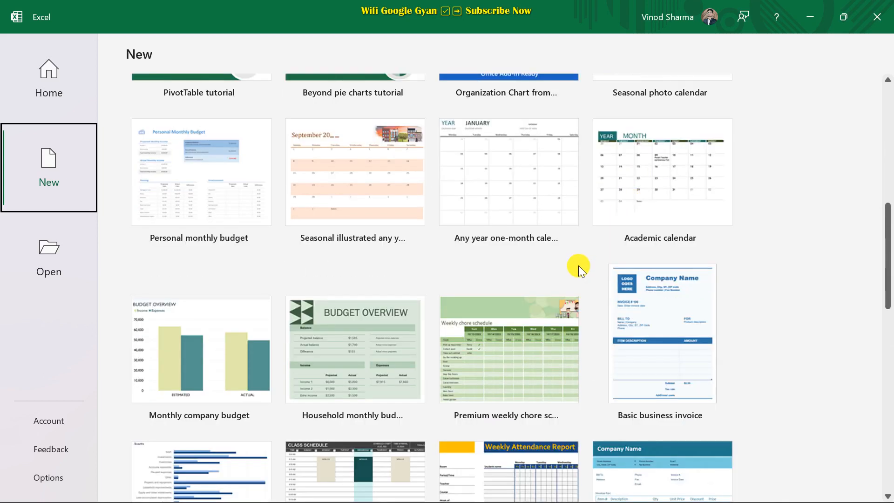
{"action": "scroll", "coordinate": [541, 263], "scroll_direction": "down", "scroll_amount": 4}
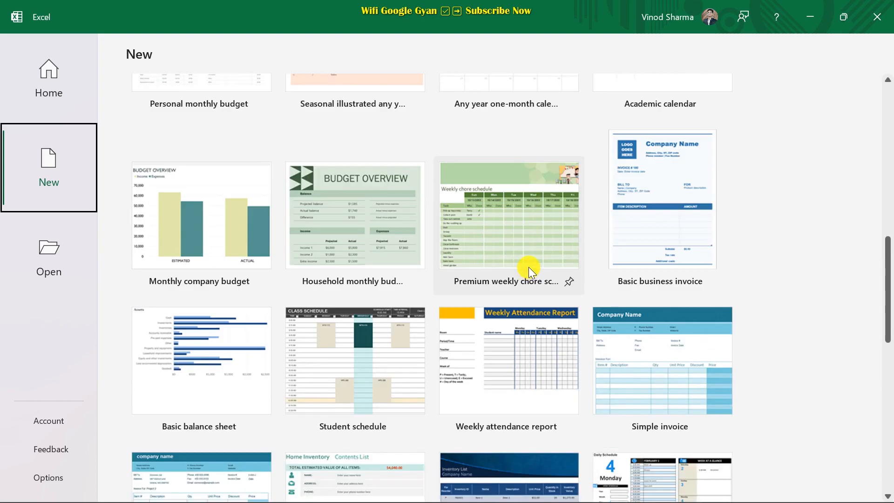
{"action": "scroll", "coordinate": [513, 261], "scroll_direction": "down", "scroll_amount": 12}
{"action": "scroll", "coordinate": [473, 244], "scroll_direction": "up", "scroll_amount": 12}
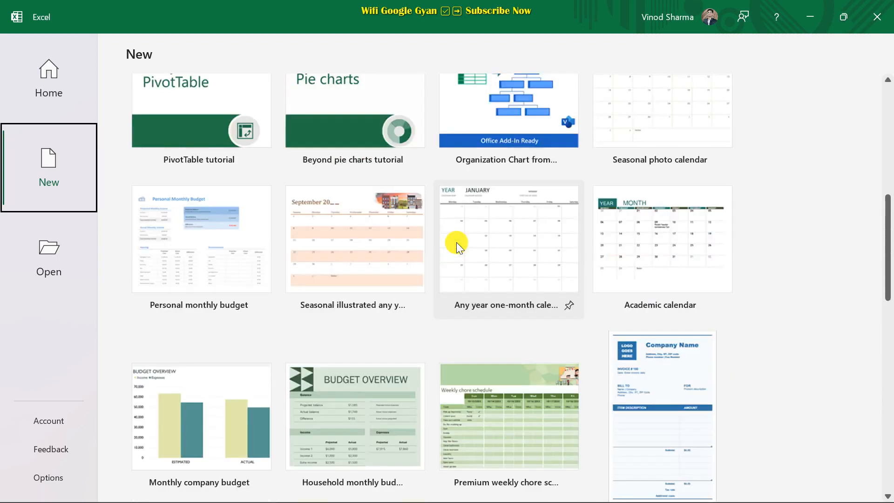
{"action": "scroll", "coordinate": [456, 242], "scroll_direction": "up", "scroll_amount": 1}
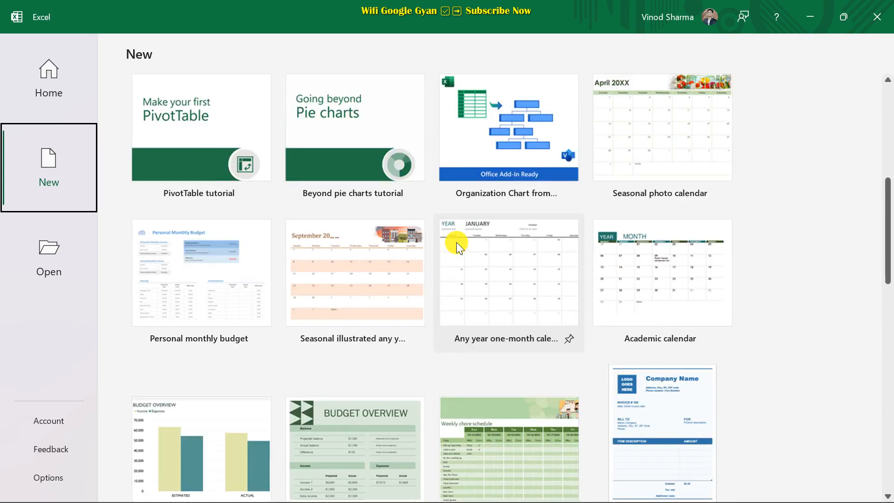
{"action": "scroll", "coordinate": [456, 242], "scroll_direction": "up", "scroll_amount": 7}
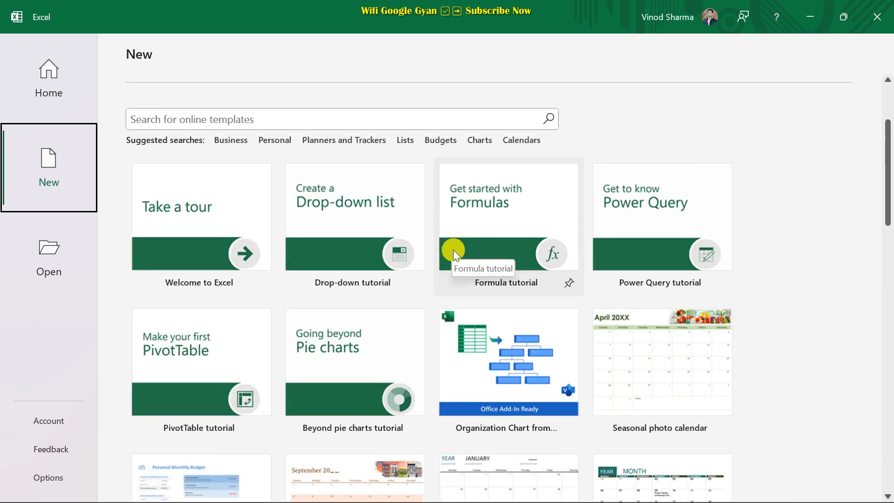
{"action": "scroll", "coordinate": [454, 249], "scroll_direction": "up", "scroll_amount": 2}
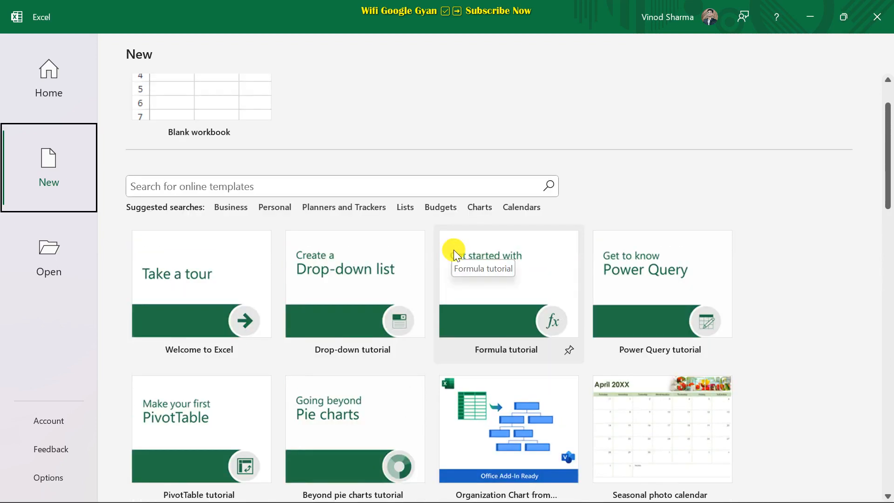
{"action": "scroll", "coordinate": [454, 250], "scroll_direction": "up", "scroll_amount": 2}
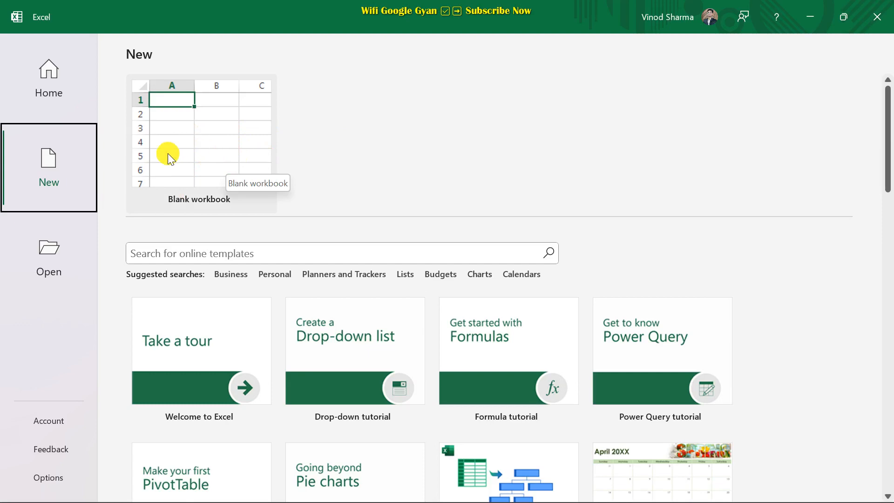
Create the blank workbook Book1 and scroll around its empty Sheet1 grid.
{"action": "left_click", "coordinate": [194, 149]}
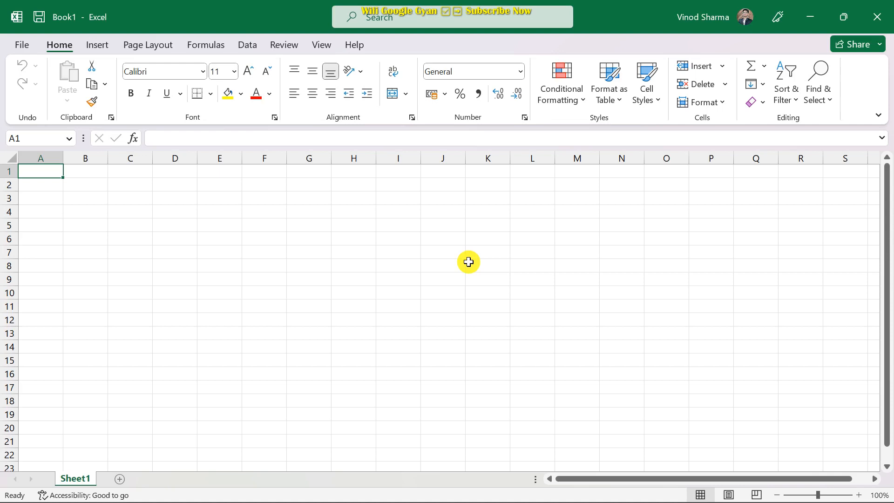
{"action": "scroll", "coordinate": [468, 262], "scroll_direction": "up", "scroll_amount": 4, "text": "ctrl"}
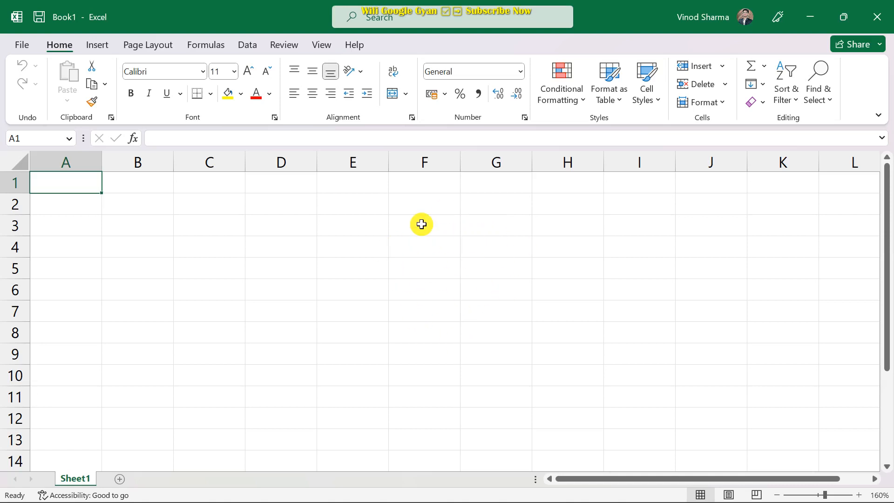
{"action": "scroll", "coordinate": [408, 249], "scroll_direction": "down", "scroll_amount": 1}
{"action": "scroll", "coordinate": [409, 248], "scroll_direction": "up", "scroll_amount": 1}
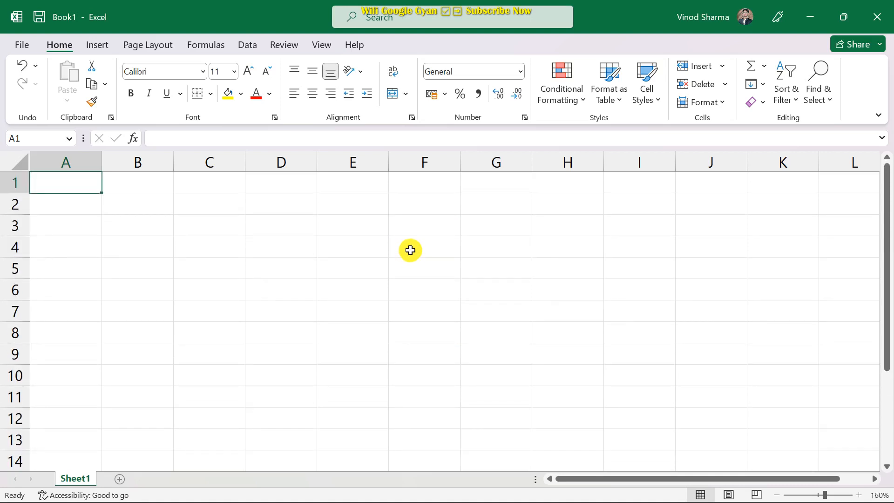
{"action": "scroll", "coordinate": [410, 252], "scroll_direction": "down", "scroll_amount": 2}
{"action": "scroll", "coordinate": [412, 258], "scroll_direction": "up", "scroll_amount": 2}
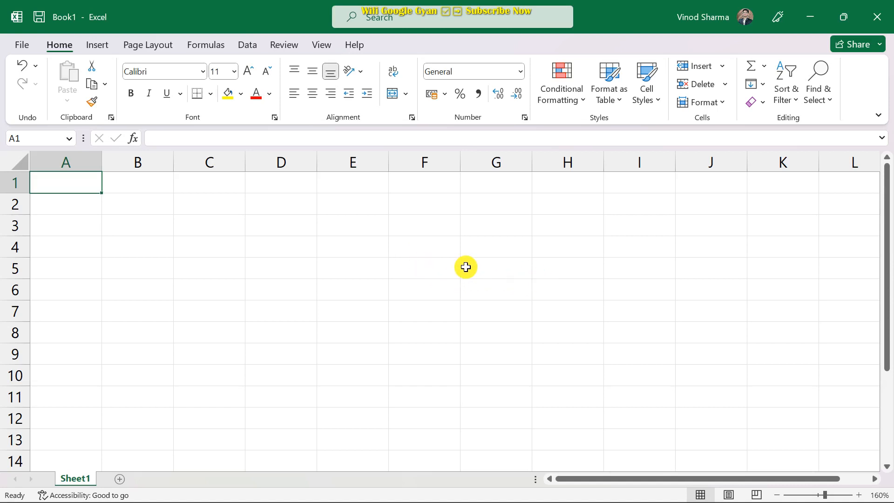
{"action": "scroll", "coordinate": [419, 270], "scroll_direction": "down", "scroll_amount": 2}
{"action": "scroll", "coordinate": [440, 268], "scroll_direction": "up", "scroll_amount": 2}
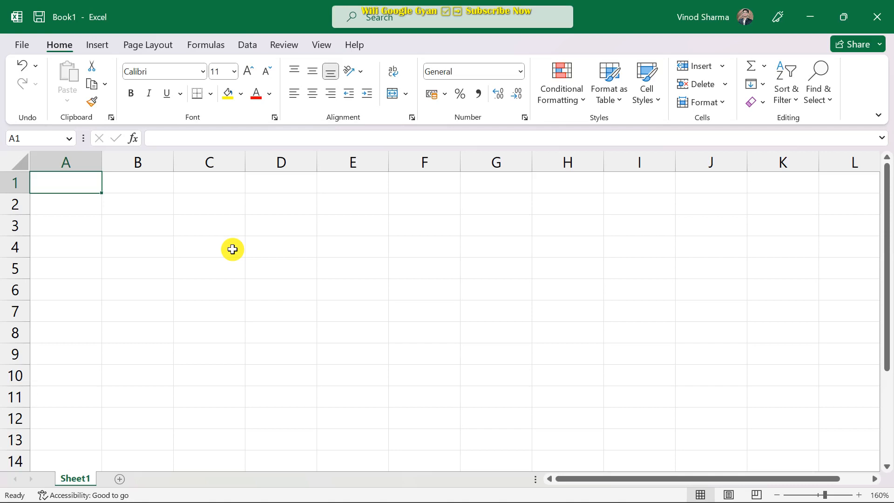
Type 97 into cell D3 of Sheet1.
{"action": "left_click", "coordinate": [283, 227]}
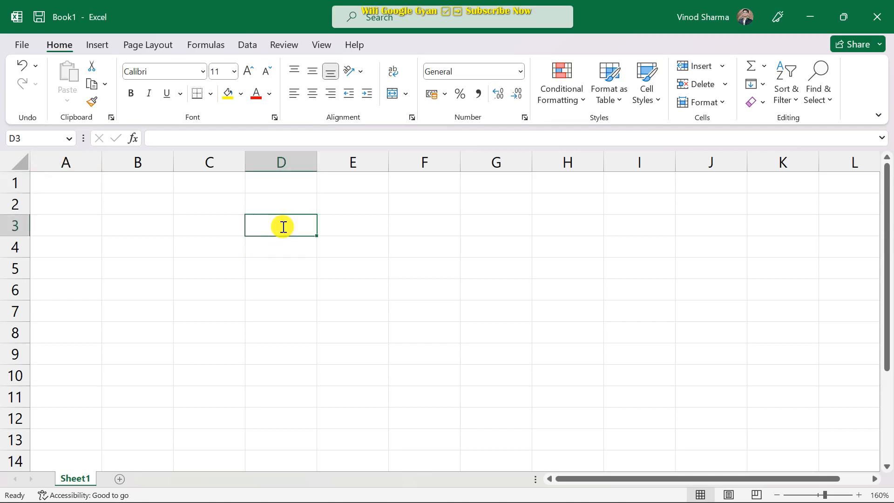
{"action": "type", "text": "97"}
{"action": "key", "text": "Return"}
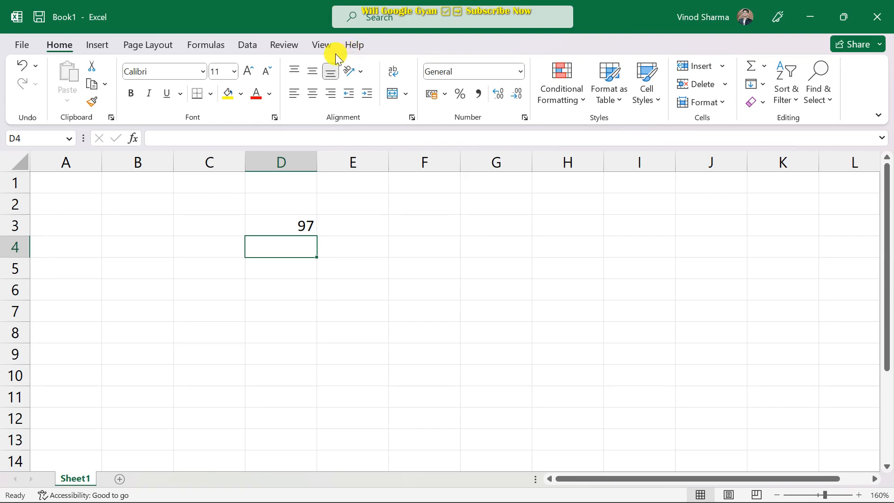
Delete the 97 from D3, then select a block in column B and pick D5.
{"action": "left_click", "coordinate": [271, 230]}
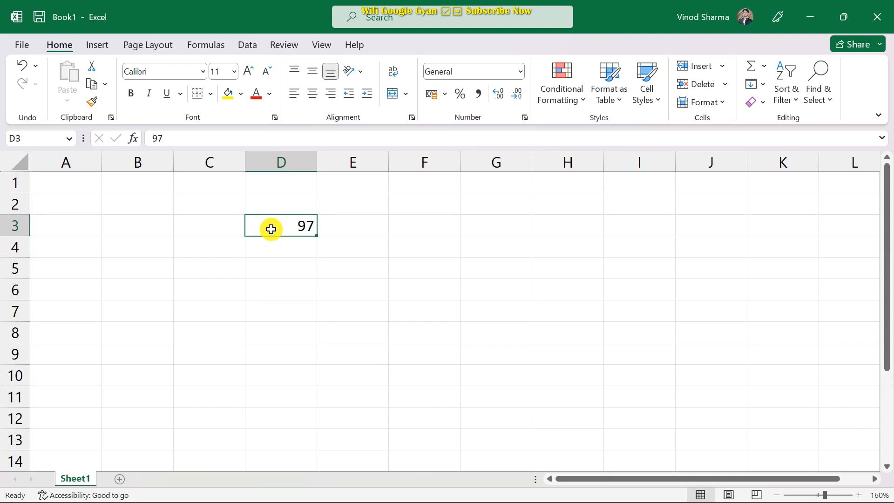
{"action": "key", "text": "Delete"}
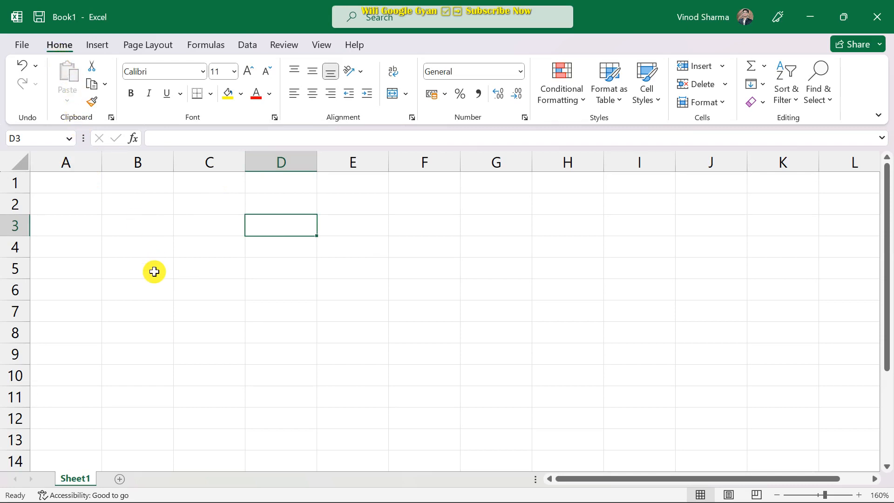
{"action": "left_click_drag", "start_coordinate": [132, 198], "coordinate": [143, 372]}
{"action": "left_click", "coordinate": [256, 260]}
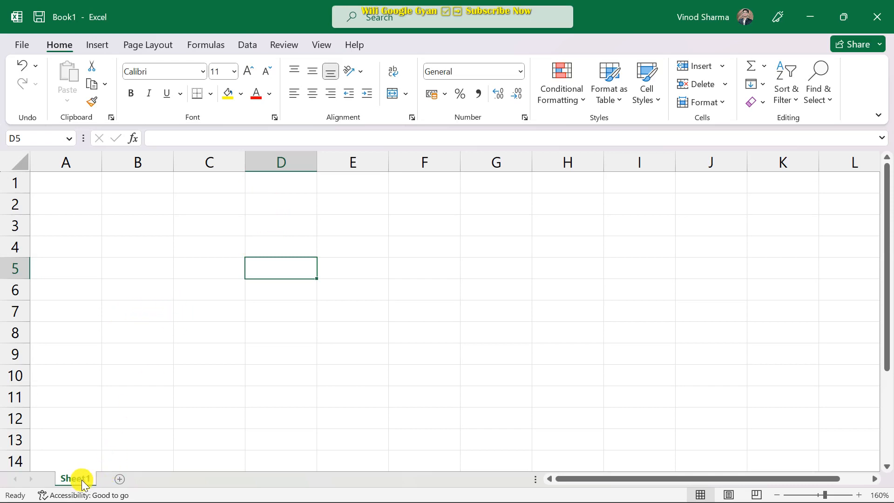
Add Sheet2 and Sheet3, return to Sheet1, and select column A.
{"action": "left_click", "coordinate": [120, 480]}
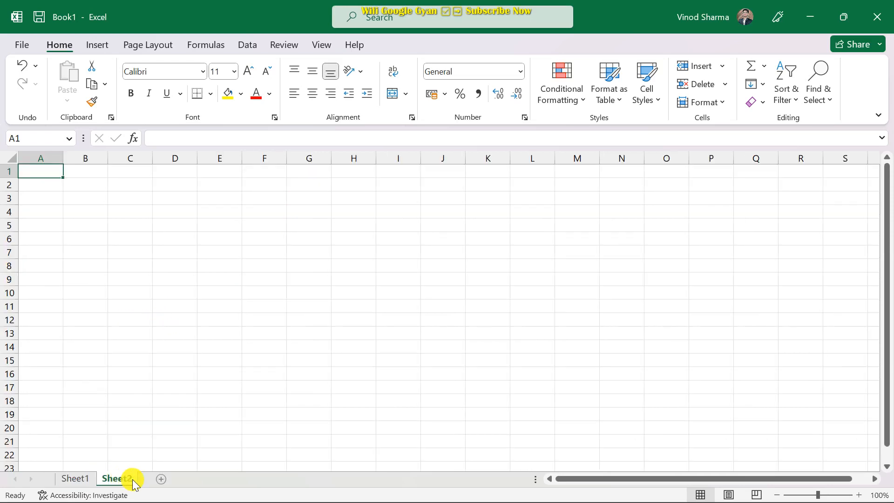
{"action": "left_click", "coordinate": [161, 479]}
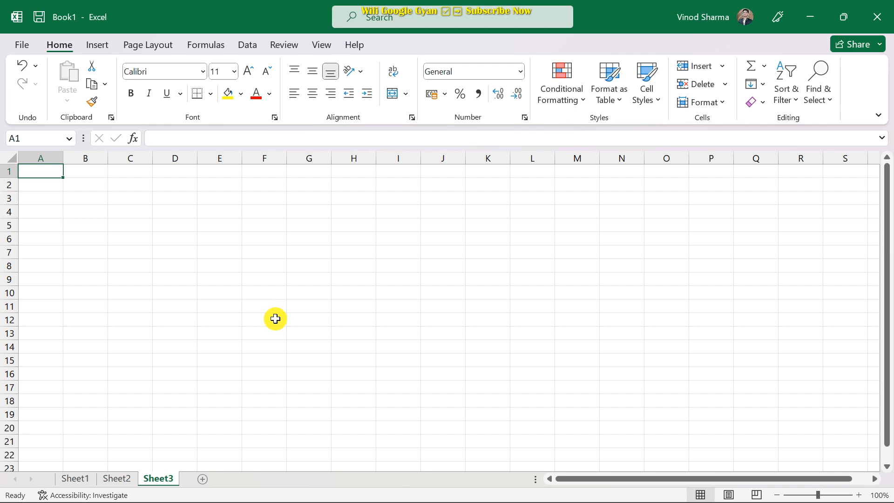
{"action": "left_click", "coordinate": [74, 480]}
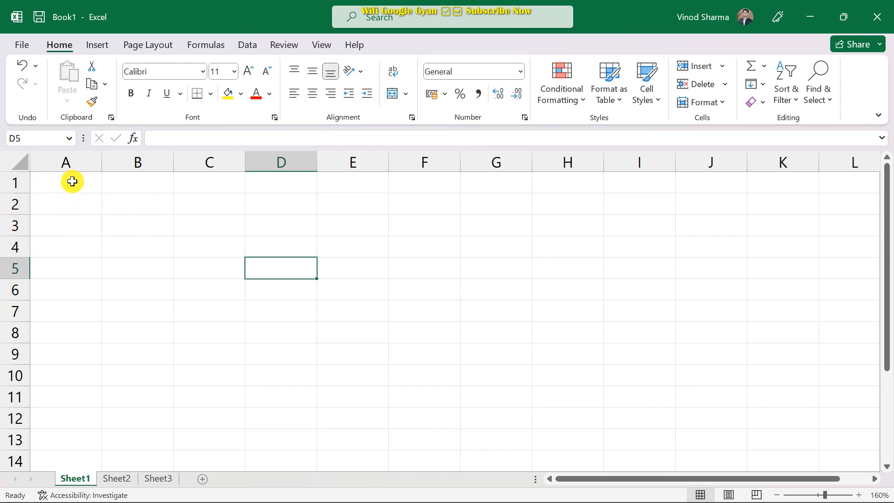
{"action": "left_click", "coordinate": [68, 164]}
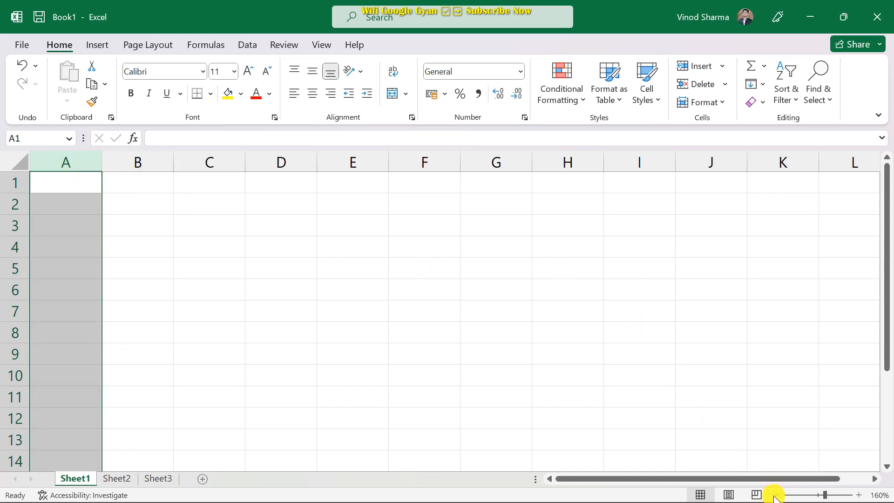
Type xfd into XFD1, check the last row, then jump back toward A1.
{"action": "key", "text": "ctrl+Home"}
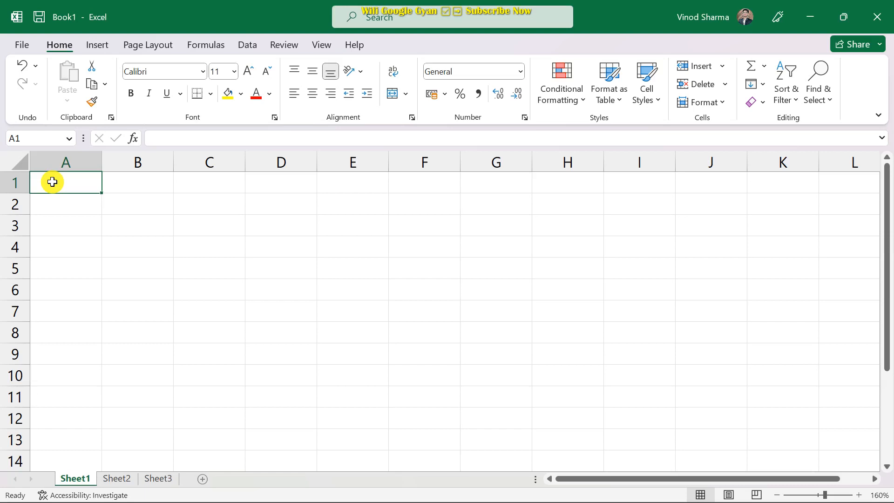
{"action": "key", "text": "ctrl+Right"}
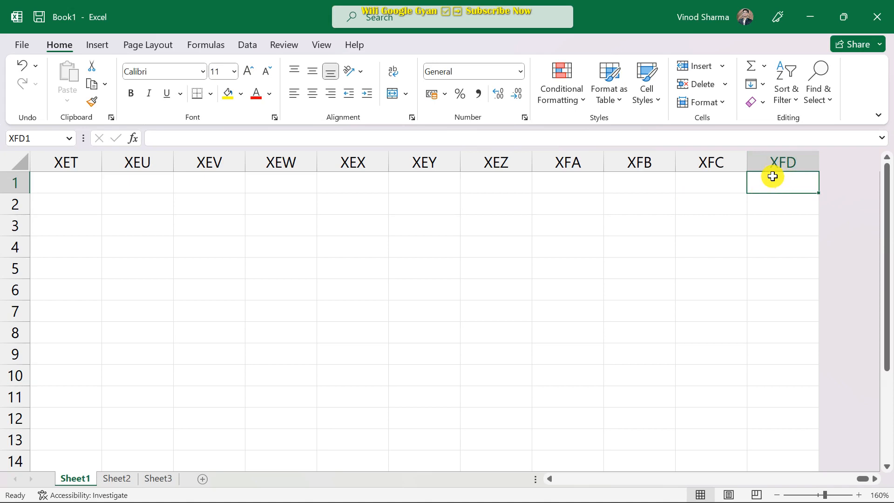
{"action": "type", "text": "xfd"}
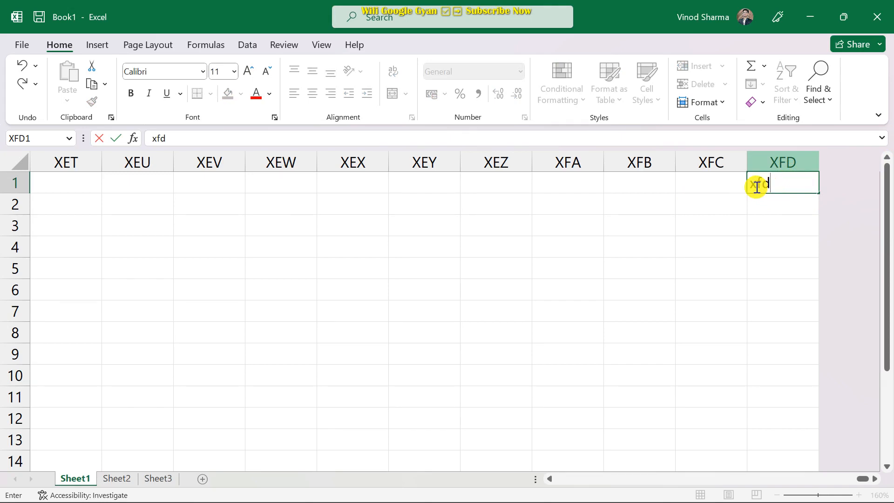
{"action": "scroll", "coordinate": [16, 188], "scroll_direction": "down", "scroll_amount": 2}
{"action": "scroll", "coordinate": [12, 188], "scroll_direction": "up", "scroll_amount": 2}
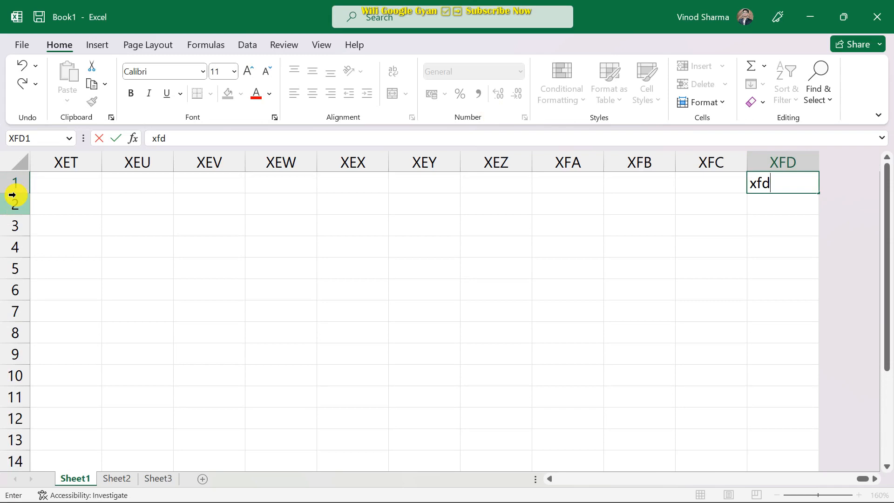
{"action": "key", "text": "ctrl+Down"}
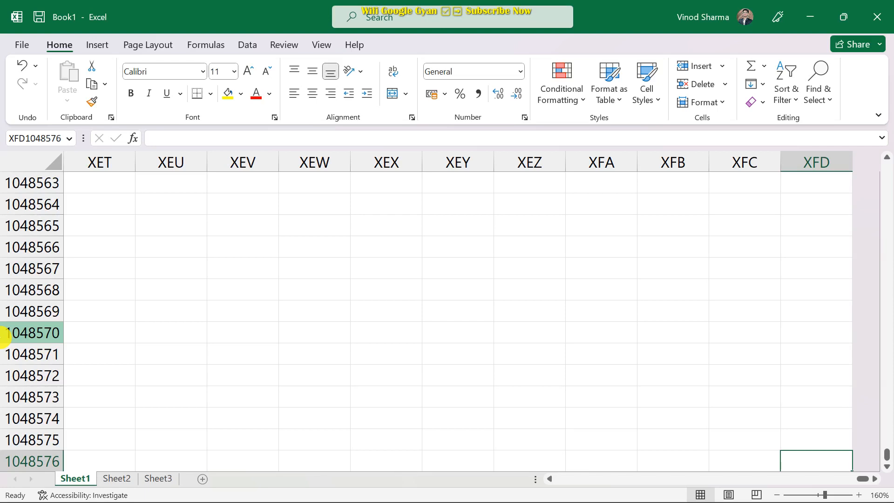
{"action": "key", "text": "ctrl+Up"}
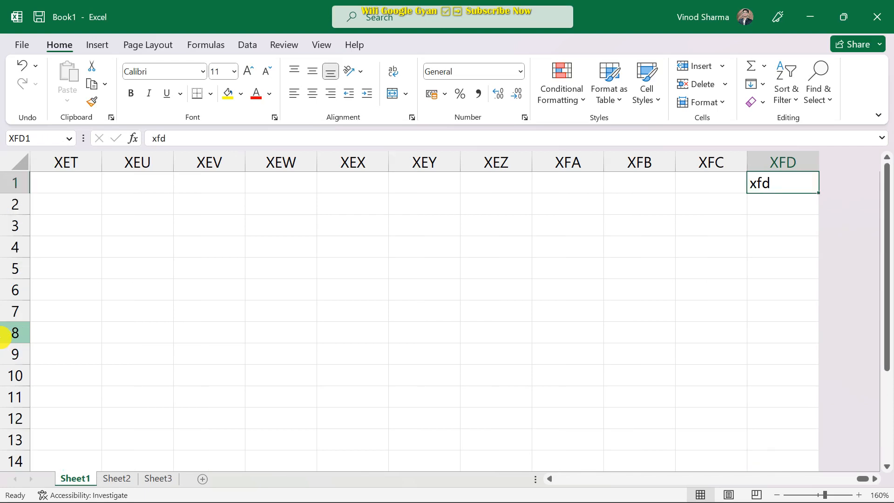
{"action": "key", "text": "ctrl+Left"}
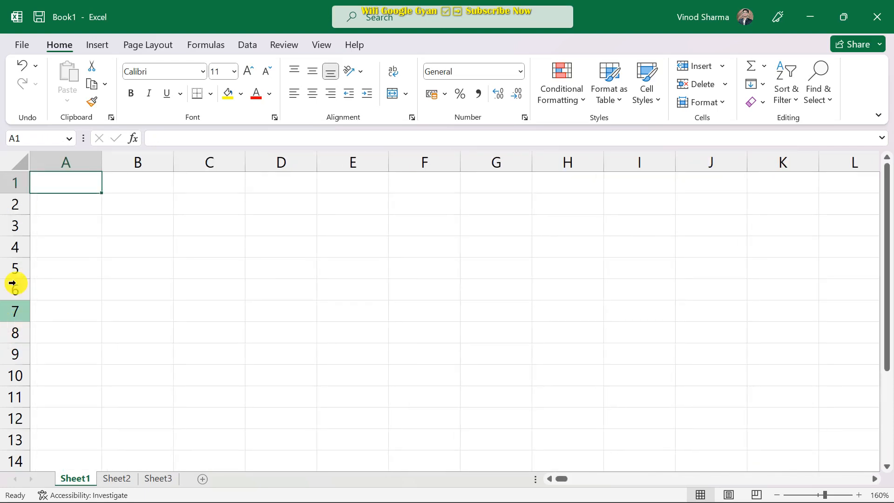
{"action": "mouse_move", "coordinate": [344, 499]}
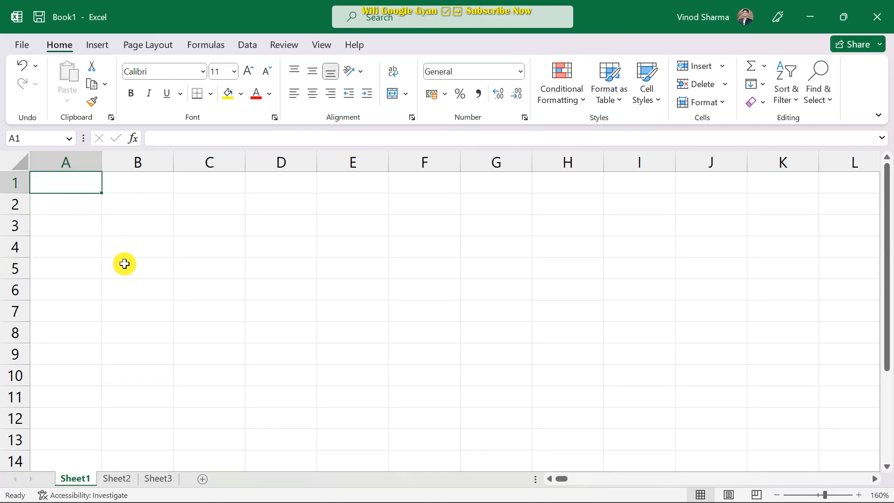
{"action": "type", "text": "ctr"}
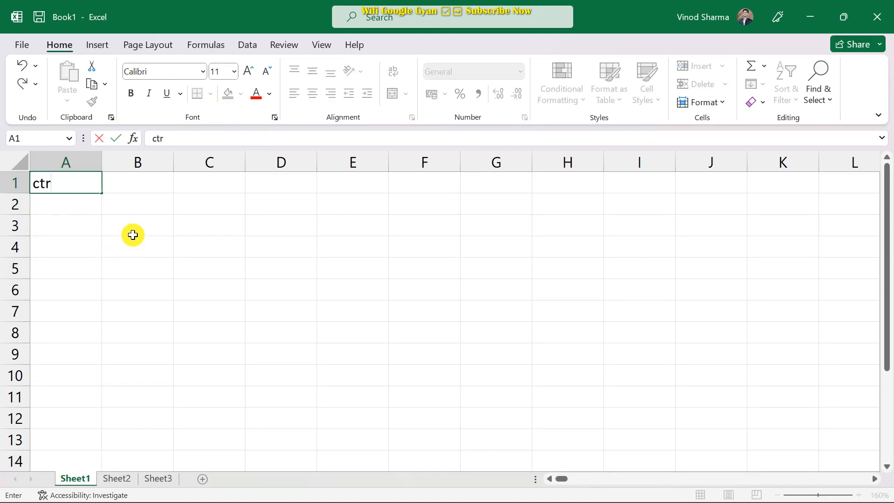
{"action": "type", "text": "l="}
{"action": "key", "text": "ctrl+Return"}
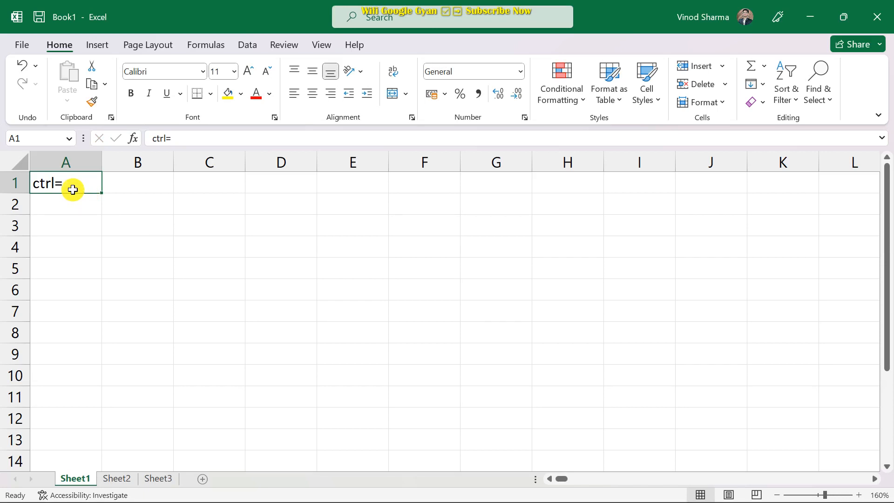
{"action": "key", "text": "Delete"}
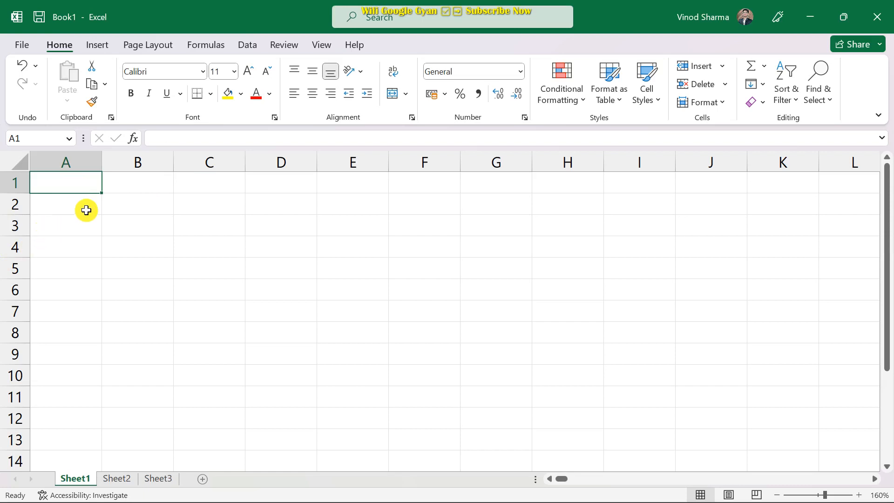
{"action": "left_click", "coordinate": [129, 206]}
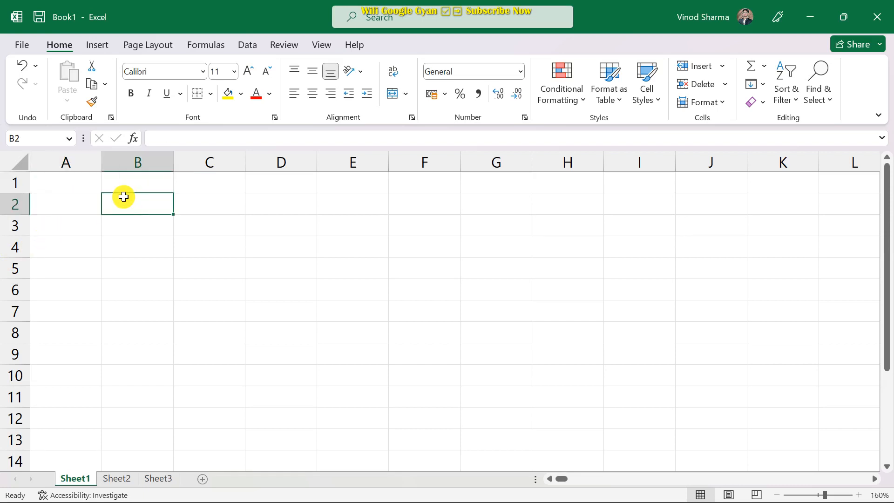
Enter 'column =xfd' in B2 and 'row= 1048576' in B3.
{"action": "type", "text": "r"}
{"action": "key", "text": "BackSpace"}
{"action": "type", "text": "cl"}
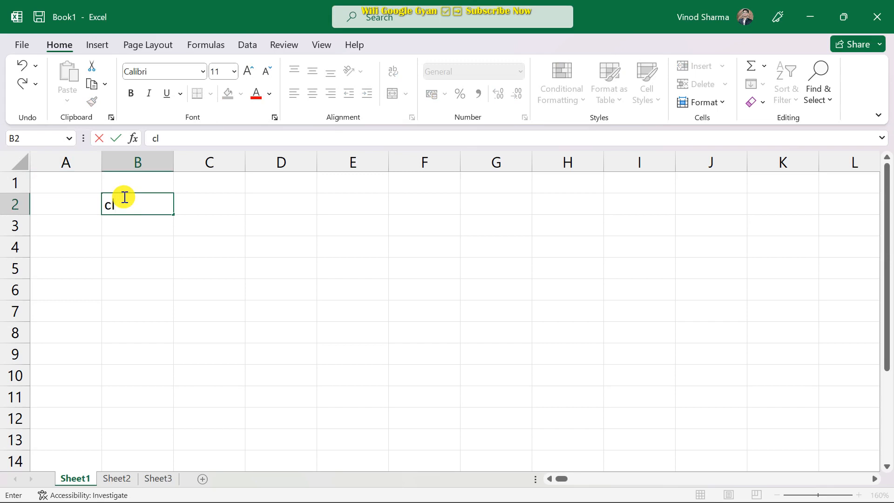
{"action": "key", "text": "BackSpace"}
{"action": "type", "text": "olumn =xfd"}
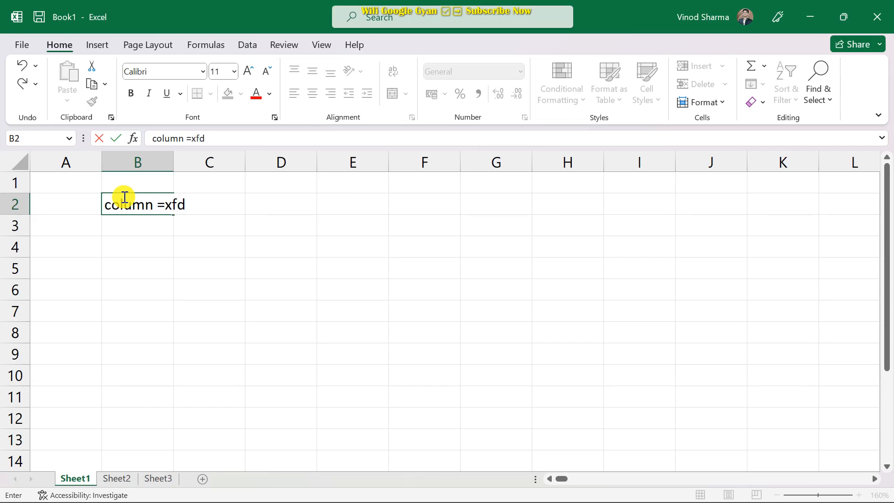
{"action": "key", "text": "Return"}
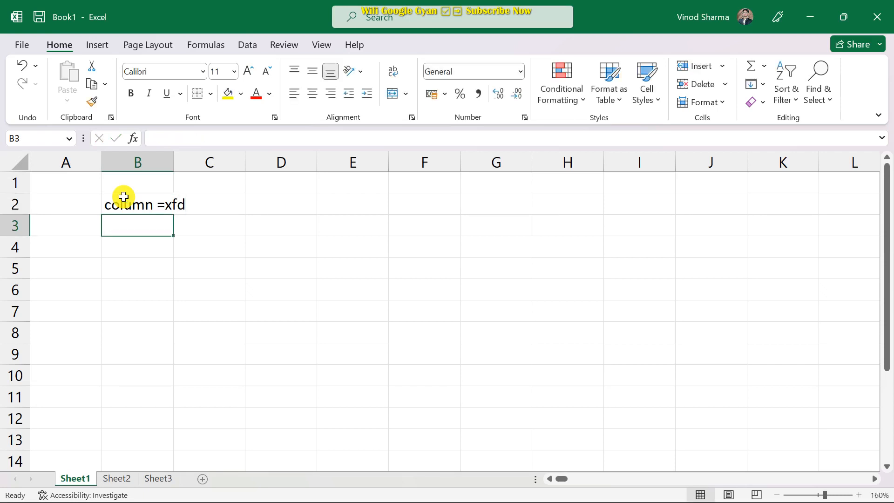
{"action": "type", "text": "row"}
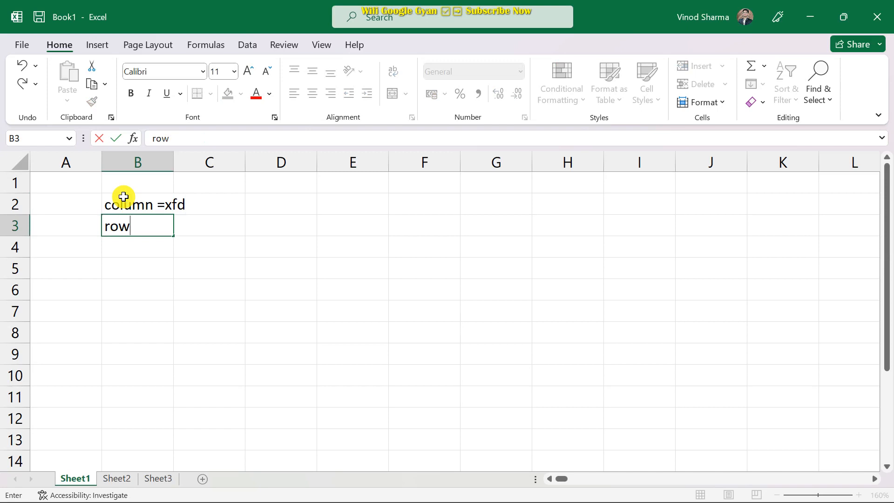
{"action": "type", "text": "= 1048576"}
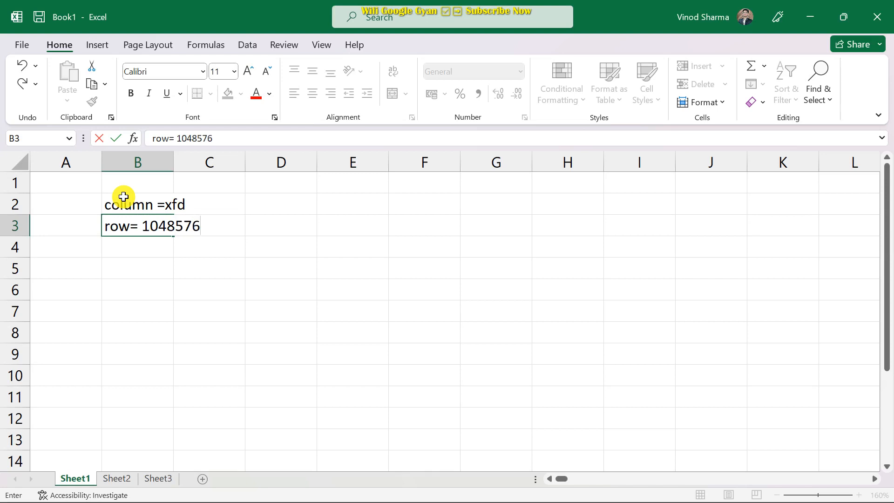
{"action": "key", "text": "Return"}
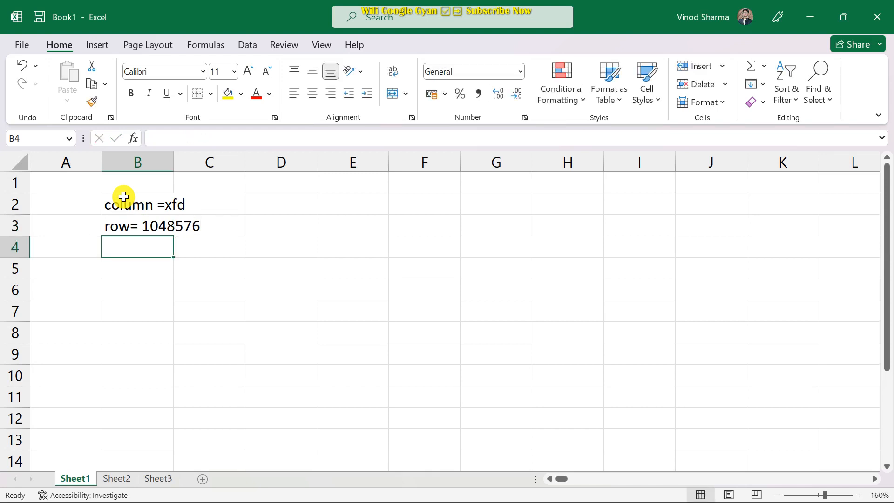
Enter 'workbook' in B1 and move the two limit notes down to B4:B5.
{"action": "left_click", "coordinate": [135, 185]}
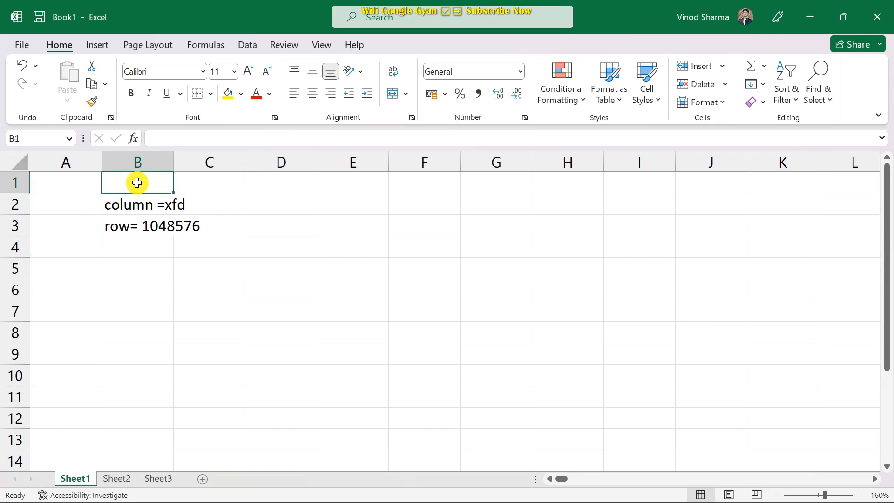
{"action": "type", "text": "wo"}
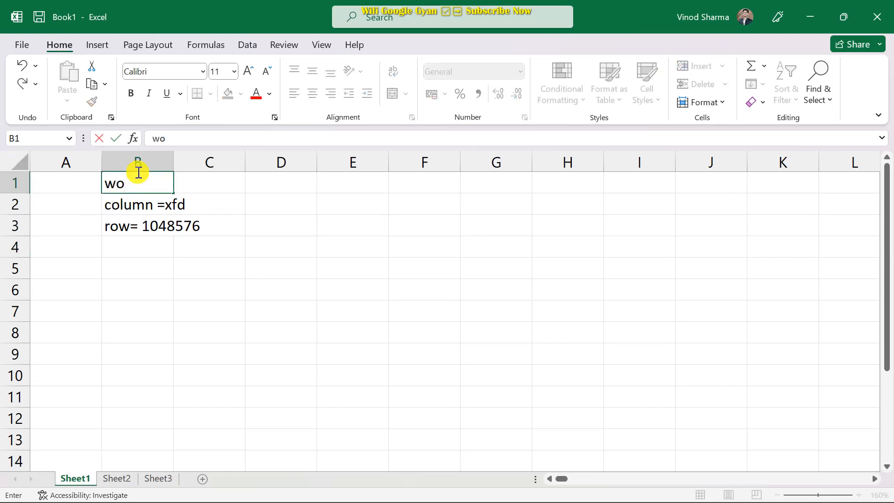
{"action": "type", "text": "rkbook"}
{"action": "key", "text": "Return"}
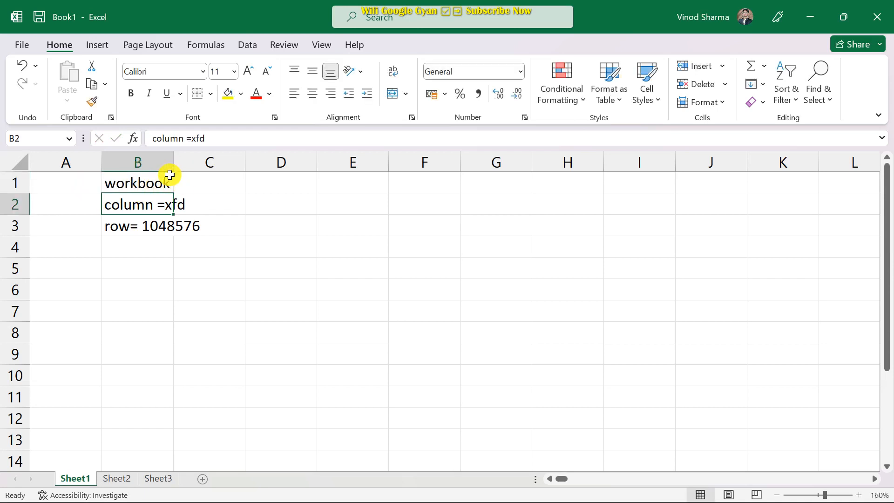
{"action": "left_click", "coordinate": [195, 182]}
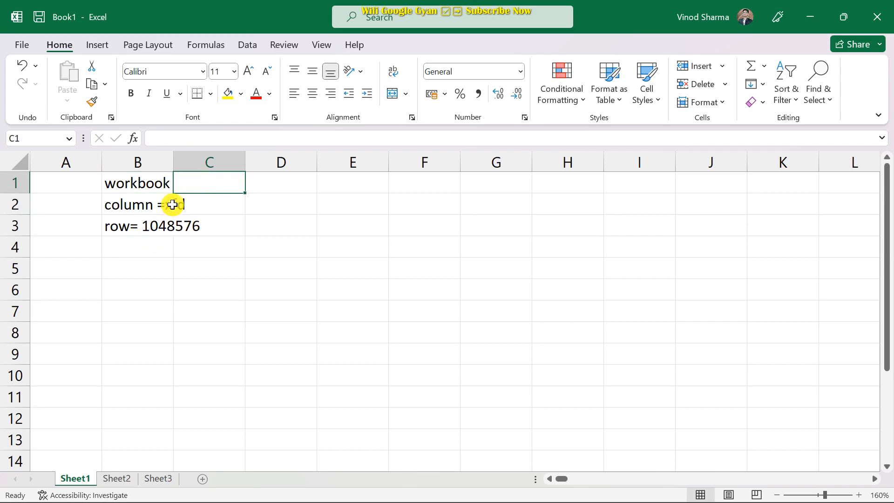
{"action": "left_click_drag", "start_coordinate": [150, 203], "coordinate": [219, 278]}
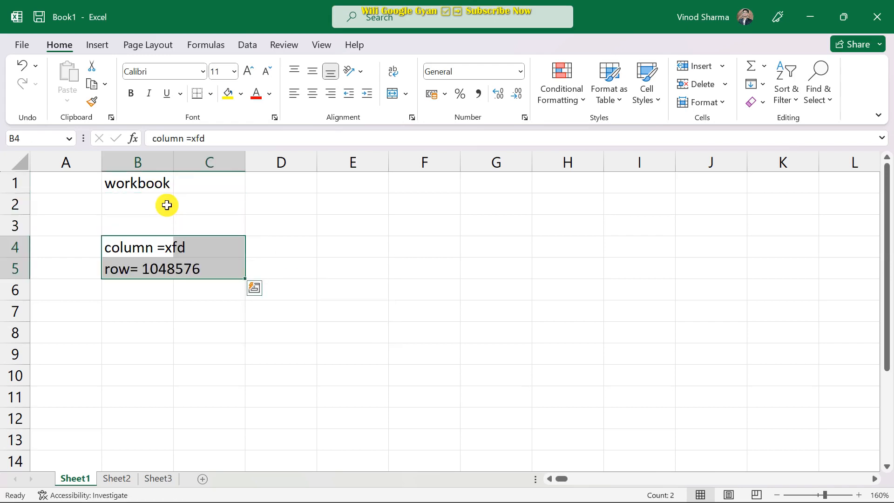
Type 'woksheet' in B2 and 'row&column' in B3.
{"action": "left_click", "coordinate": [143, 198]}
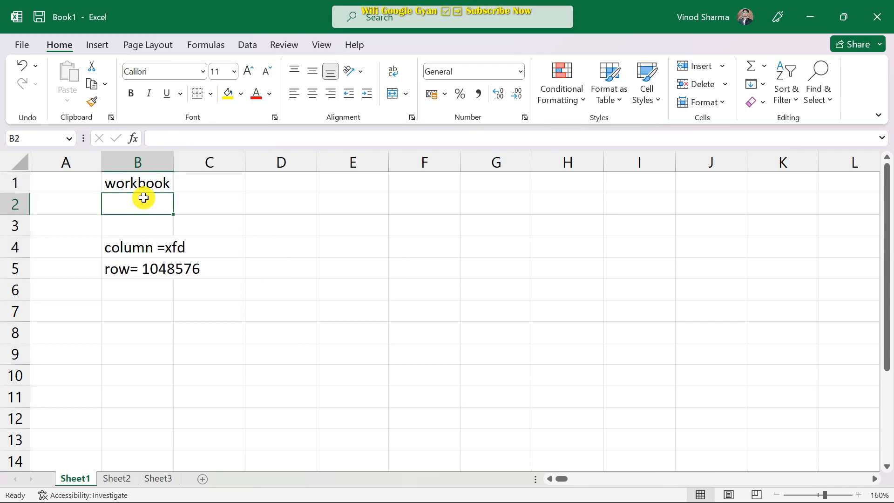
{"action": "type", "text": "woksheet"}
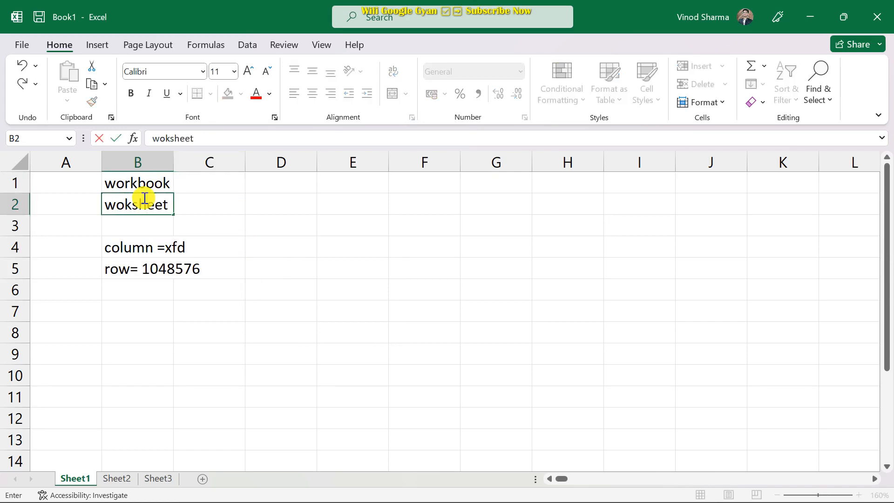
{"action": "left_click", "coordinate": [143, 229]}
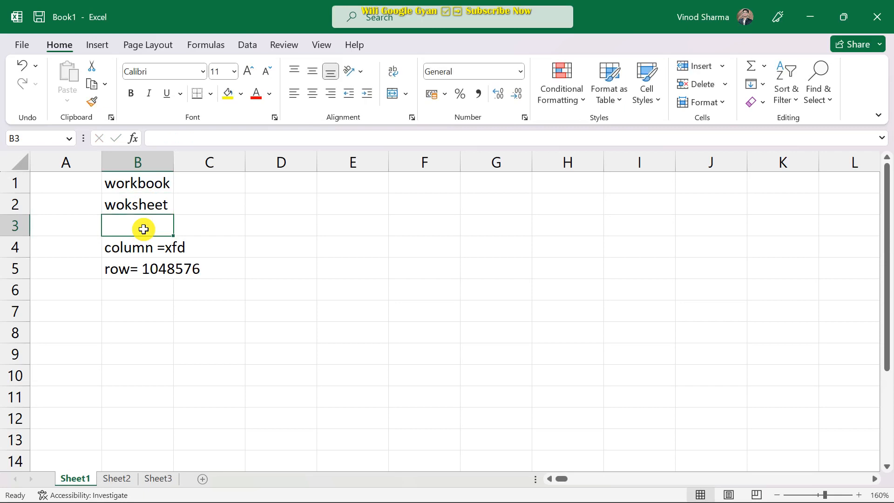
{"action": "type", "text": "row="}
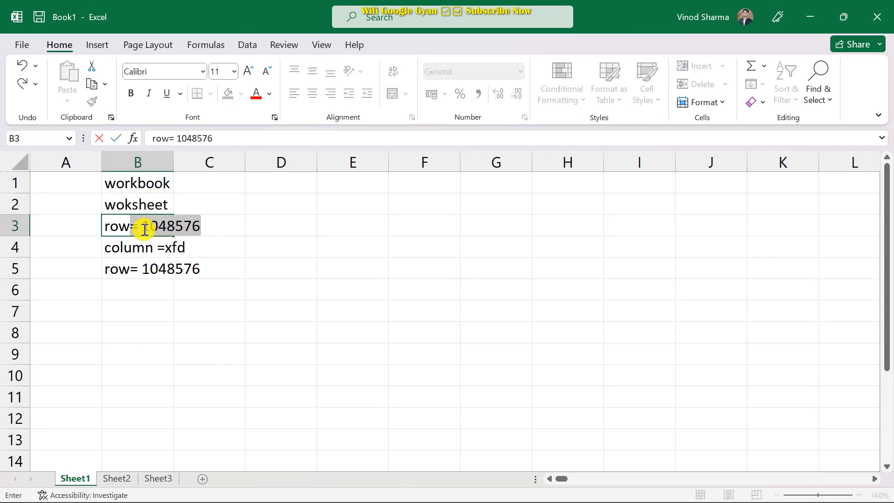
{"action": "type", "text": "&column"}
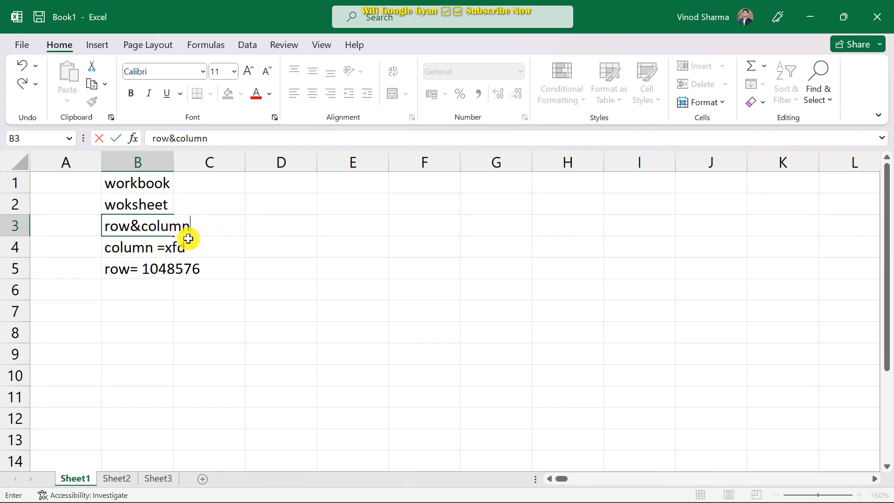
{"action": "left_click", "coordinate": [365, 227]}
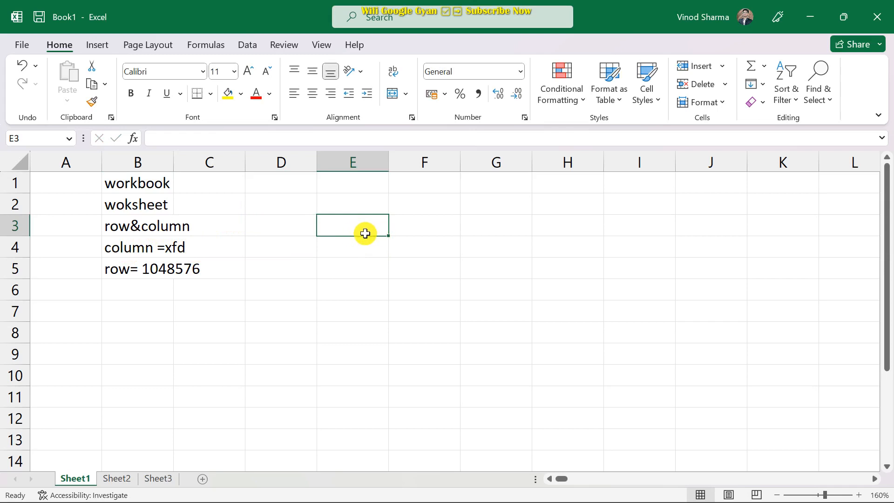
{"action": "left_click", "coordinate": [355, 255]}
{"action": "left_click", "coordinate": [364, 272]}
{"action": "left_click", "coordinate": [361, 291]}
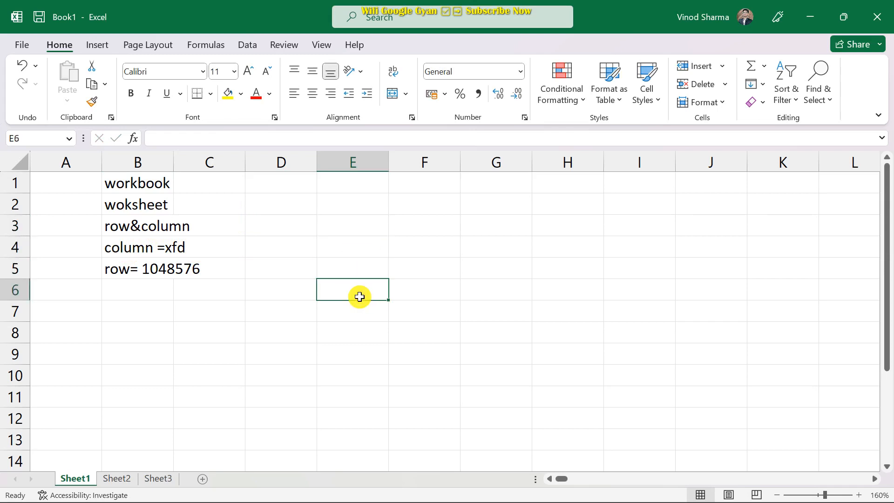
{"action": "left_click", "coordinate": [348, 275]}
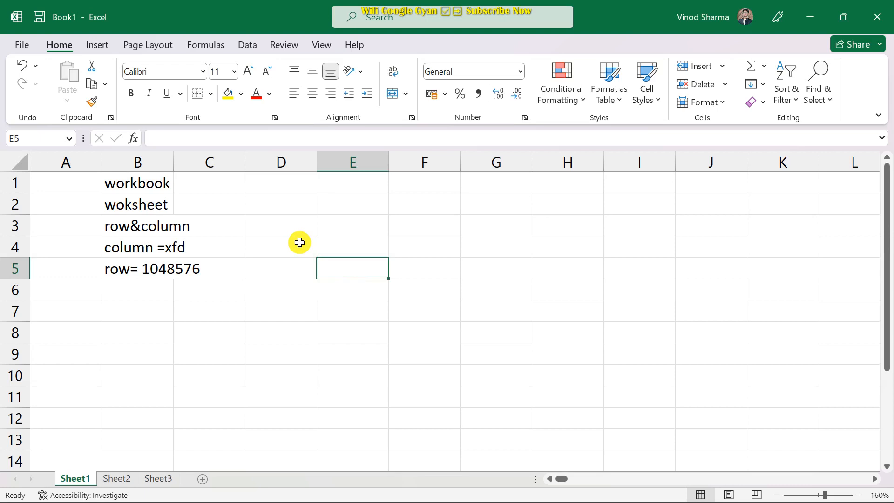
{"action": "left_click", "coordinate": [359, 251]}
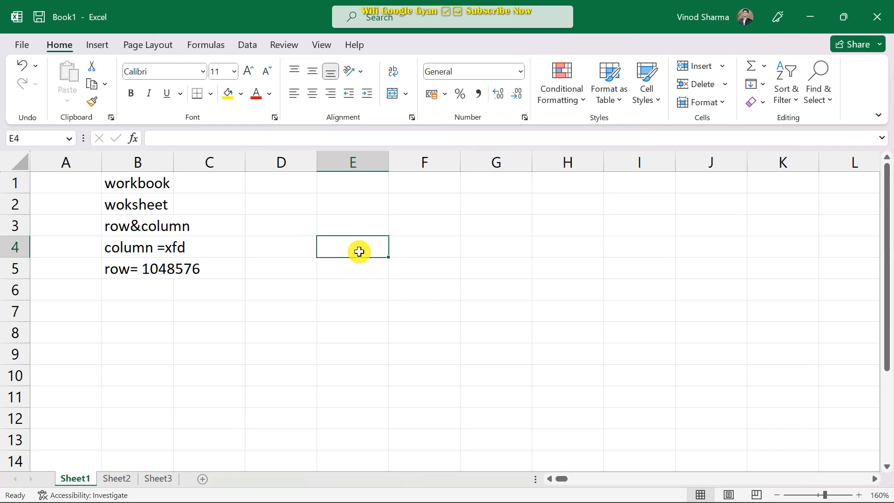
{"action": "left_click", "coordinate": [287, 271]}
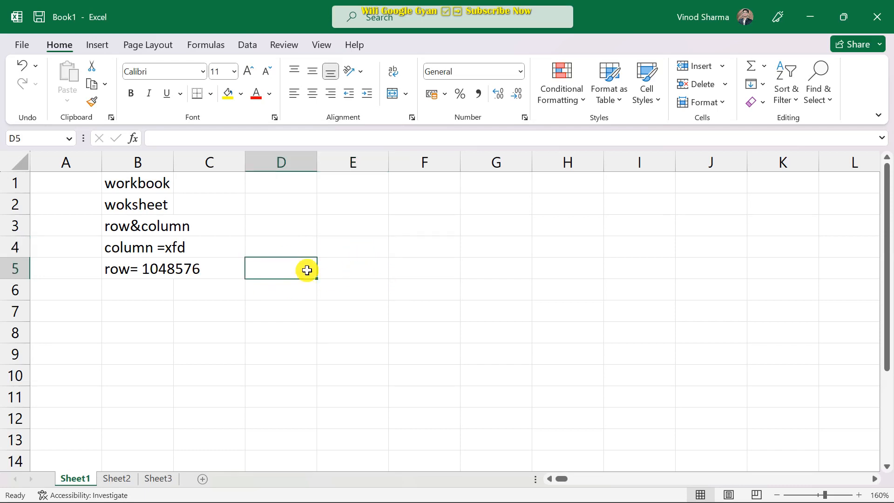
{"action": "left_click", "coordinate": [383, 268]}
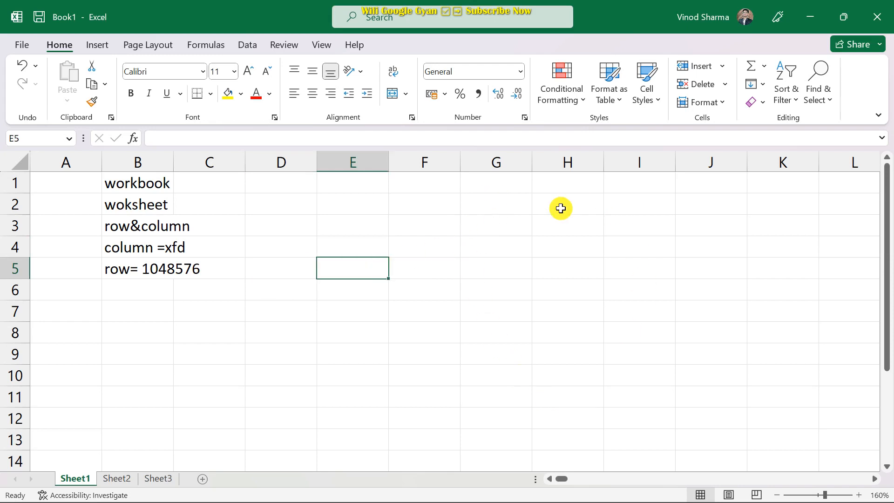
{"action": "left_click", "coordinate": [426, 267]}
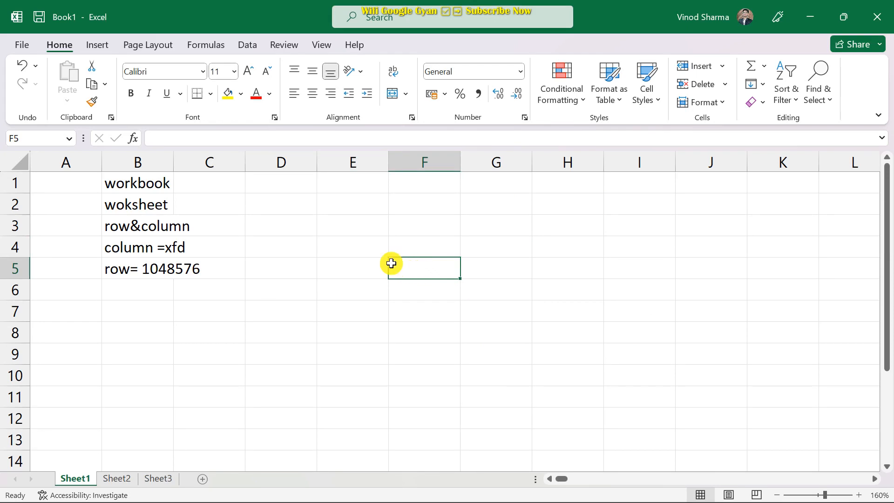
{"action": "type", "text": "fkakf"}
{"action": "key", "text": "BackSpace"}
{"action": "key", "text": "BackSpace"}
{"action": "key", "text": "BackSpace"}
{"action": "key", "text": "BackSpace"}
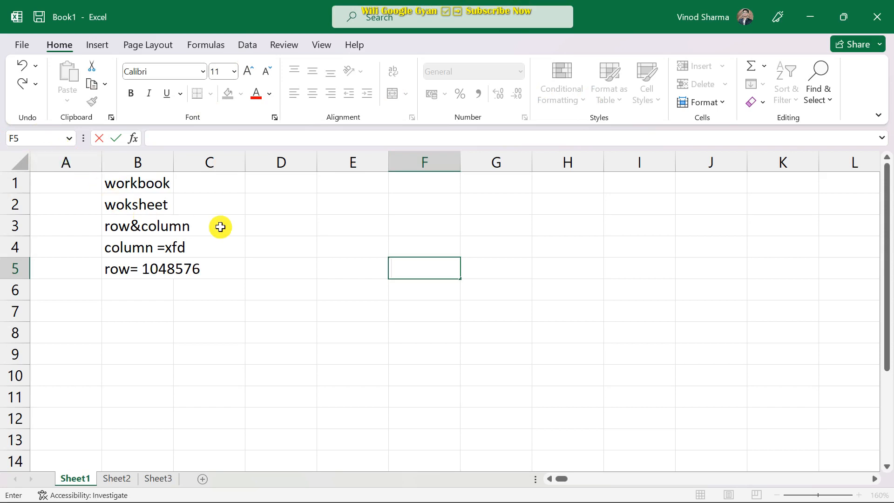
{"action": "left_click", "coordinate": [58, 269]}
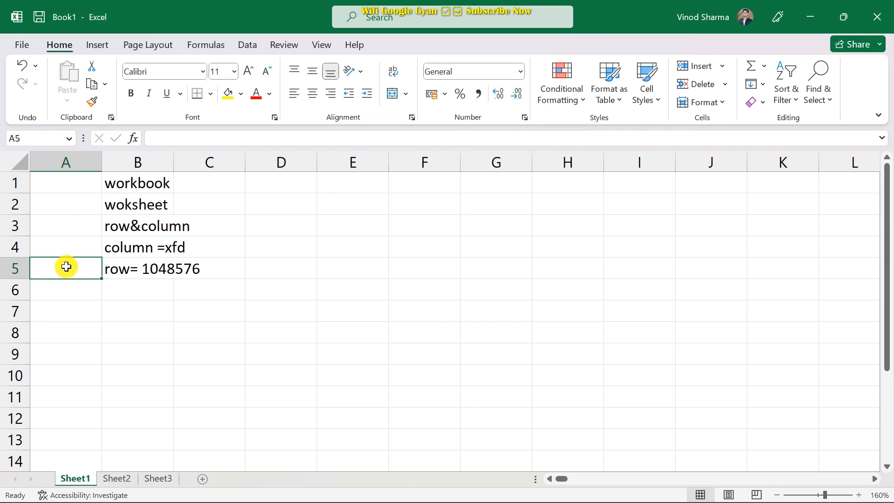
{"action": "left_click", "coordinate": [56, 247]}
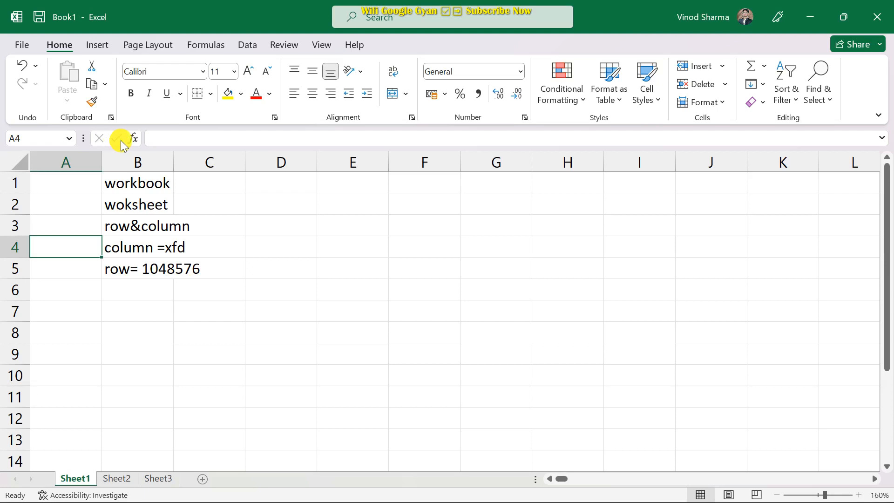
{"action": "left_click", "coordinate": [273, 226]}
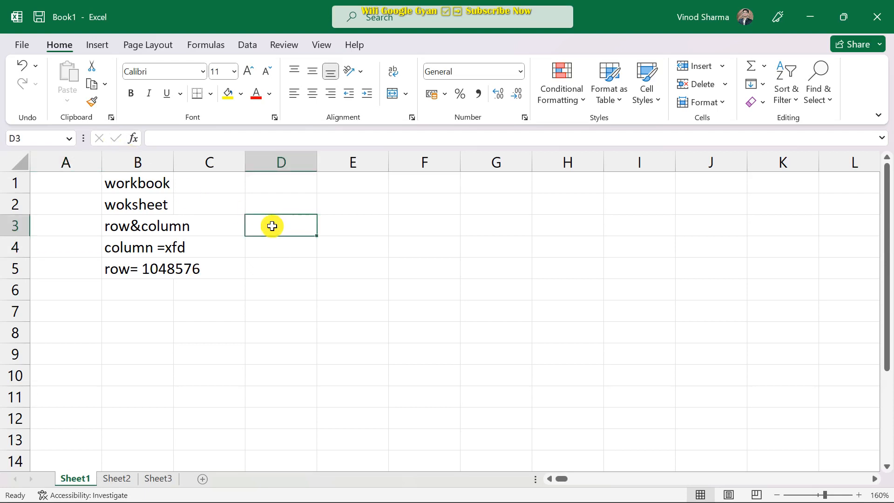
Browse the All category of Insert Function for D3, then cancel without inserting anything.
{"action": "left_click", "coordinate": [133, 138]}
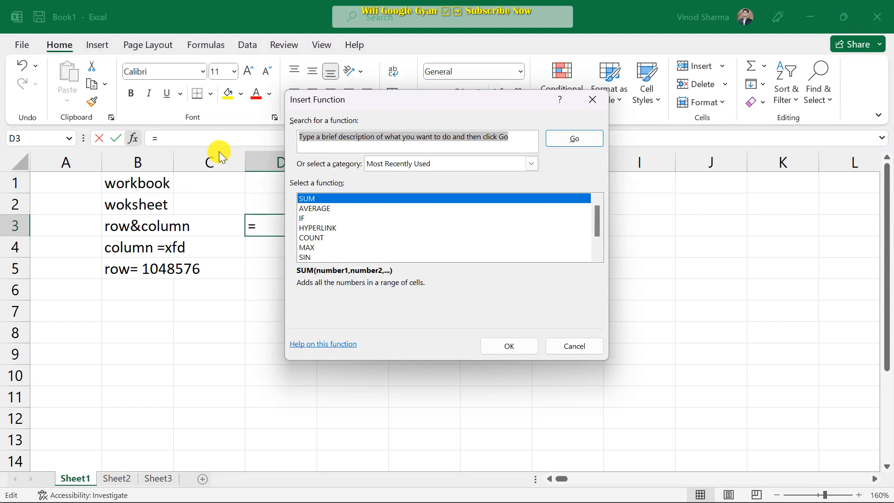
{"action": "left_click_drag", "start_coordinate": [463, 100], "coordinate": [376, 113]}
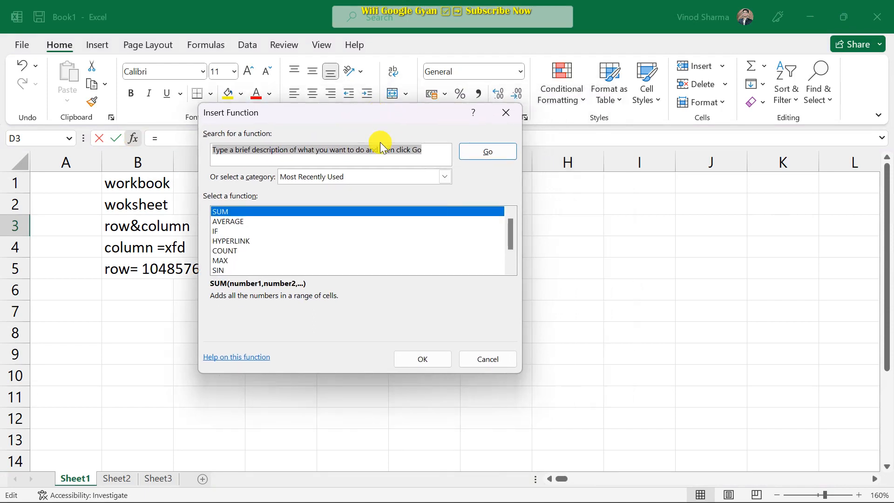
{"action": "left_click", "coordinate": [444, 177]}
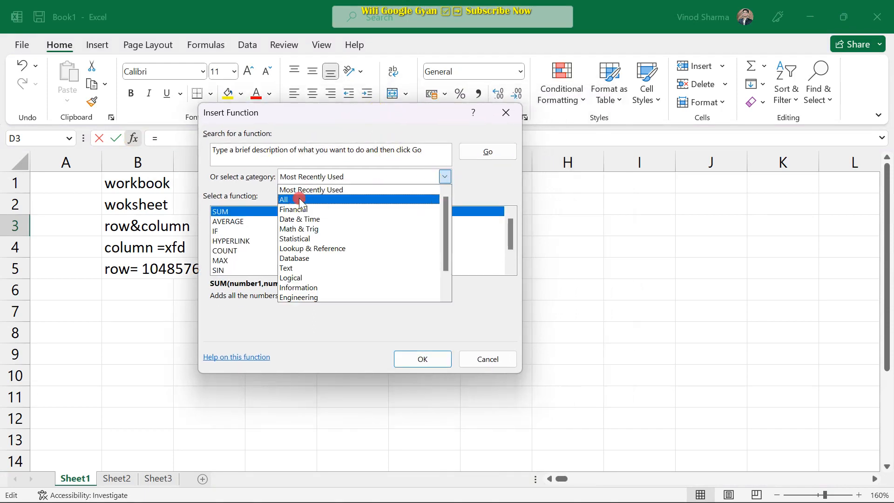
{"action": "left_click", "coordinate": [301, 200]}
{"action": "scroll", "coordinate": [242, 238], "scroll_direction": "down", "scroll_amount": 20}
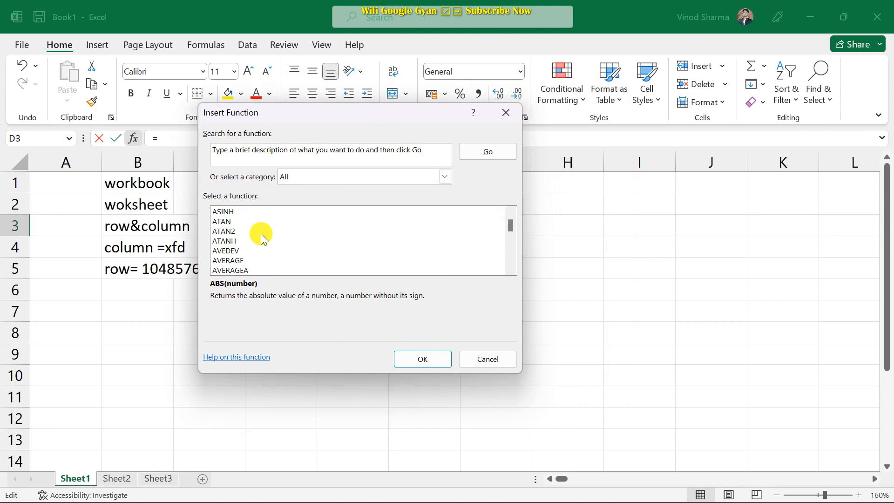
{"action": "scroll", "coordinate": [273, 231], "scroll_direction": "down", "scroll_amount": 20}
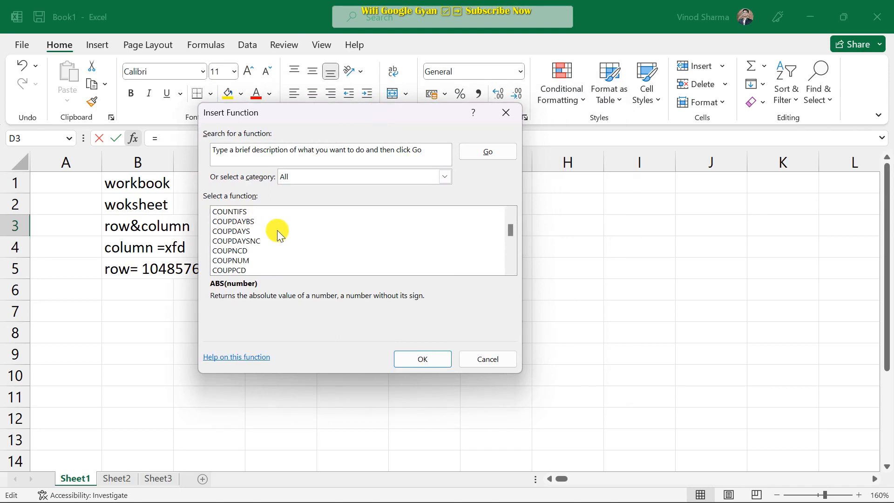
{"action": "scroll", "coordinate": [274, 232], "scroll_direction": "down", "scroll_amount": 6}
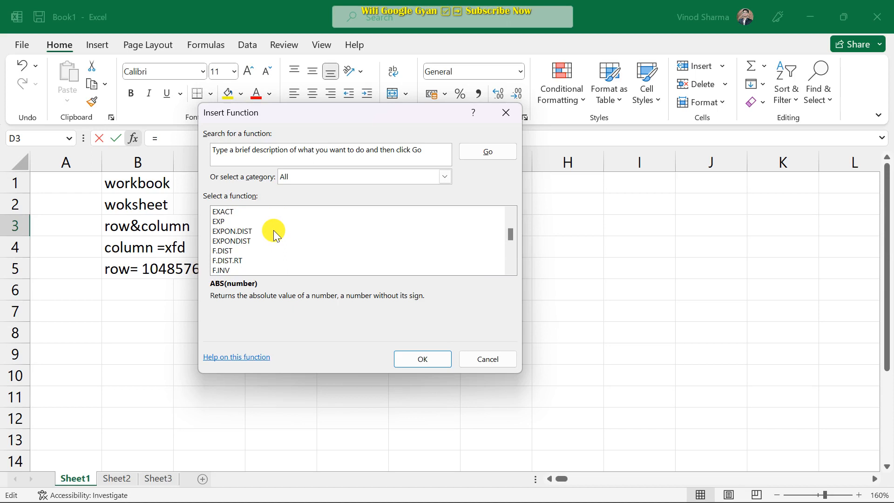
{"action": "scroll", "coordinate": [293, 228], "scroll_direction": "down", "scroll_amount": 15}
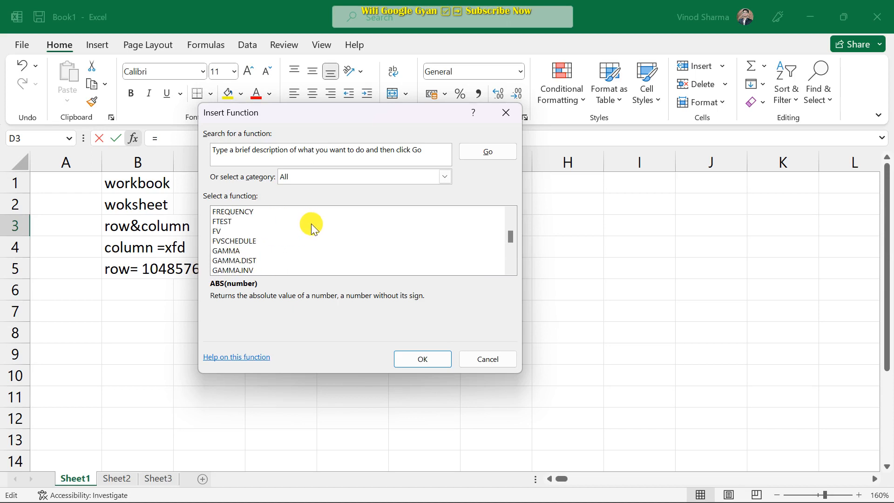
{"action": "scroll", "coordinate": [313, 222], "scroll_direction": "down", "scroll_amount": 19}
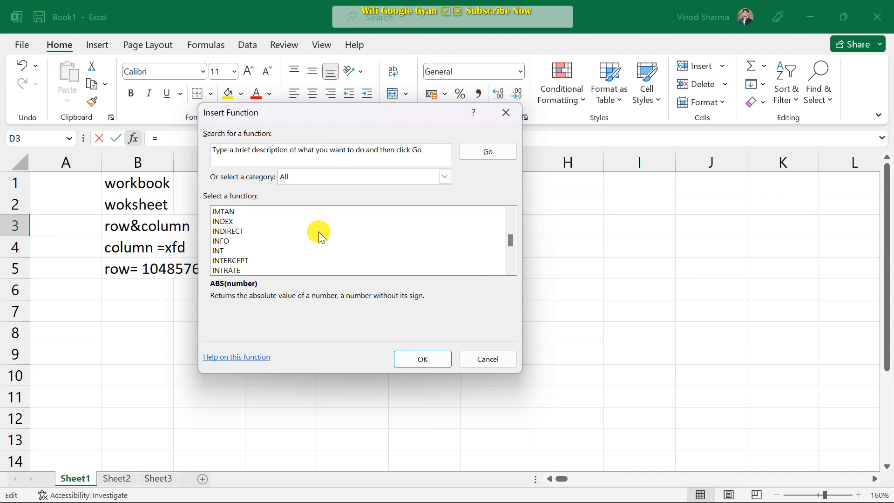
{"action": "scroll", "coordinate": [318, 231], "scroll_direction": "down", "scroll_amount": 7}
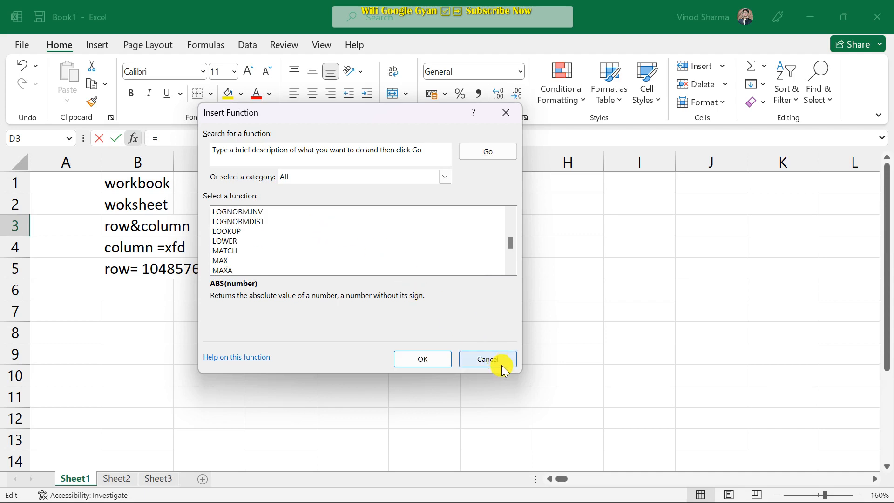
{"action": "left_click", "coordinate": [490, 360]}
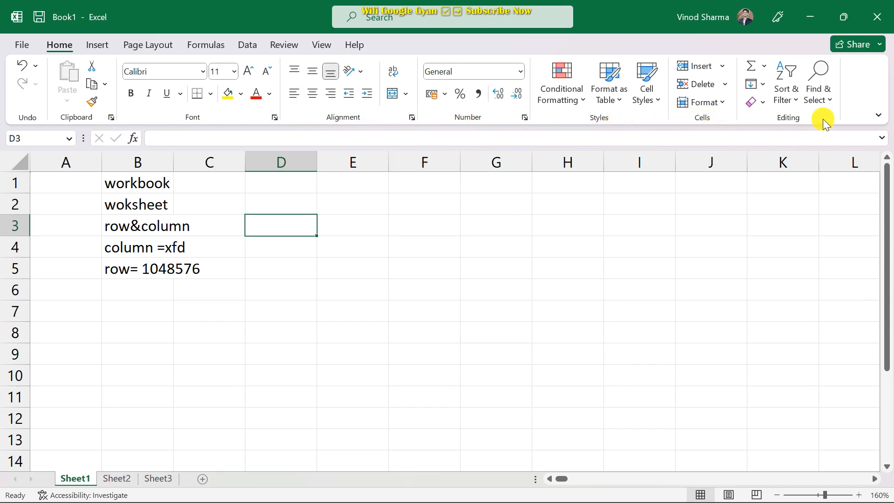
Drag column B wider so 'row&column' and 'row= 1048576' fit inside it.
{"action": "left_click", "coordinate": [104, 49]}
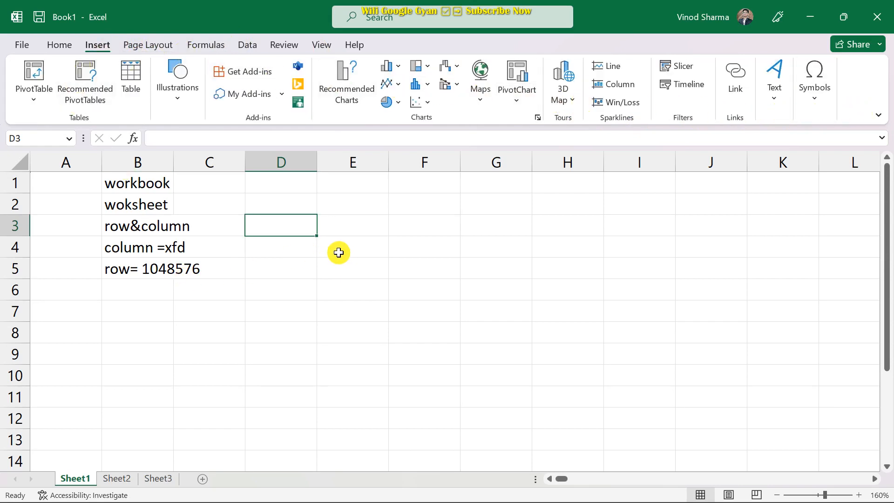
{"action": "left_click", "coordinate": [361, 222]}
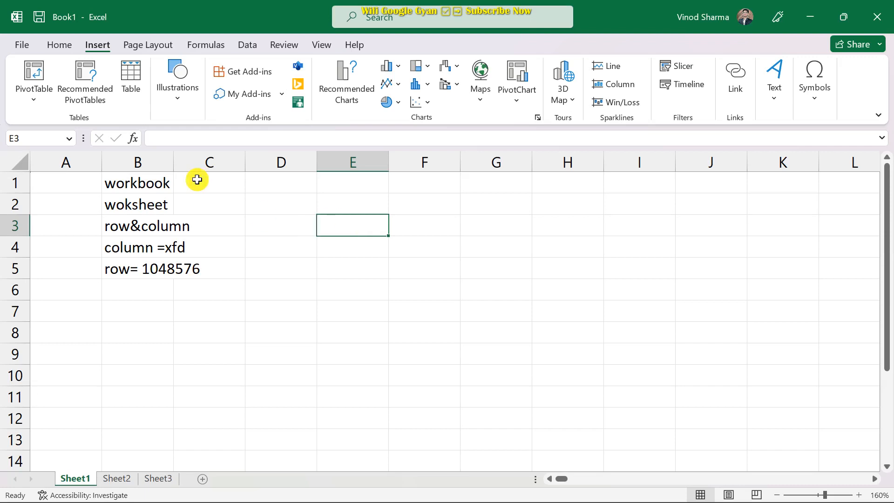
{"action": "left_click_drag", "start_coordinate": [173, 161], "coordinate": [234, 159]}
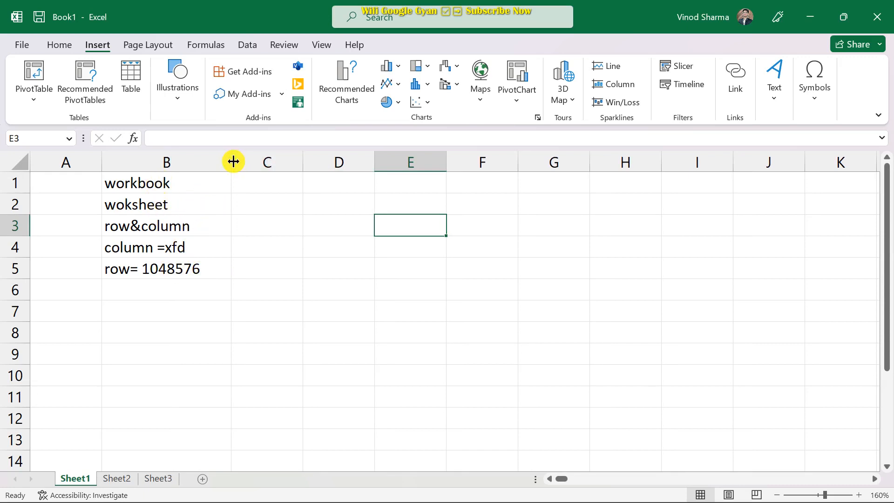
Enter 'file' in C1 and 'collection of worksheet' in C2, widening column C to fit.
{"action": "left_click", "coordinate": [259, 184]}
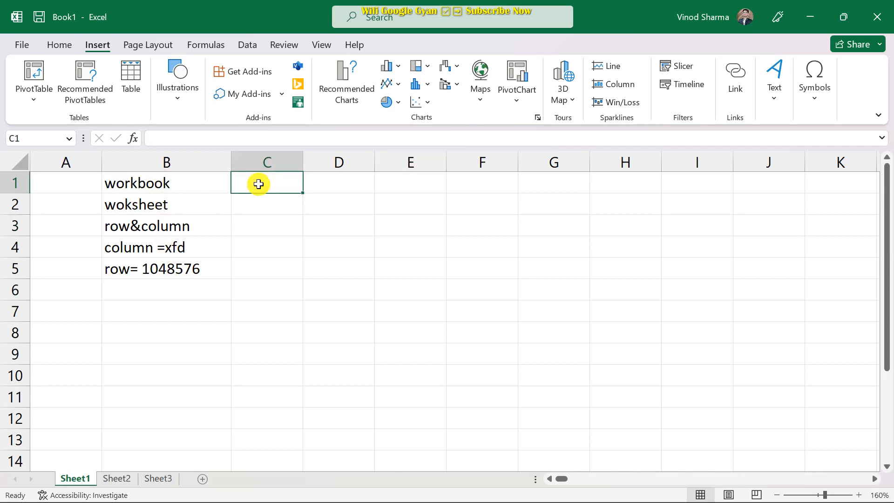
{"action": "type", "text": "file"}
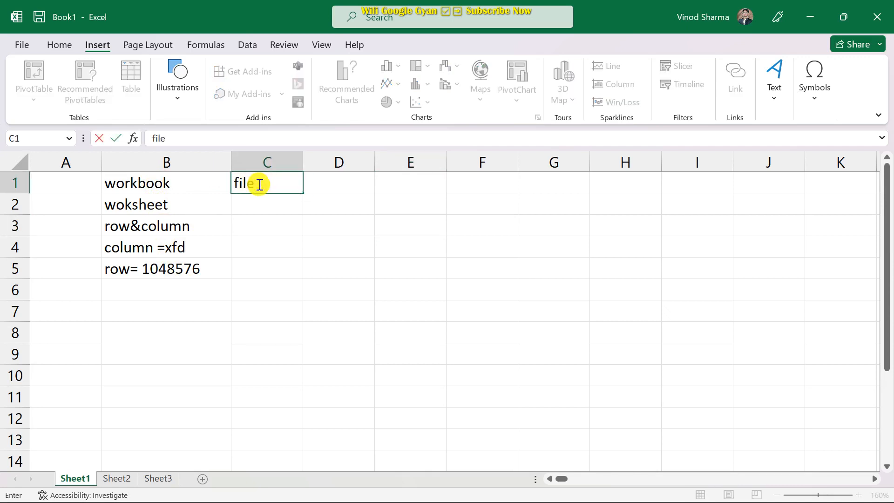
{"action": "left_click", "coordinate": [262, 202]}
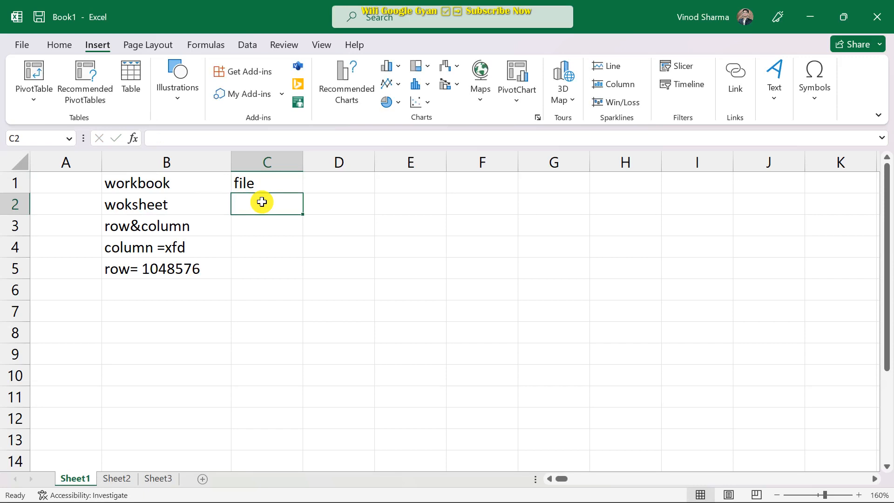
{"action": "type", "text": "c"}
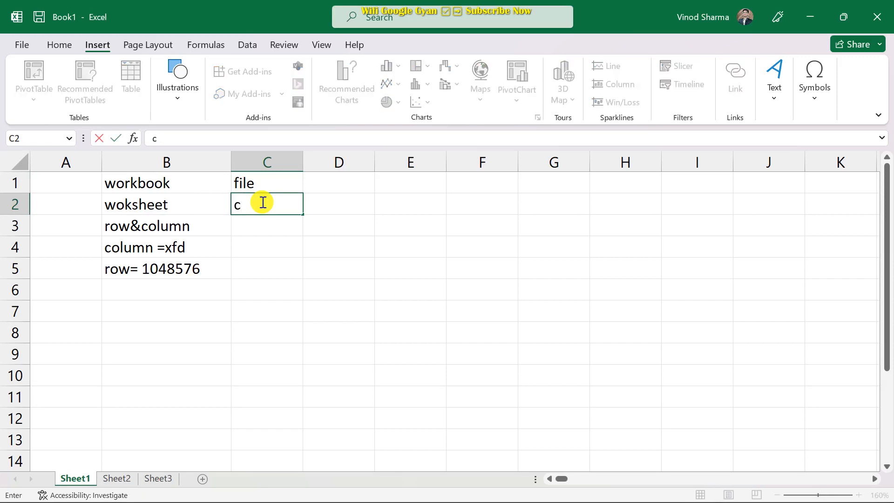
{"action": "type", "text": "ollection"}
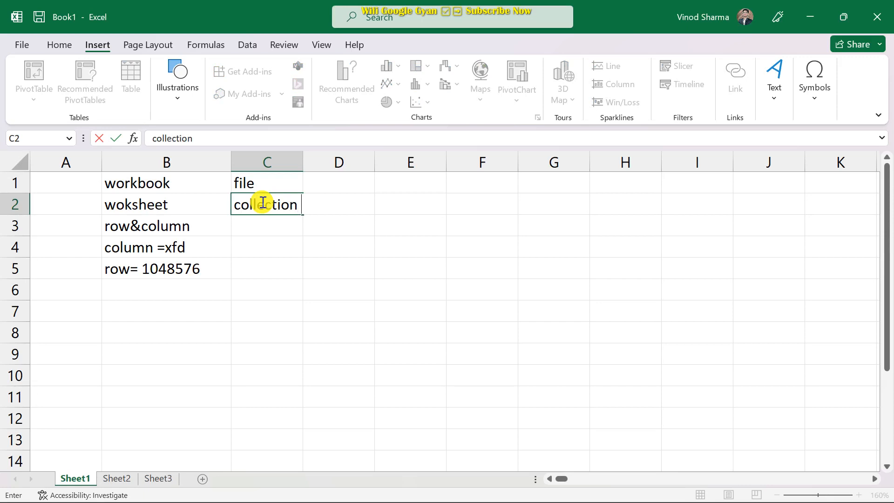
{"action": "type", "text": " of workseheet"}
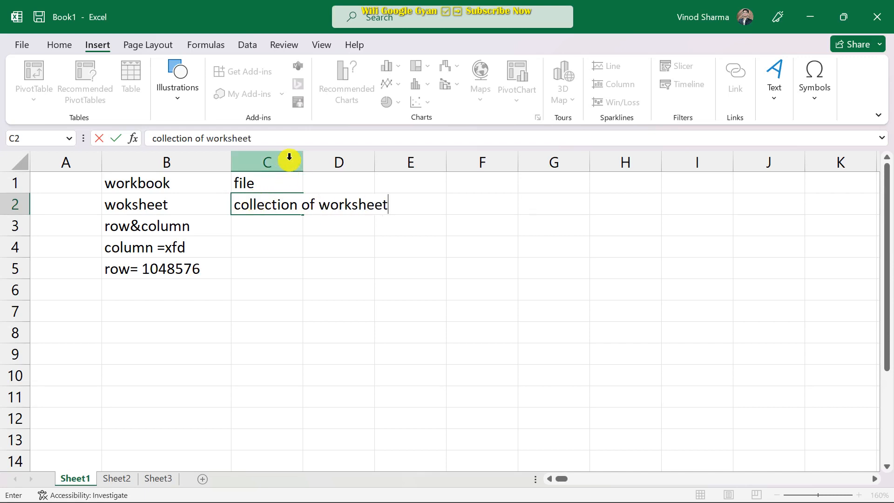
{"action": "left_click", "coordinate": [311, 163]}
{"action": "left_click_drag", "start_coordinate": [303, 162], "coordinate": [396, 169]}
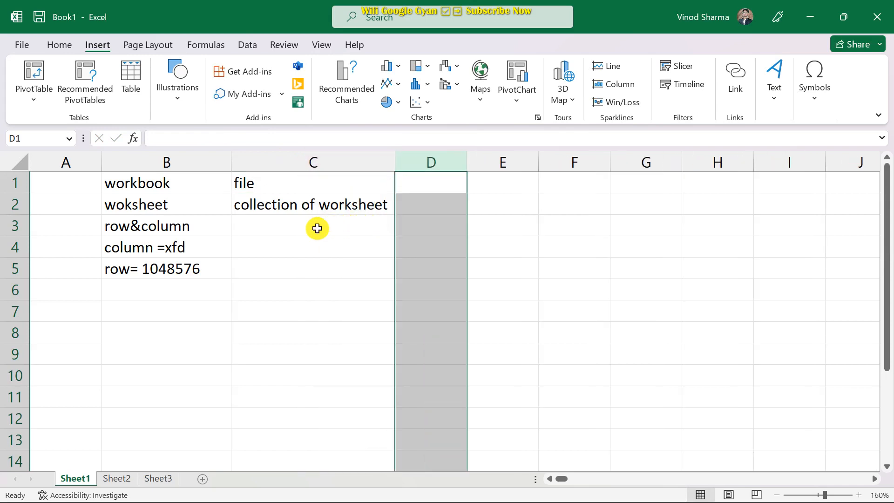
Enter 'xfd' in C4 and shorten the B4 label to 'column'.
{"action": "left_click", "coordinate": [316, 225]}
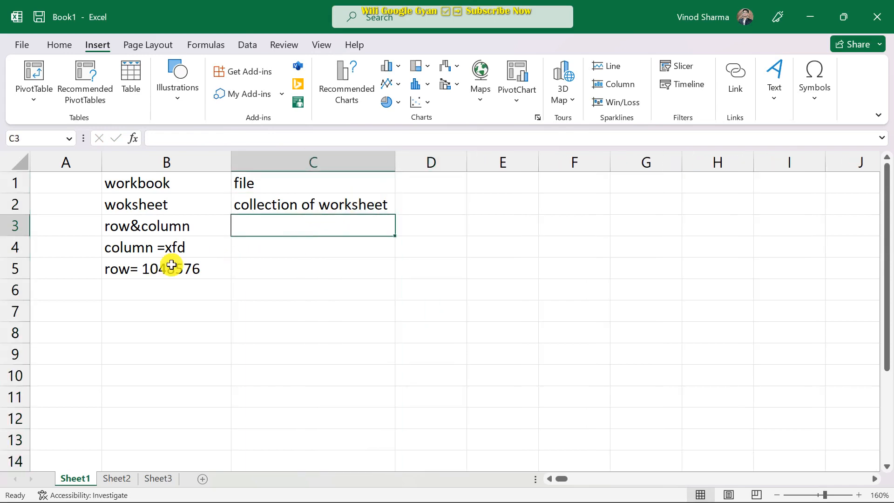
{"action": "left_click", "coordinate": [268, 252]}
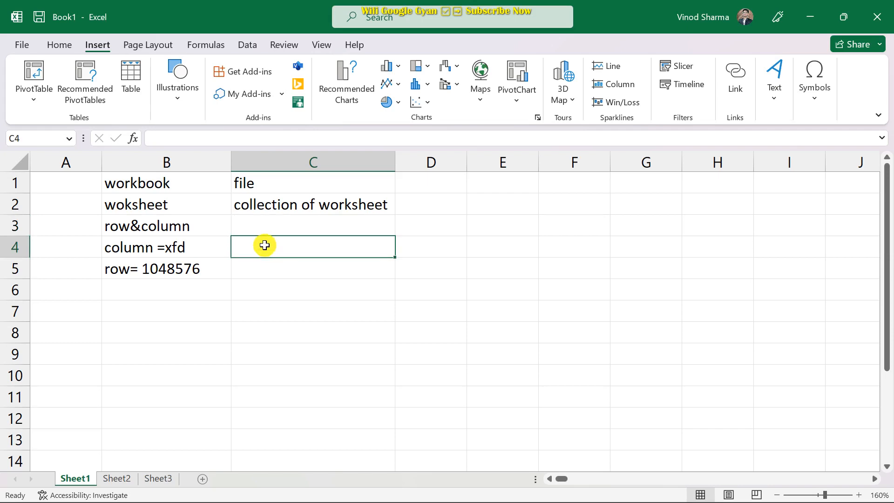
{"action": "type", "text": "xfd"}
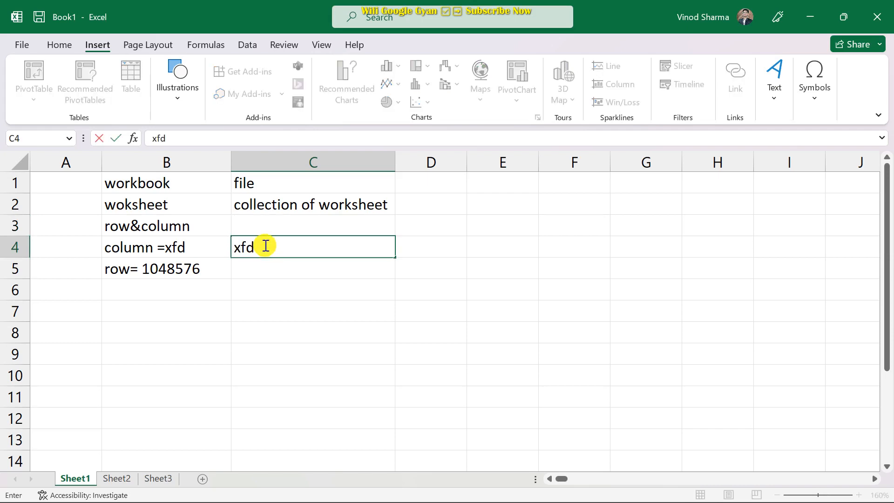
{"action": "left_click", "coordinate": [206, 253]}
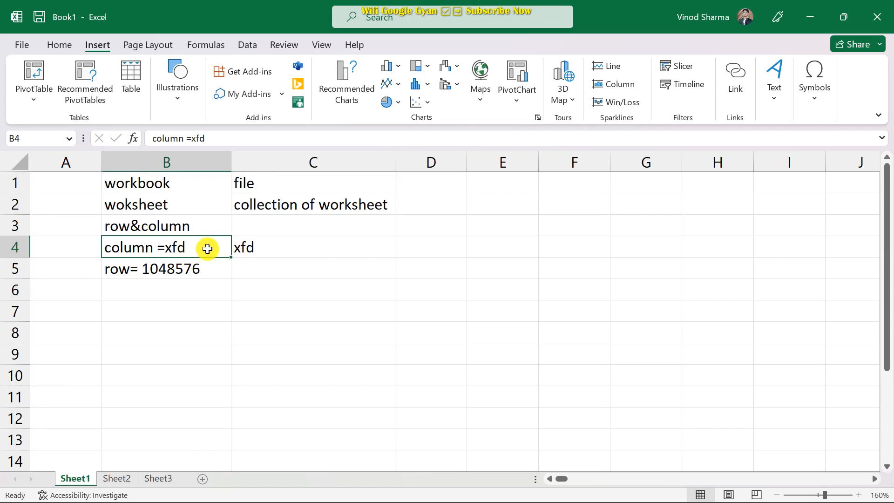
{"action": "double_click", "coordinate": [207, 249]}
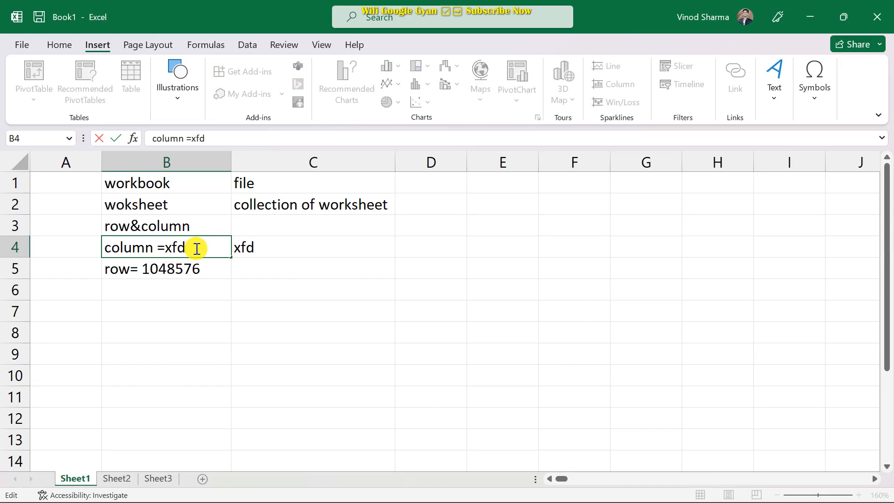
{"action": "key", "text": "BackSpace"}
{"action": "key", "text": "BackSpace"}
{"action": "key", "text": "BackSpace"}
{"action": "key", "text": "BackSpace"}
{"action": "left_click", "coordinate": [216, 275]}
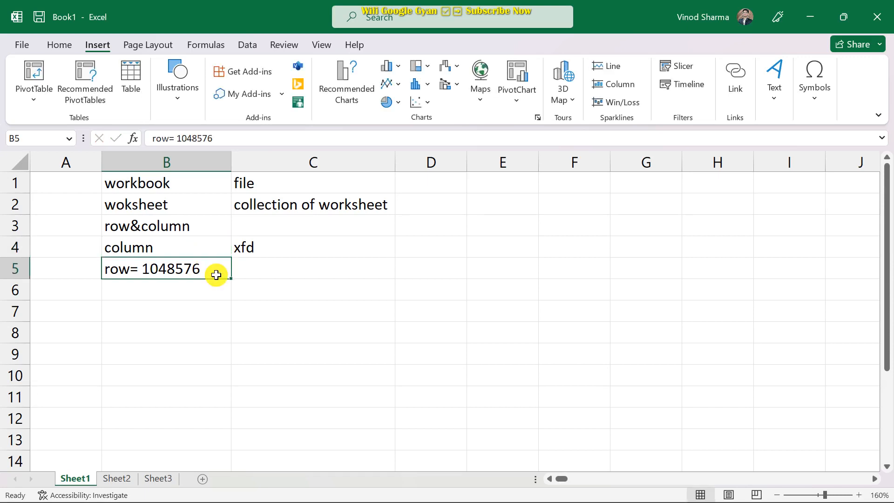
Shorten the B5 label to 'row' and enter 1048576 in C5.
{"action": "double_click", "coordinate": [216, 275]}
{"action": "key", "text": "BackSpace"}
{"action": "key", "text": "BackSpace"}
{"action": "key", "text": "BackSpace"}
{"action": "key", "text": "BackSpace"}
{"action": "key", "text": "BackSpace"}
{"action": "key", "text": "BackSpace"}
{"action": "key", "text": "BackSpace"}
{"action": "key", "text": "BackSpace"}
{"action": "key", "text": "BackSpace"}
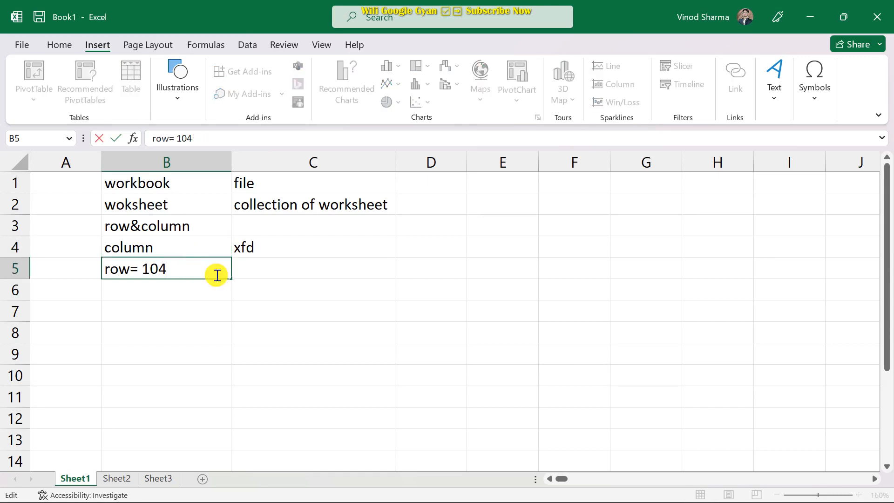
{"action": "left_click", "coordinate": [268, 268]}
{"action": "type", "text": "1049"}
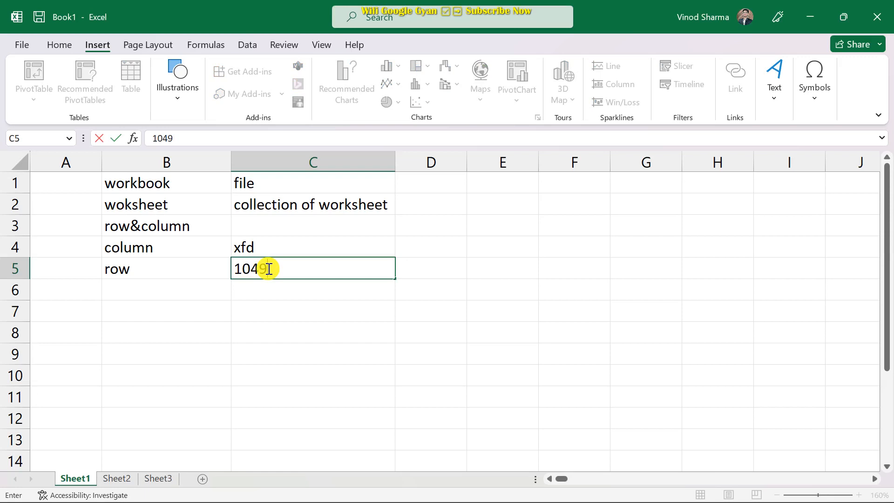
{"action": "key", "text": "BackSpace"}
{"action": "type", "text": "8576"}
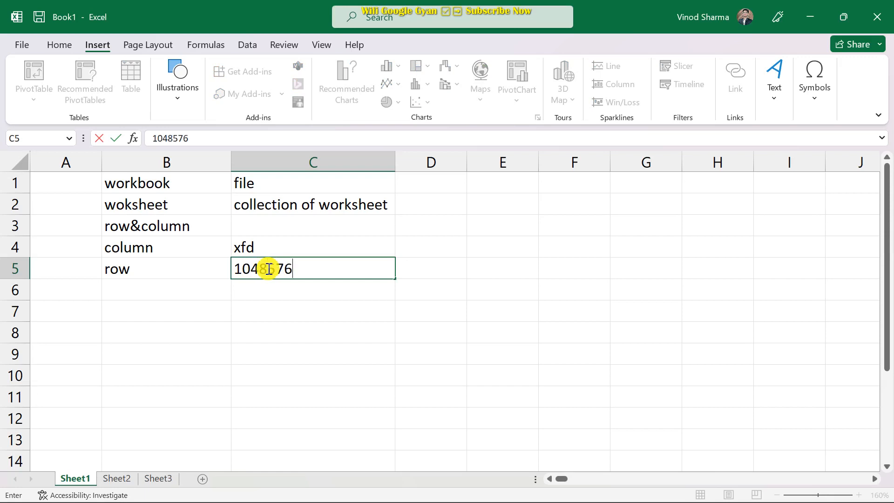
{"action": "left_click", "coordinate": [266, 227]}
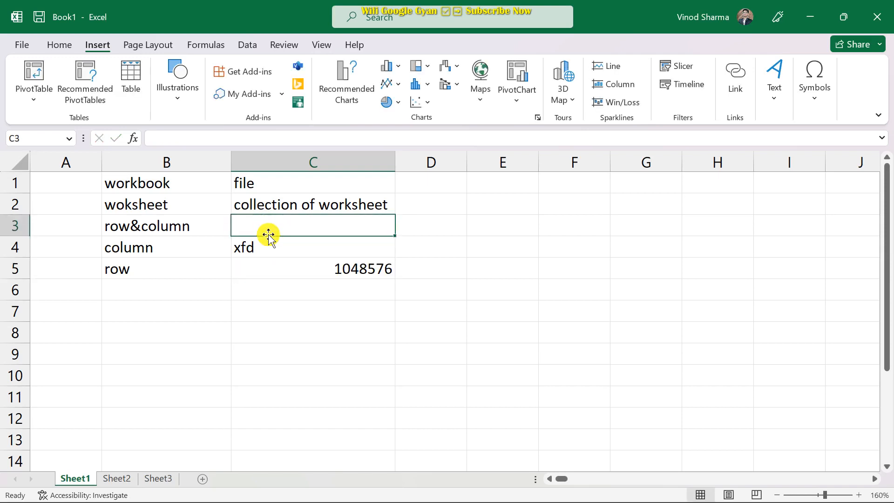
Clear the autocompleted text out of cell C3.
{"action": "type", "text": "collection of worksheet"}
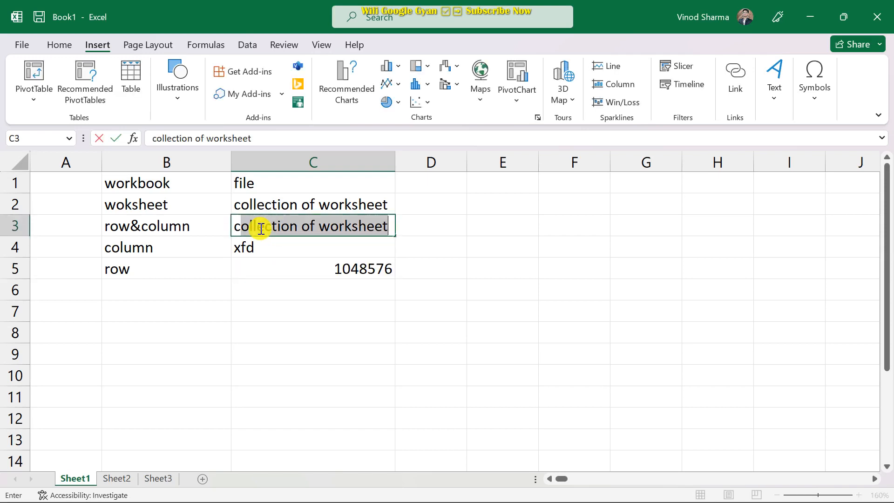
{"action": "key", "text": "Tab"}
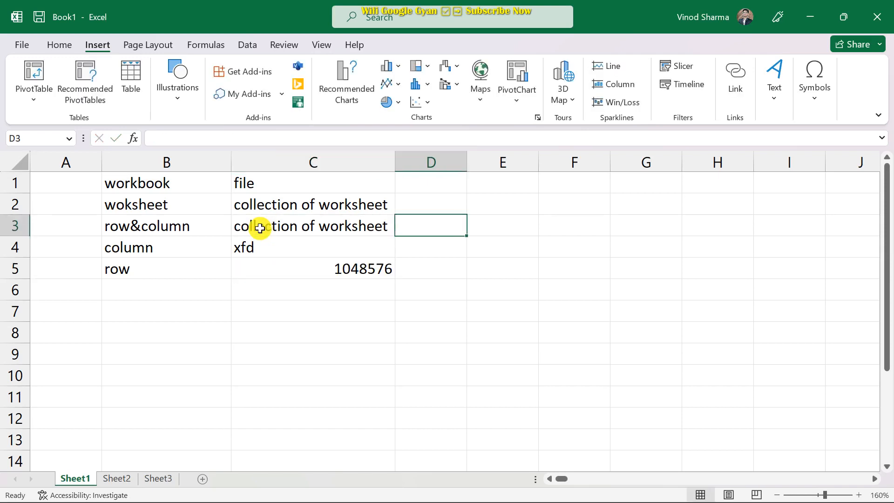
{"action": "left_click", "coordinate": [260, 228]}
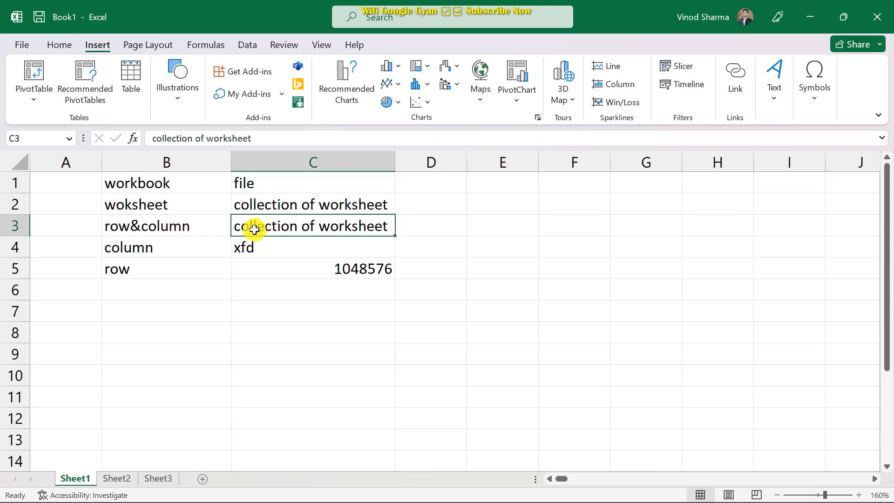
{"action": "key", "text": "Delete"}
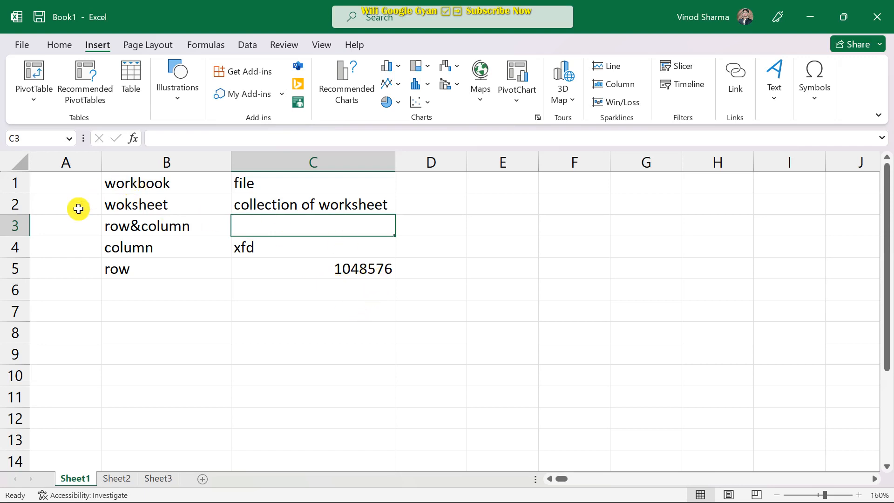
Narrow column B and make row 2 taller.
{"action": "left_click_drag", "start_coordinate": [232, 161], "coordinate": [209, 170]}
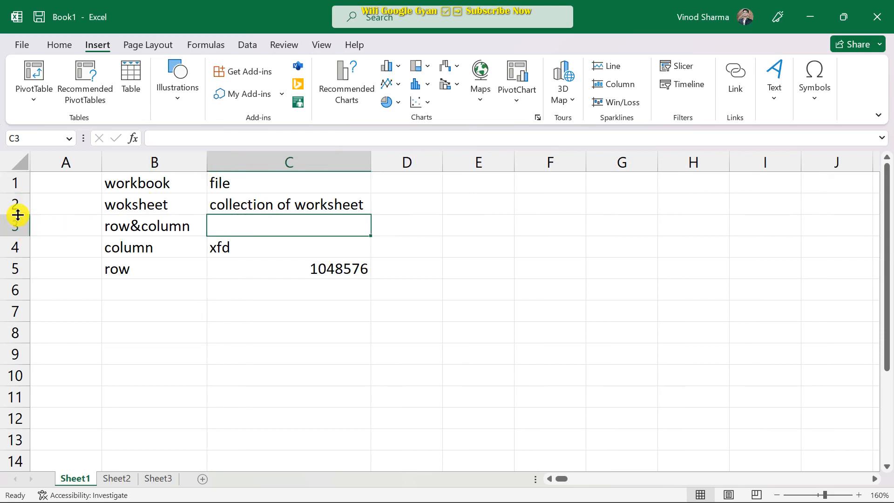
{"action": "left_click_drag", "start_coordinate": [17, 215], "coordinate": [17, 239]}
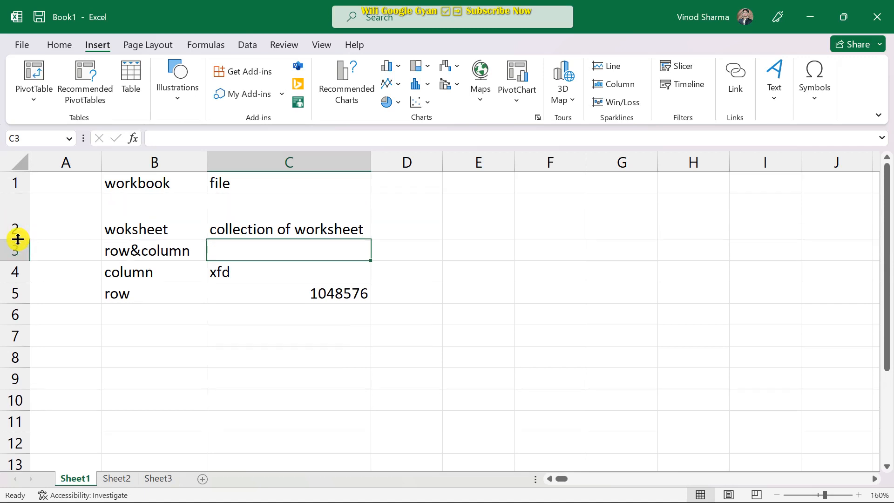
{"action": "mouse_move", "coordinate": [24, 238]}
{"action": "left_mouse_down"}
{"action": "mouse_move", "coordinate": [13, 275]}
{"action": "mouse_move", "coordinate": [10, 219]}
{"action": "mouse_move", "coordinate": [20, 230]}
{"action": "left_mouse_up"}
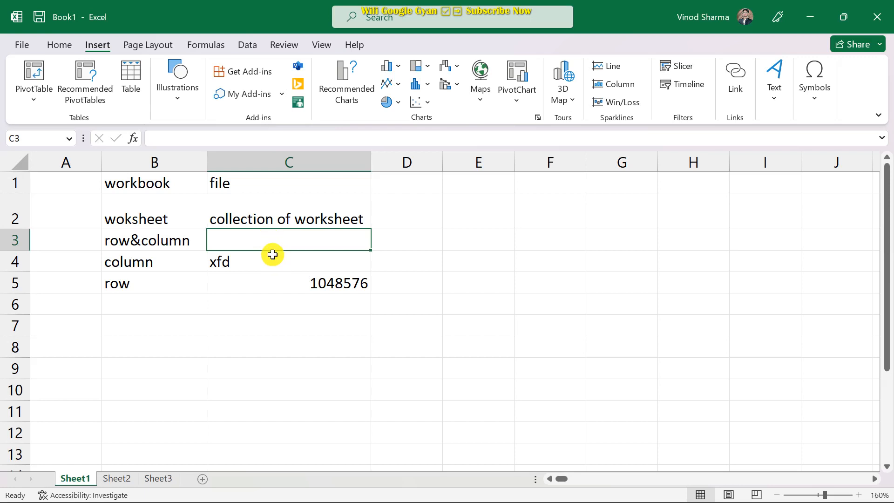
Enter 226 in C3.
{"action": "type", "text": "226"}
{"action": "key", "text": "Return"}
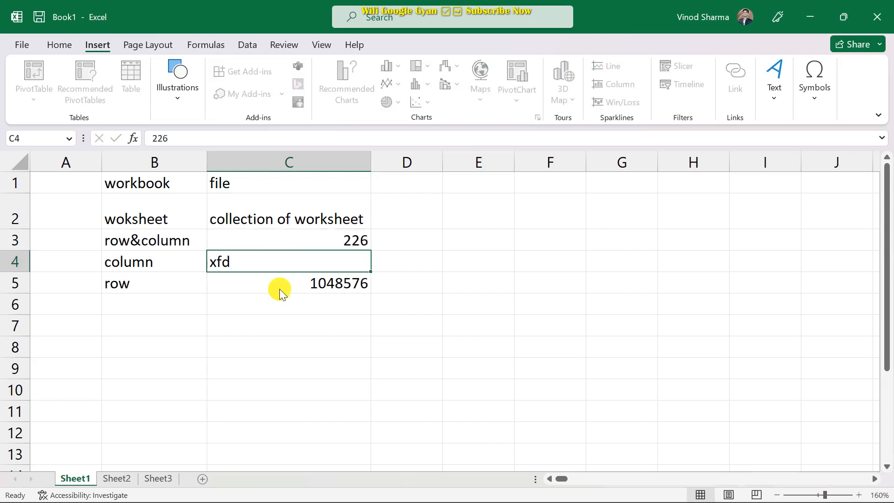
{"action": "right_click", "coordinate": [272, 254]}
{"action": "left_click", "coordinate": [216, 244]}
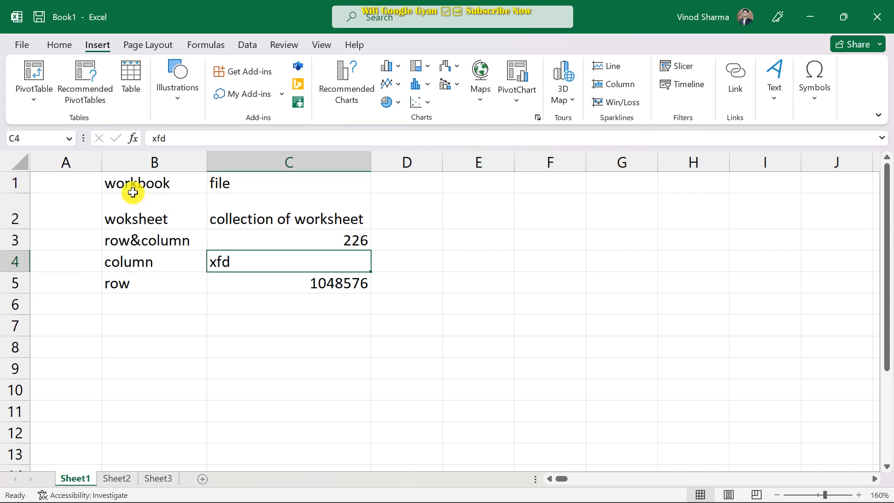
Apply All Borders to every cell of B1:C5.
{"action": "left_click_drag", "start_coordinate": [121, 181], "coordinate": [295, 279]}
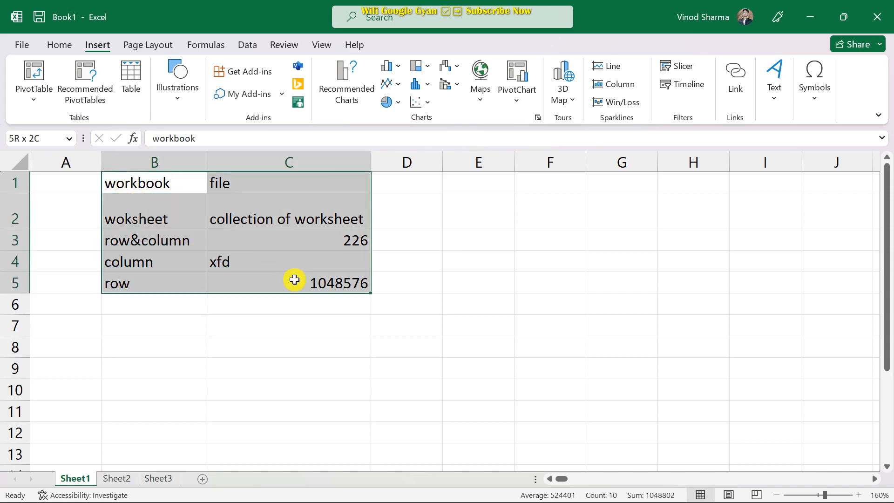
{"action": "left_click", "coordinate": [63, 39]}
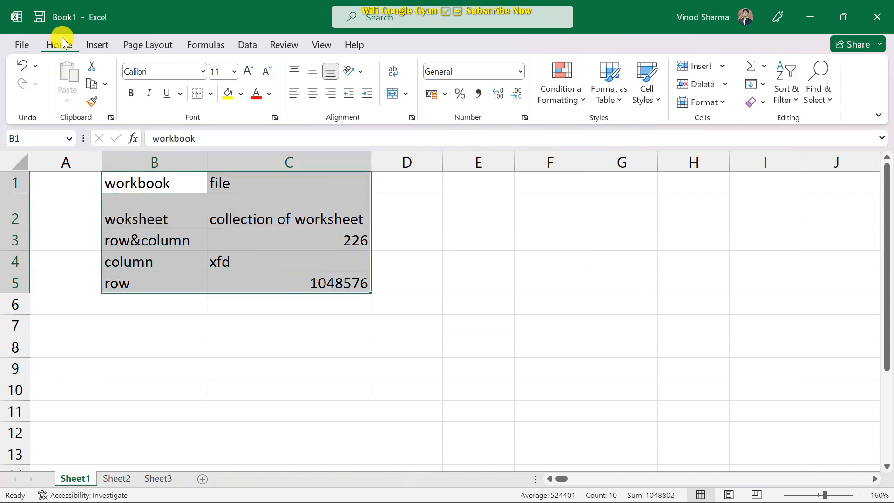
{"action": "left_click", "coordinate": [211, 95]}
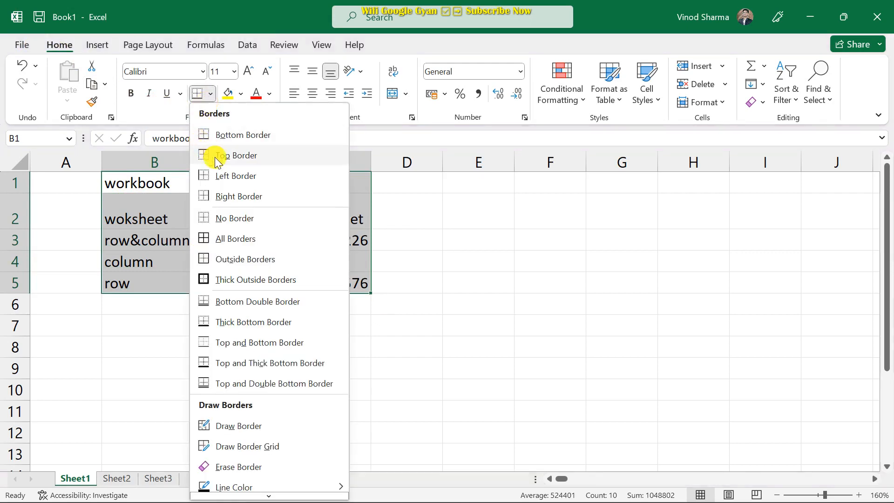
{"action": "left_click", "coordinate": [228, 243]}
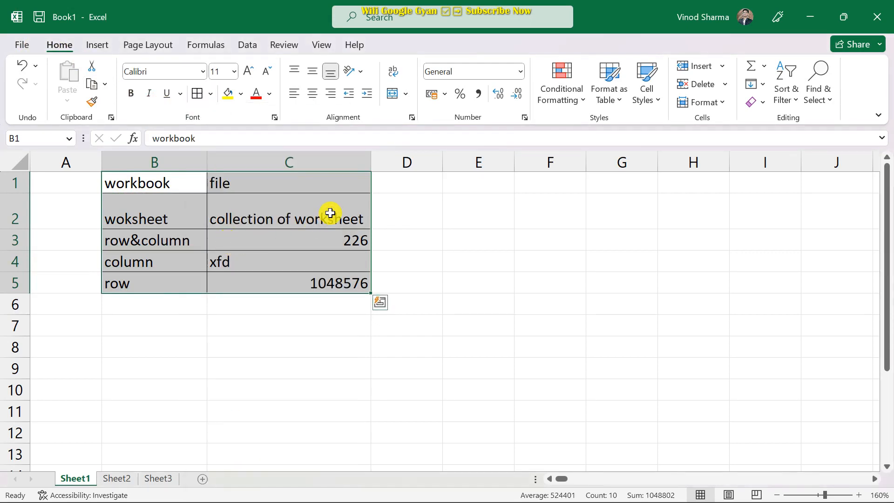
Left-align the contents of the B1:C5 table.
{"action": "left_click", "coordinate": [311, 95]}
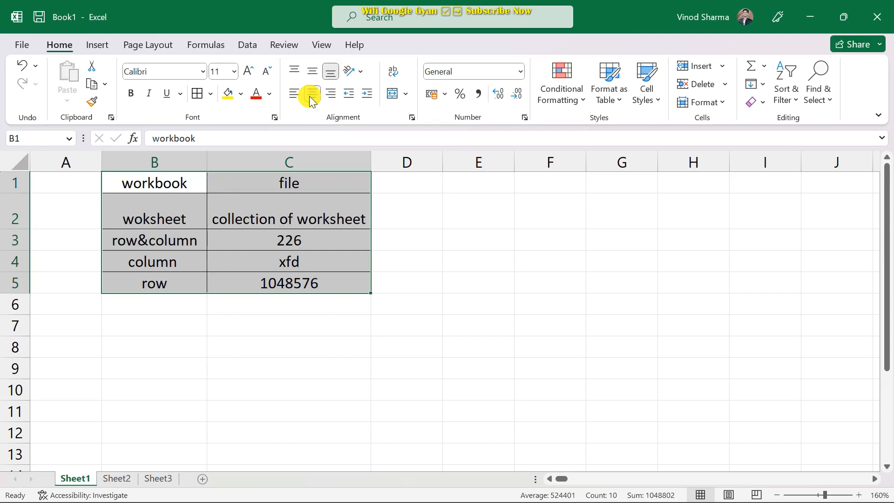
{"action": "left_click", "coordinate": [295, 97]}
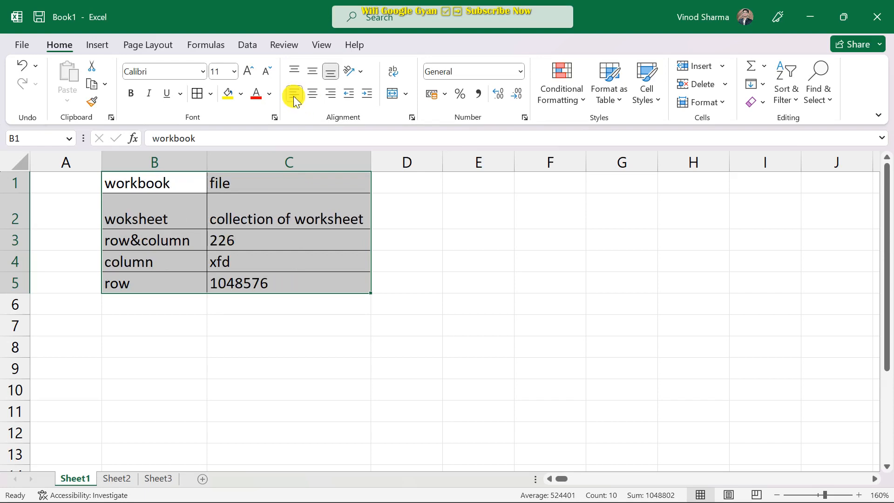
{"action": "scroll", "coordinate": [461, 252], "scroll_direction": "down", "scroll_amount": 1}
{"action": "left_click", "coordinate": [469, 224]}
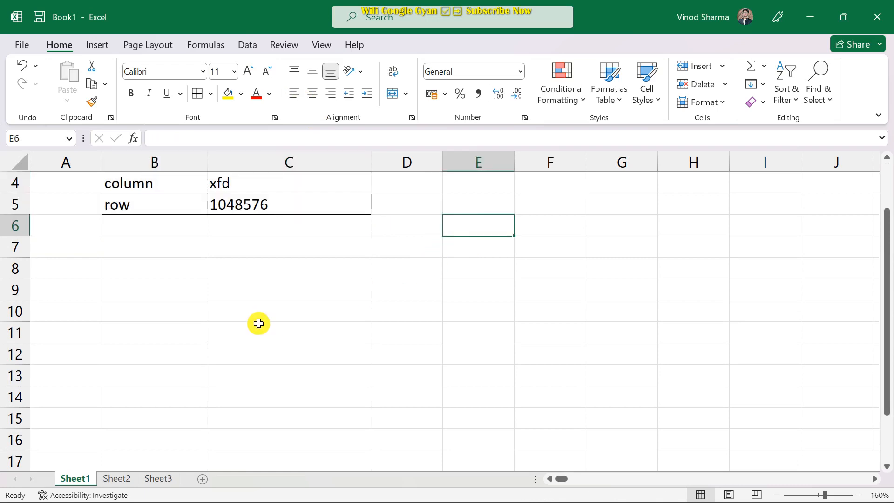
Type a person's name as text into cell E6.
{"action": "type", "text": "t"}
{"action": "key", "text": "BackSpace"}
{"action": "type", "text": "vinod"}
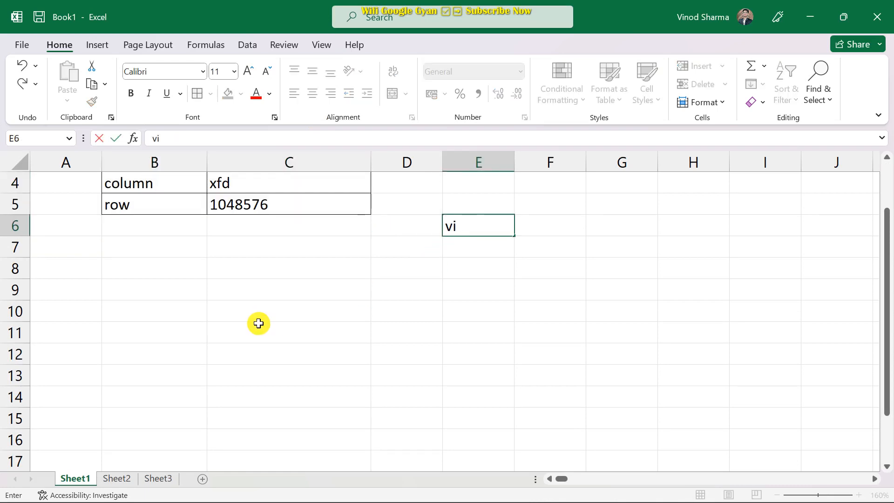
{"action": "left_click", "coordinate": [409, 248]}
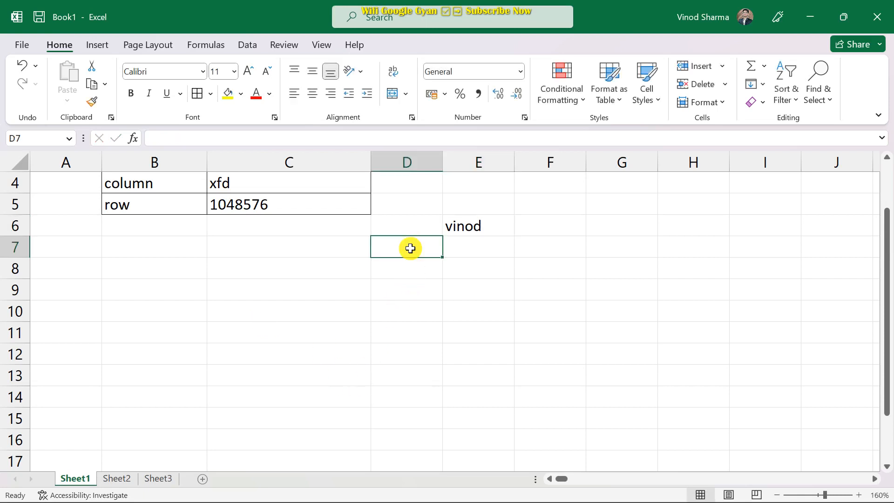
{"action": "left_click", "coordinate": [473, 228]}
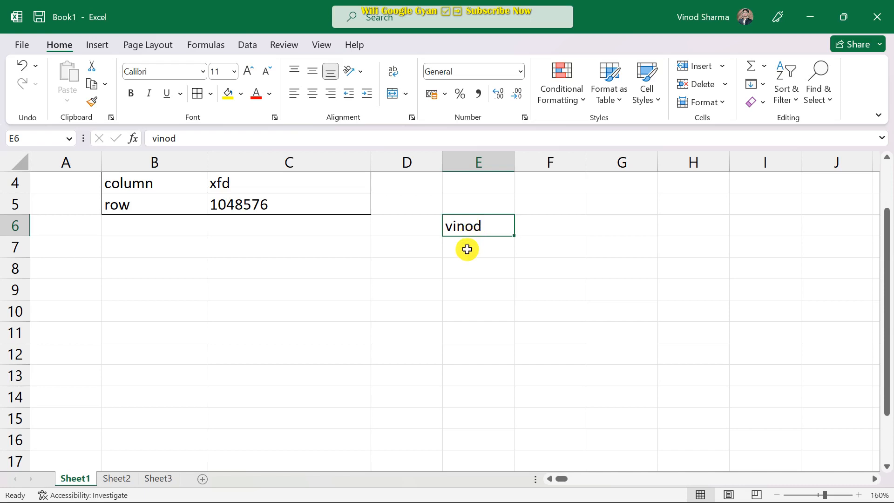
{"action": "left_click", "coordinate": [465, 247]}
Enter the number 2 in cell D7.
{"action": "left_click", "coordinate": [401, 256]}
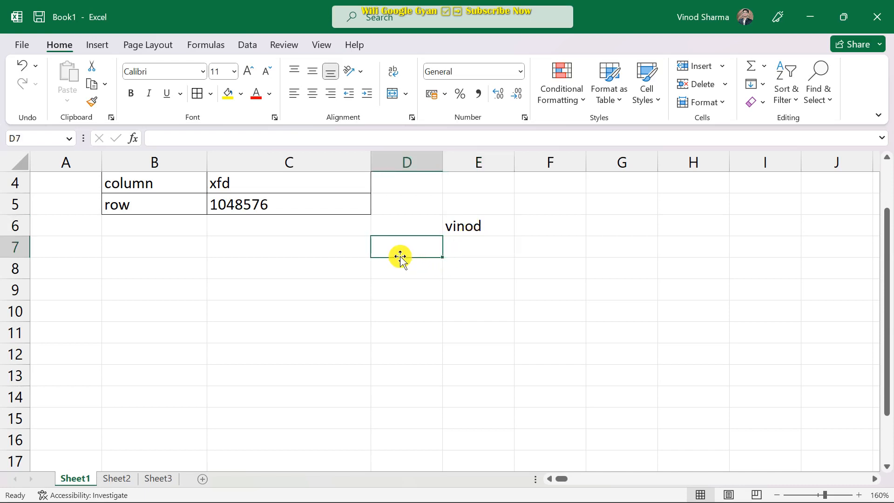
{"action": "type", "text": "2"}
{"action": "left_click", "coordinate": [401, 268]}
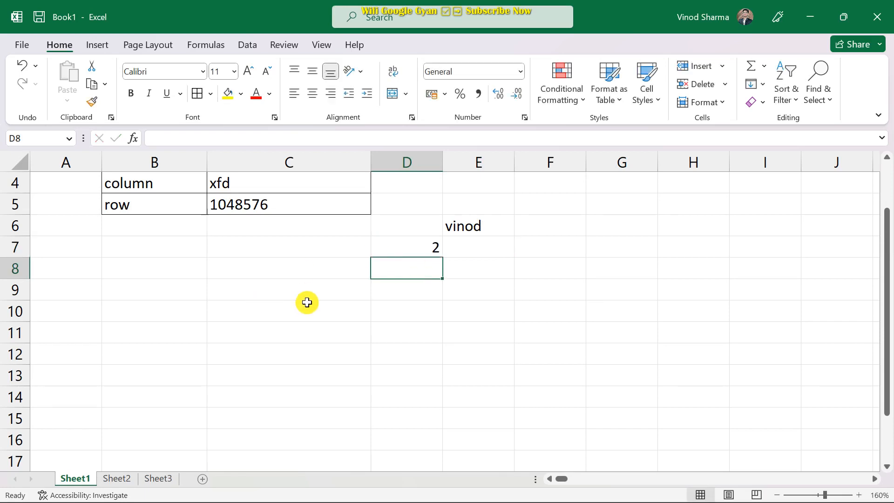
{"action": "left_click", "coordinate": [480, 227]}
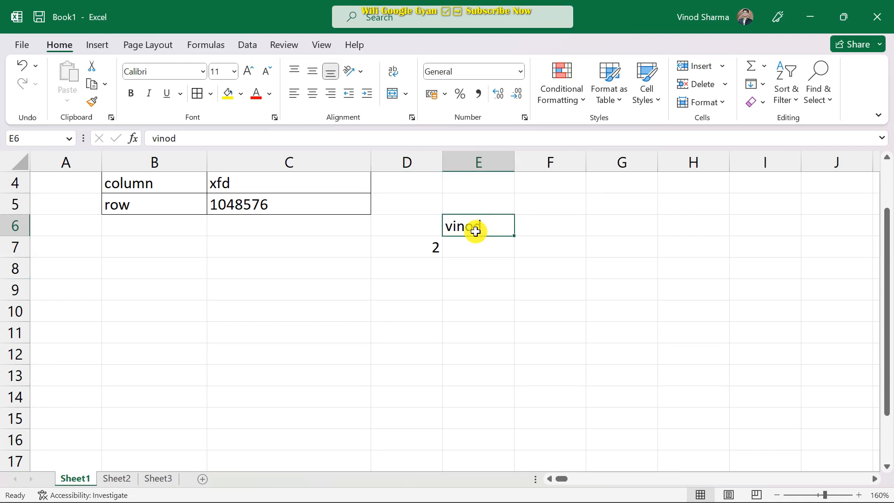
{"action": "left_click", "coordinate": [416, 251]}
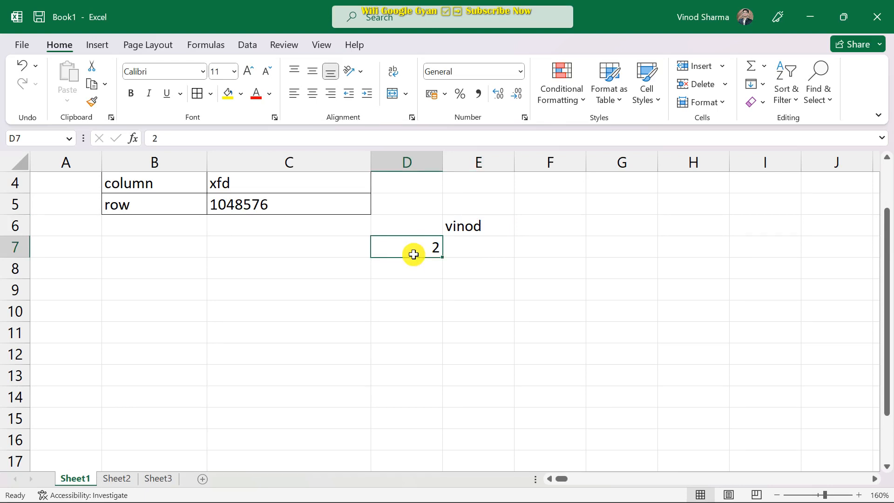
Select B1:C5 and open Format Cells' Font settings, moving the dialog aside.
{"action": "scroll", "coordinate": [441, 261], "scroll_direction": "up", "scroll_amount": 1}
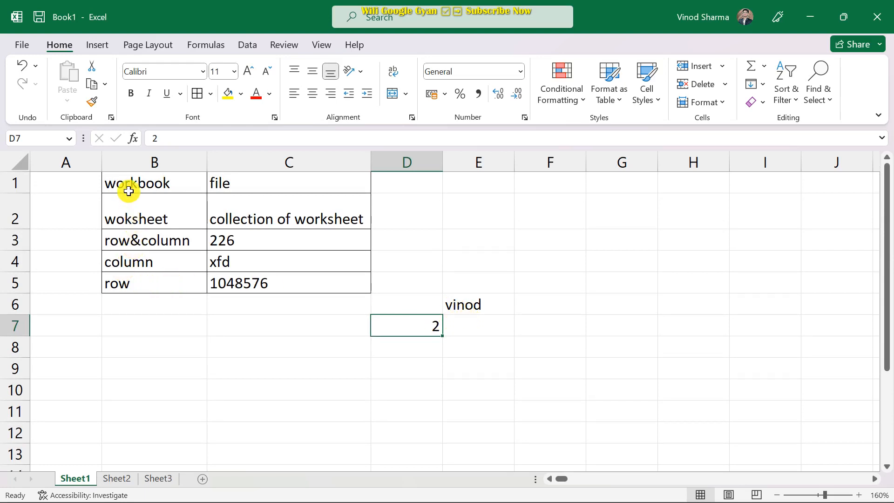
{"action": "left_click_drag", "start_coordinate": [125, 186], "coordinate": [302, 289]}
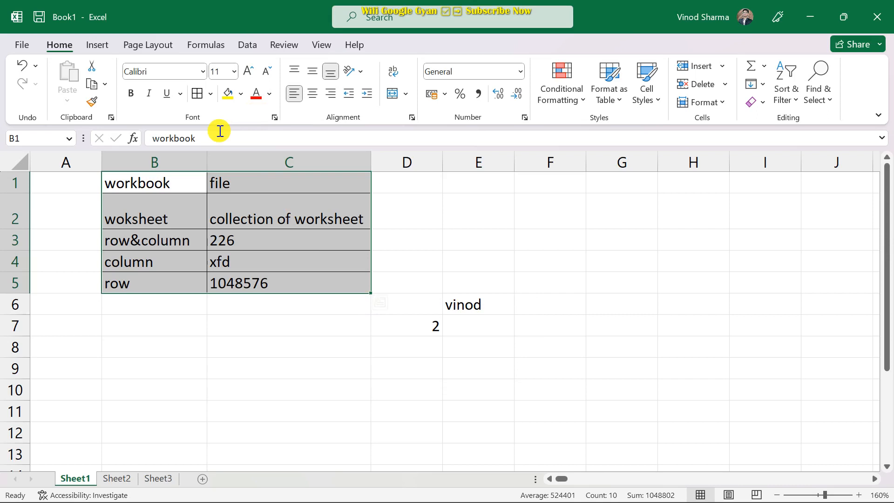
{"action": "left_click", "coordinate": [276, 117]}
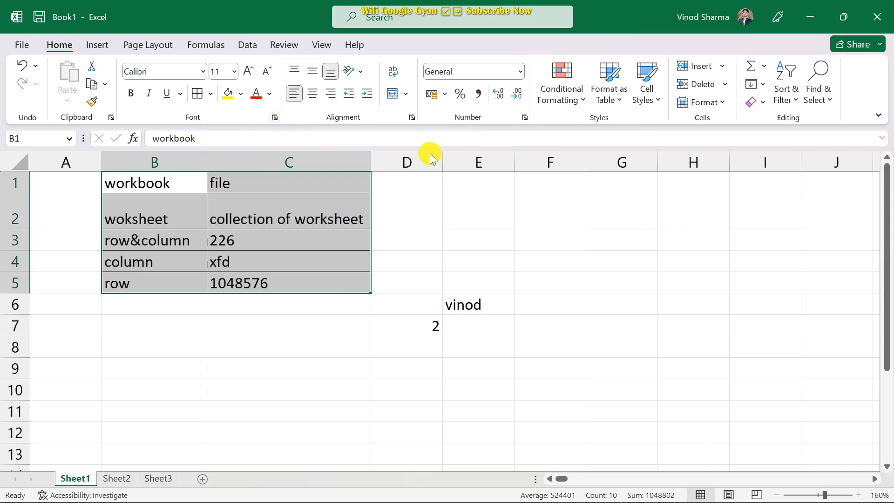
{"action": "left_click_drag", "start_coordinate": [418, 65], "coordinate": [644, 97]}
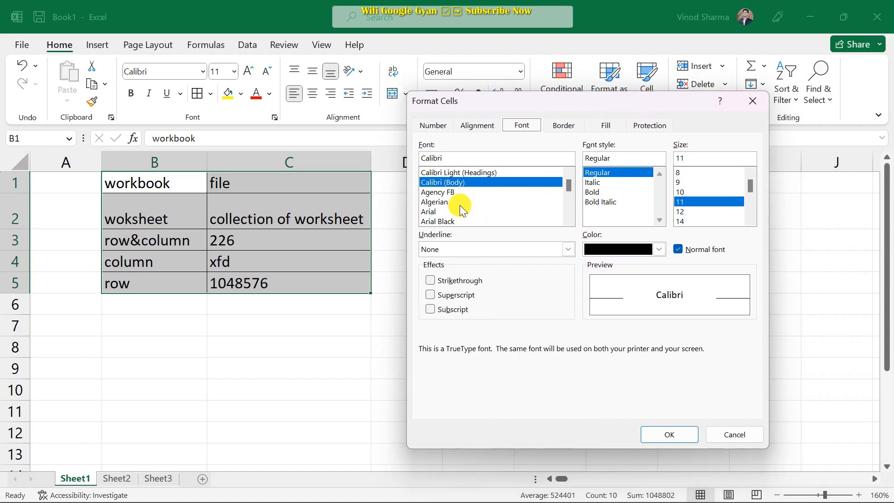
Set B1:C5 to Arial Black, size 16, in red, and apply.
{"action": "left_click", "coordinate": [448, 221]}
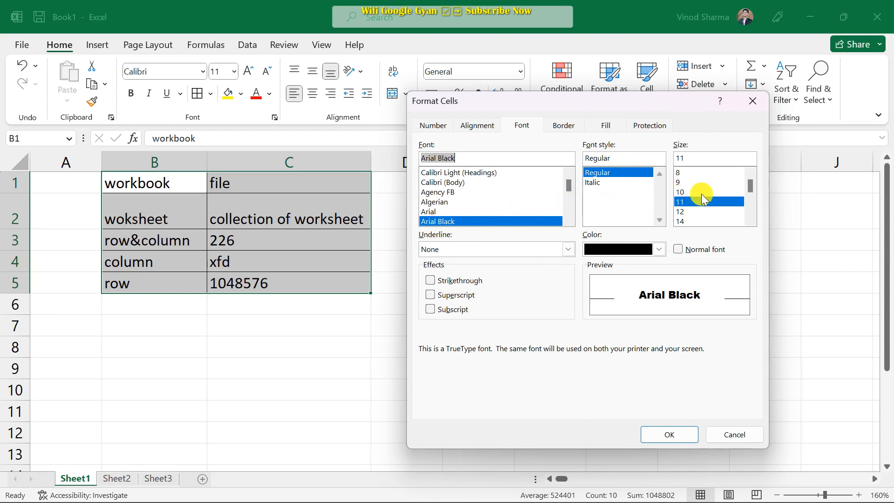
{"action": "scroll", "coordinate": [700, 184], "scroll_direction": "down", "scroll_amount": 1}
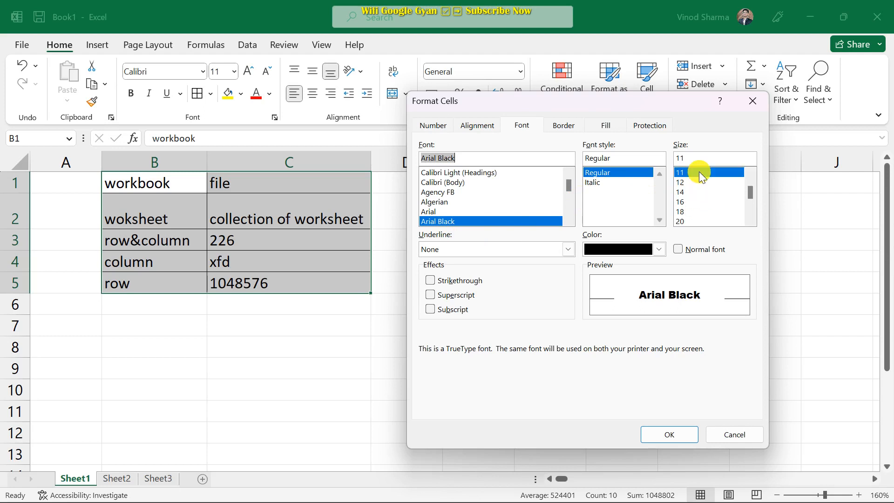
{"action": "left_click", "coordinate": [689, 201]}
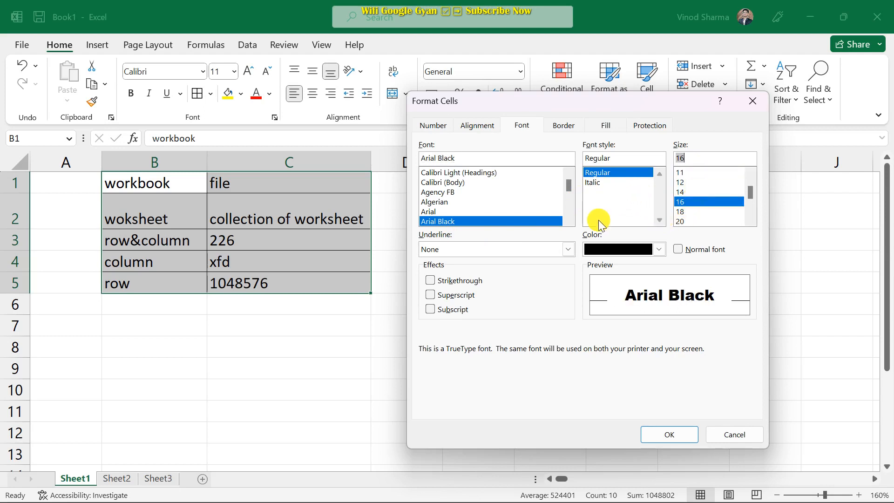
{"action": "left_click", "coordinate": [659, 249]}
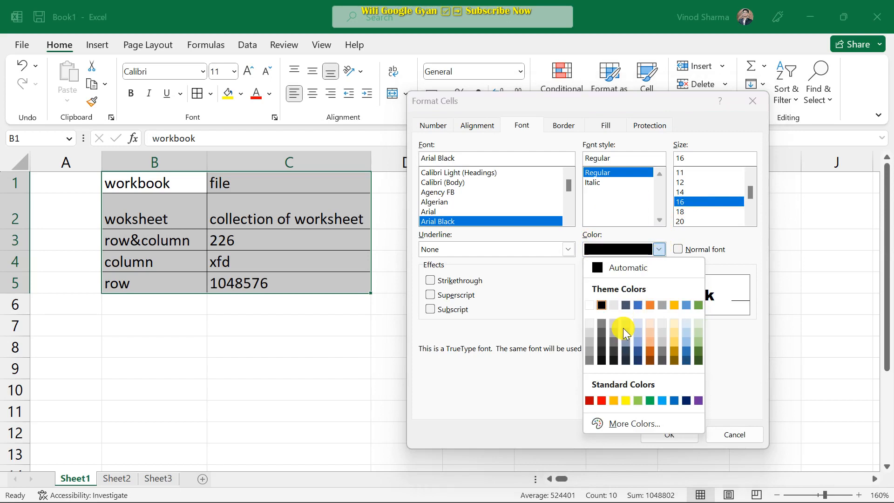
{"action": "left_click", "coordinate": [604, 401]}
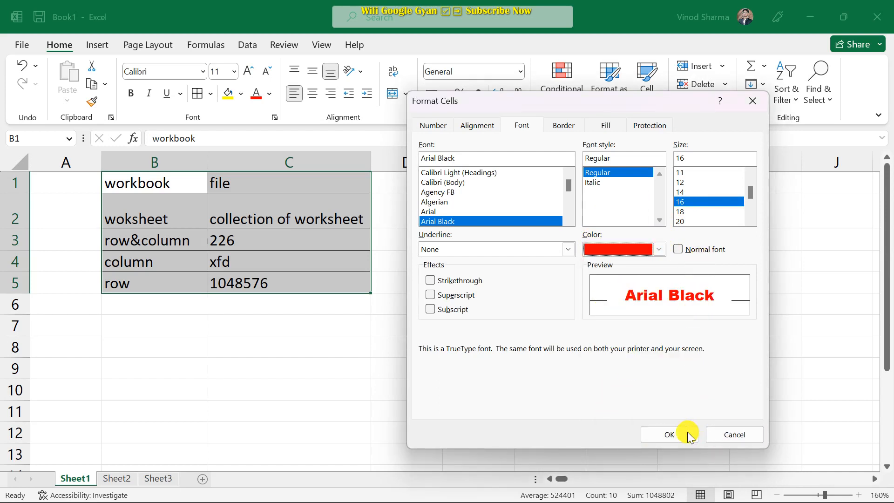
{"action": "left_click", "coordinate": [674, 437]}
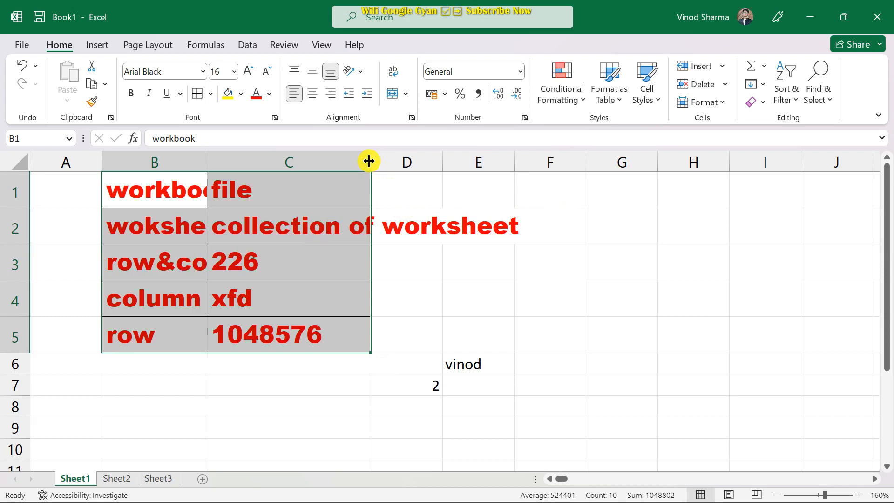
AutoFit columns C and B so the enlarged red entries fit fully.
{"action": "double_click", "coordinate": [371, 160]}
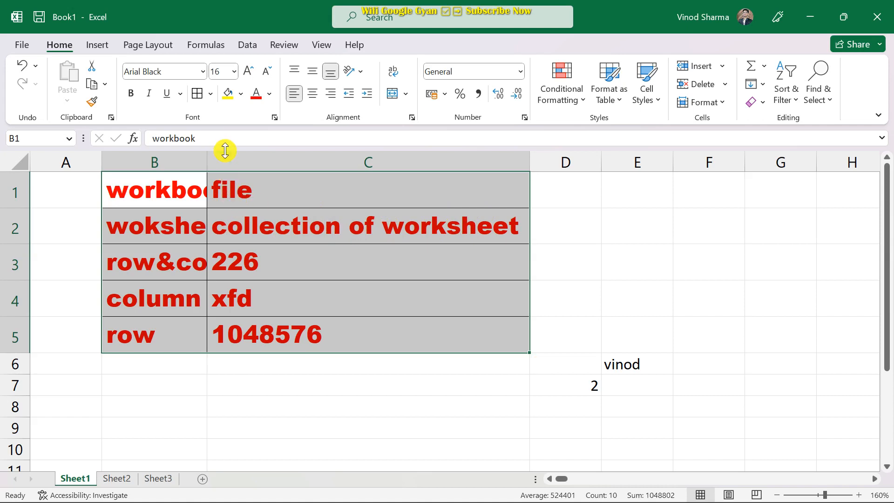
{"action": "double_click", "coordinate": [207, 161]}
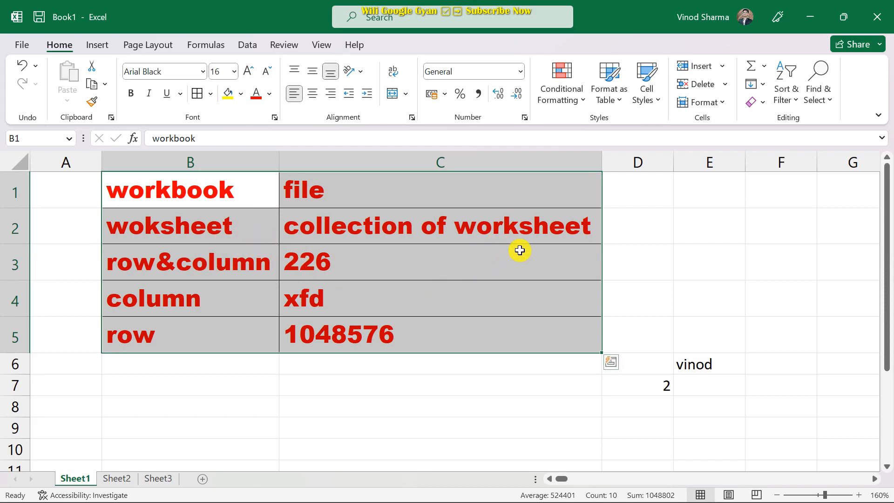
Apply the 60% - Accent4 cell style to B1:C5 and narrow columns C and B.
{"action": "left_click", "coordinate": [655, 99]}
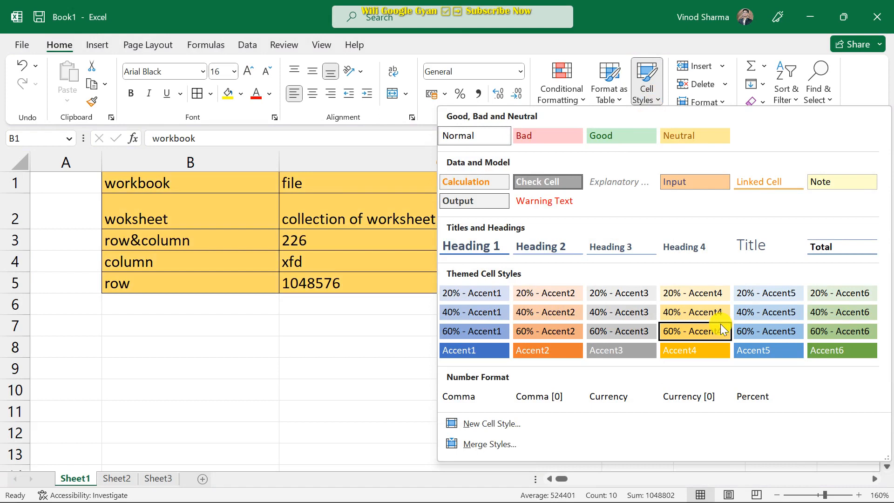
{"action": "left_click", "coordinate": [692, 328]}
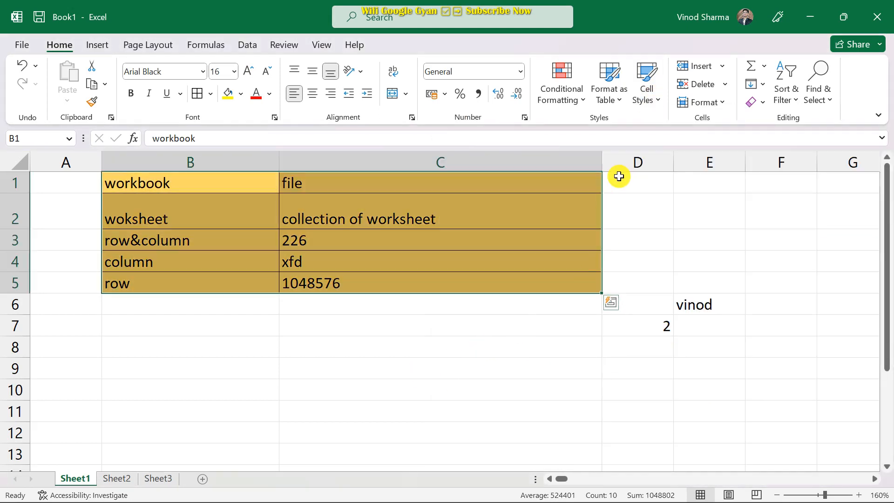
{"action": "left_click_drag", "start_coordinate": [600, 162], "coordinate": [454, 178]}
{"action": "left_click_drag", "start_coordinate": [279, 163], "coordinate": [211, 175]}
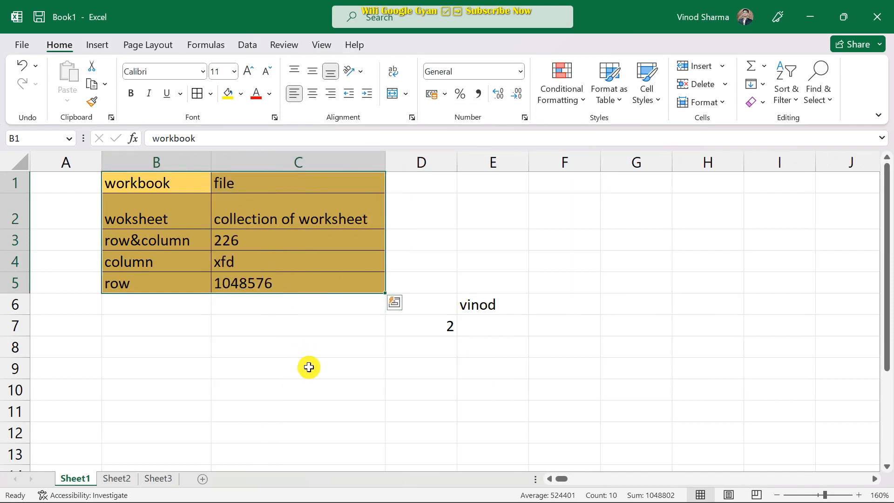
{"action": "left_click", "coordinate": [223, 335]}
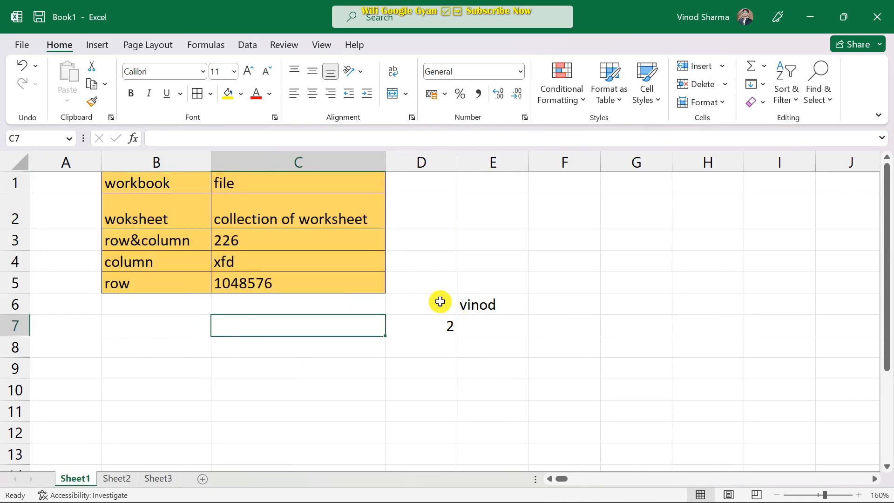
{"action": "scroll", "coordinate": [441, 305], "scroll_direction": "down", "scroll_amount": 1}
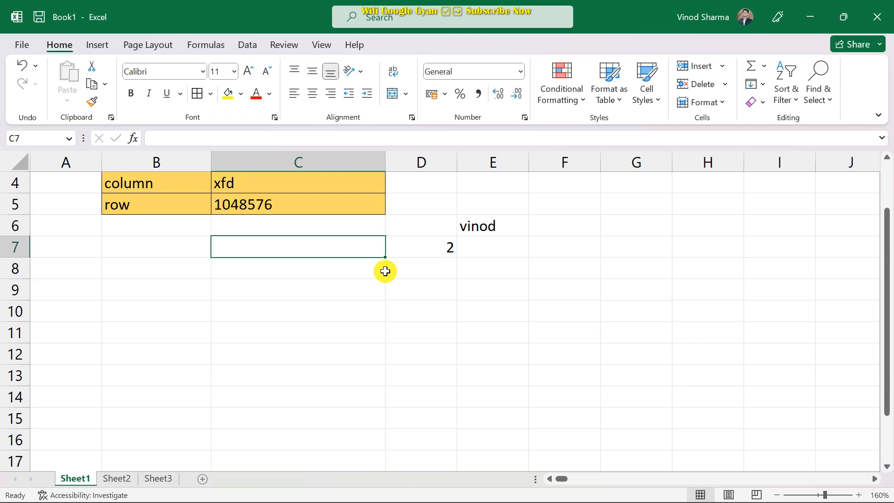
{"action": "scroll", "coordinate": [370, 344], "scroll_direction": "up", "scroll_amount": 1}
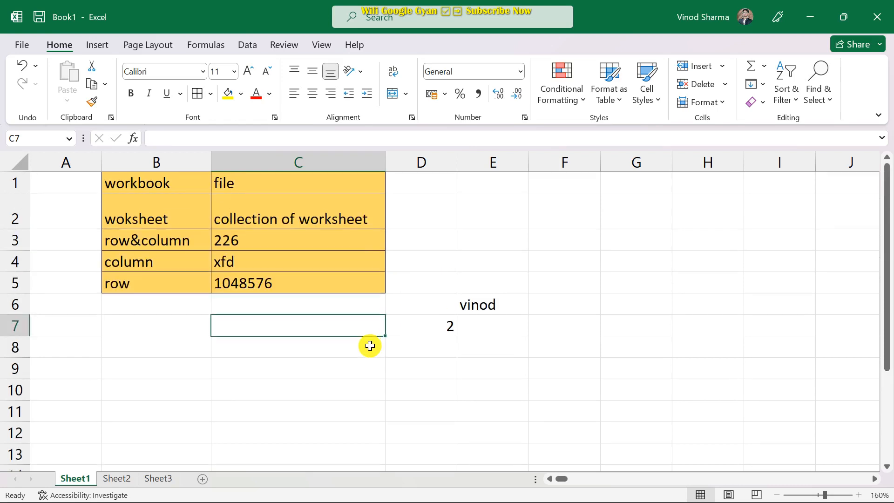
{"action": "left_click_drag", "start_coordinate": [430, 279], "coordinate": [494, 326]}
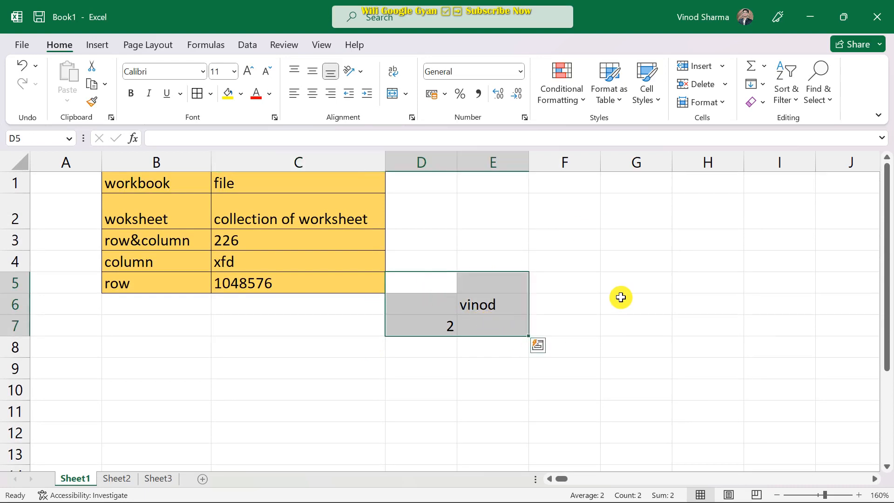
{"action": "scroll", "coordinate": [222, 407], "scroll_direction": "down", "scroll_amount": 2}
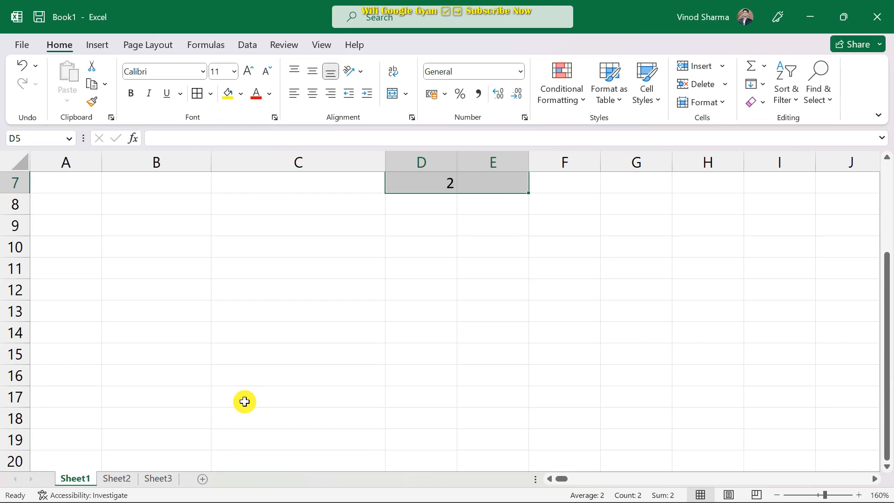
{"action": "scroll", "coordinate": [231, 316], "scroll_direction": "up", "scroll_amount": 1}
{"action": "left_click", "coordinate": [172, 294]}
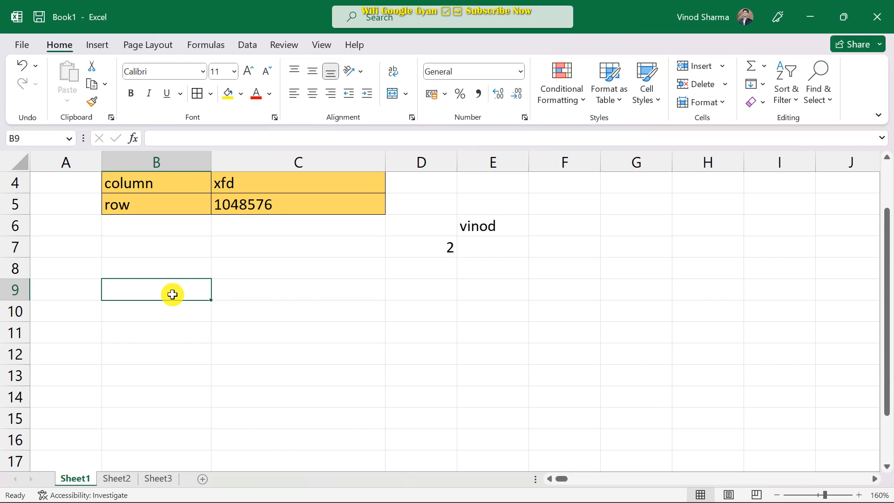
Type the person's name as the title in B9.
{"action": "type", "text": "A"}
{"action": "key", "text": "BackSpace"}
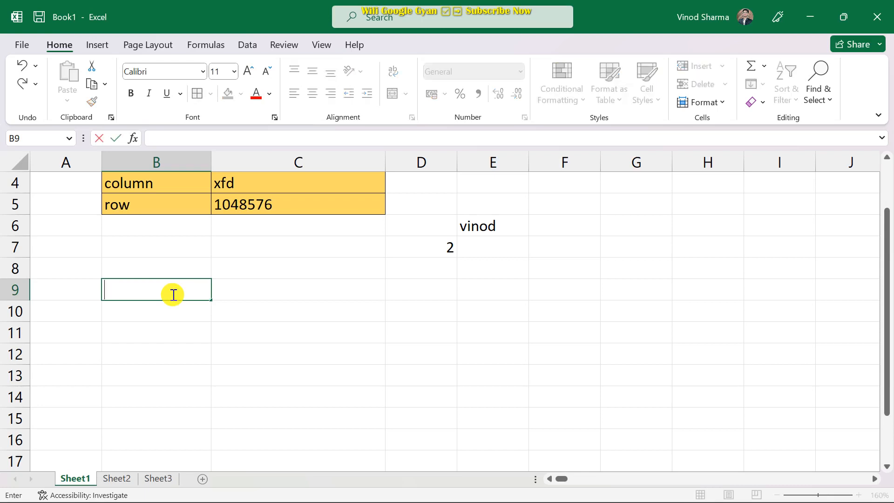
{"action": "type", "text": "u"}
{"action": "key", "text": "BackSpace"}
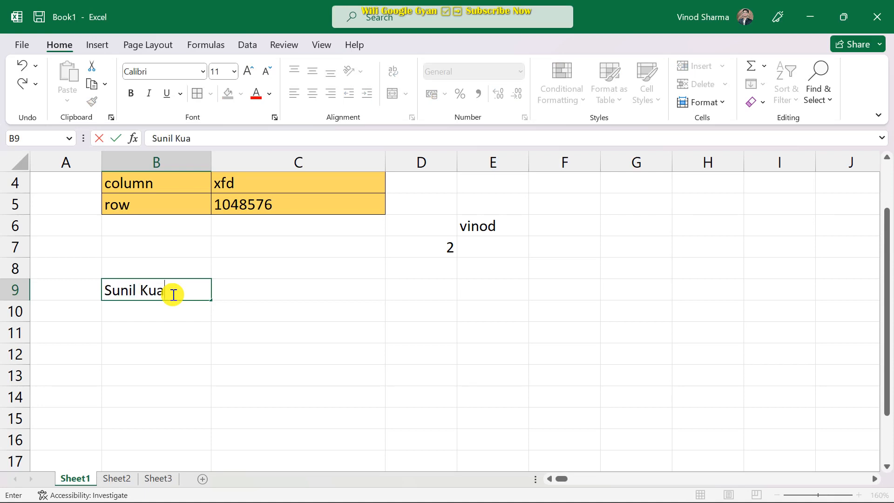
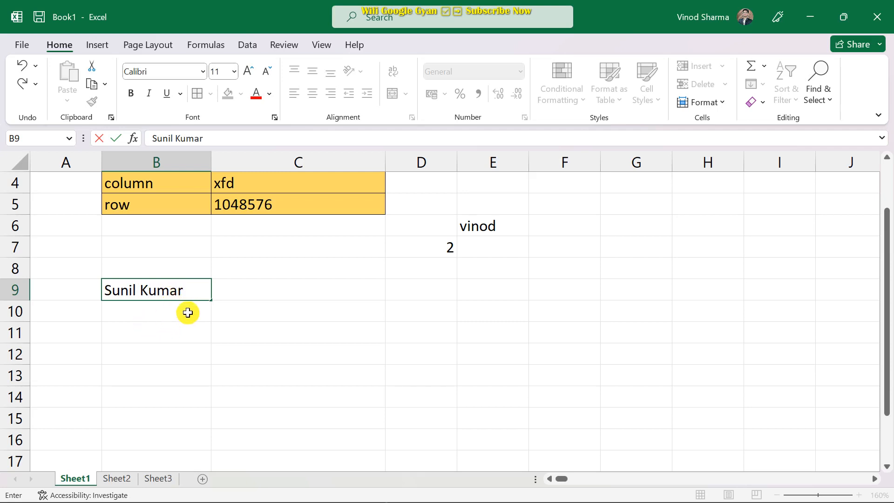
{"action": "left_click", "coordinate": [85, 313]}
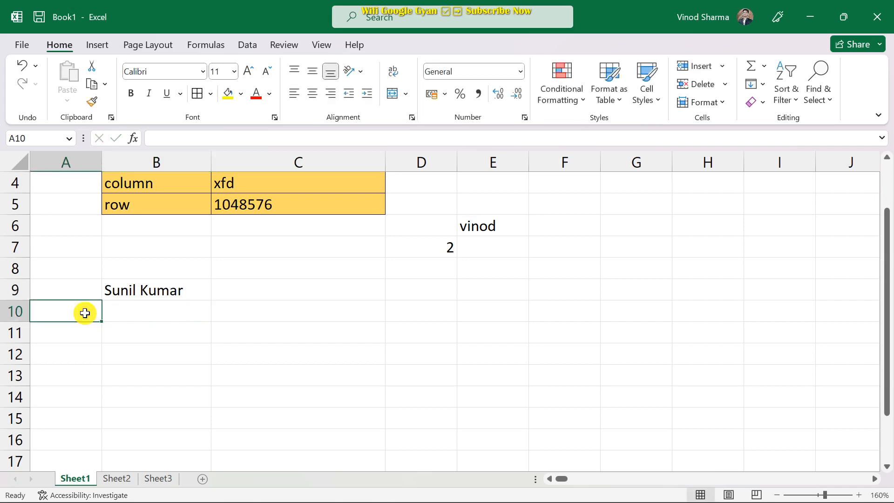
Enter the headers S no, Type and Amunt across B10:D10.
{"action": "left_click", "coordinate": [151, 309]}
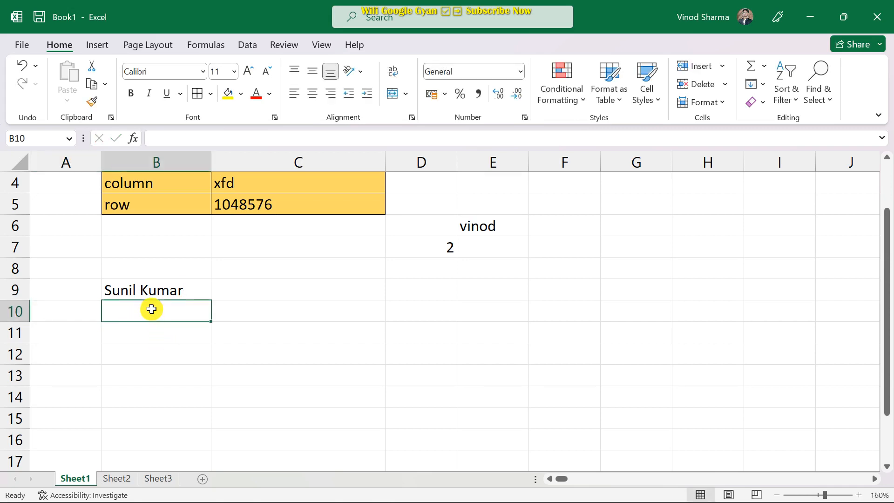
{"action": "type", "text": "bil"}
{"action": "key", "text": "BackSpace"}
{"action": "key", "text": "BackSpace"}
{"action": "key", "text": "BackSpace"}
{"action": "type", "text": "S"}
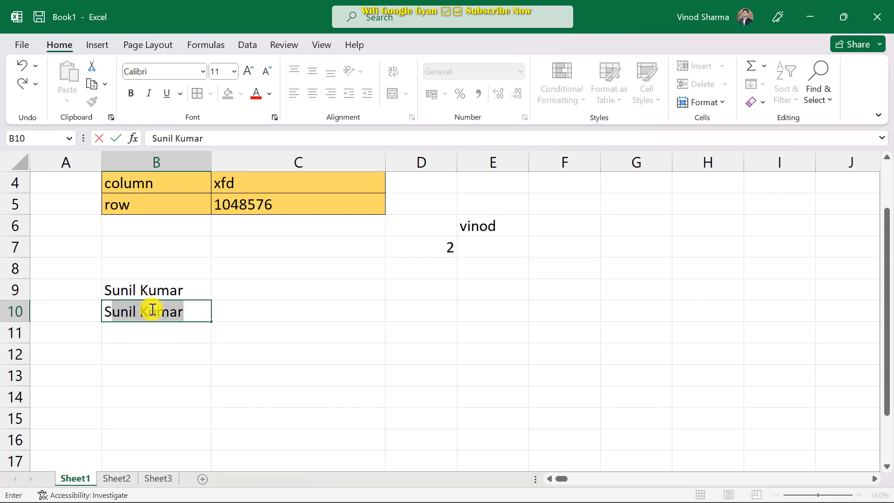
{"action": "type", "text": " no"}
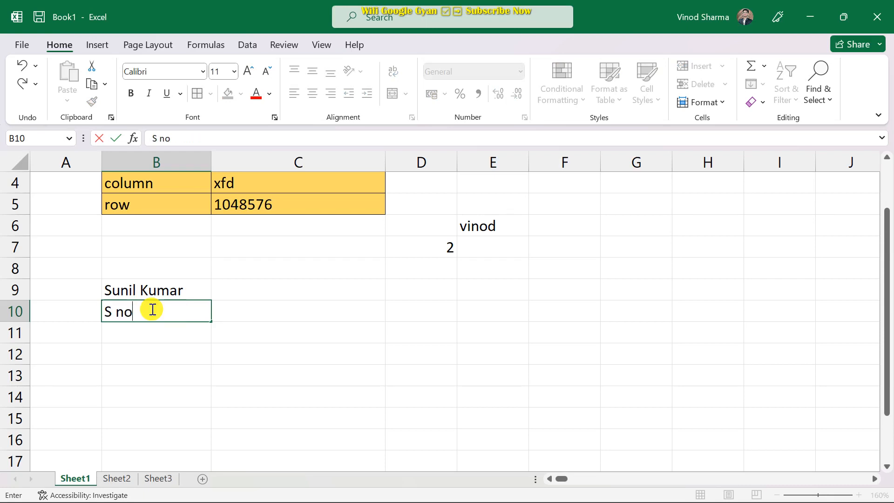
{"action": "key", "text": "Tab"}
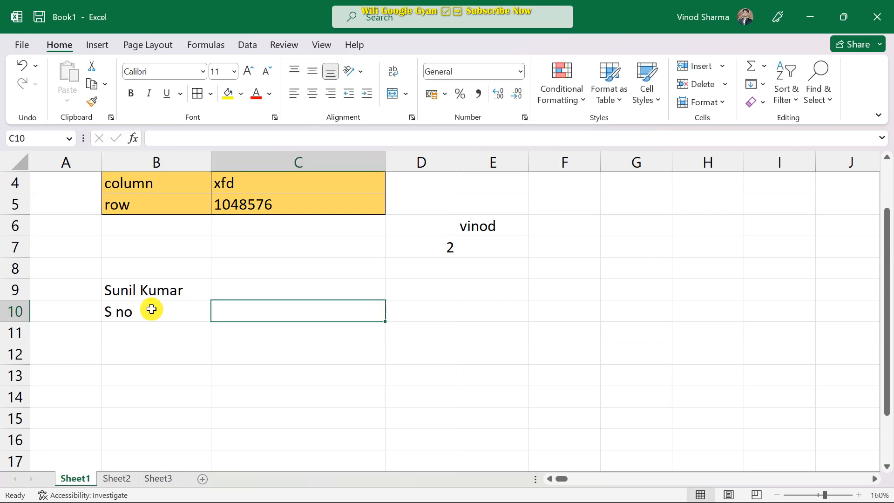
{"action": "type", "text": "Name"}
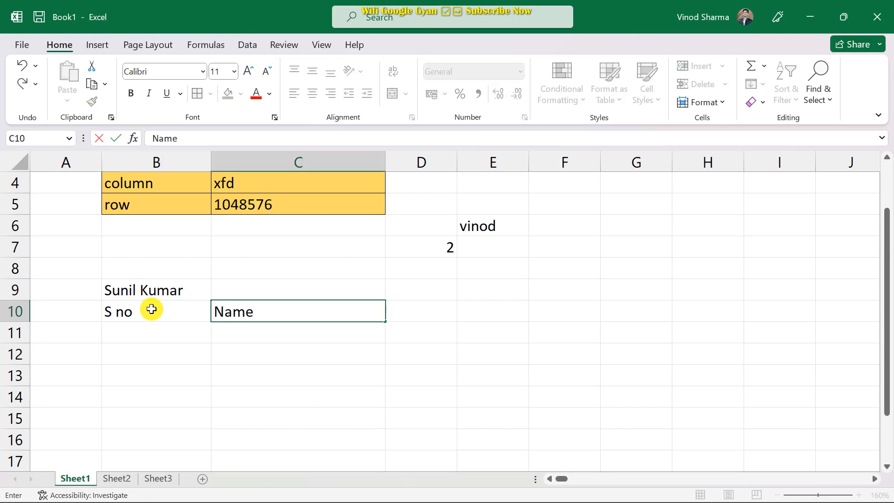
{"action": "key", "text": "BackSpace"}
{"action": "key", "text": "BackSpace"}
{"action": "key", "text": "BackSpace"}
{"action": "key", "text": "BackSpace"}
{"action": "type", "text": "typ"}
{"action": "key", "text": "BackSpace"}
{"action": "key", "text": "BackSpace"}
{"action": "type", "text": "Type"}
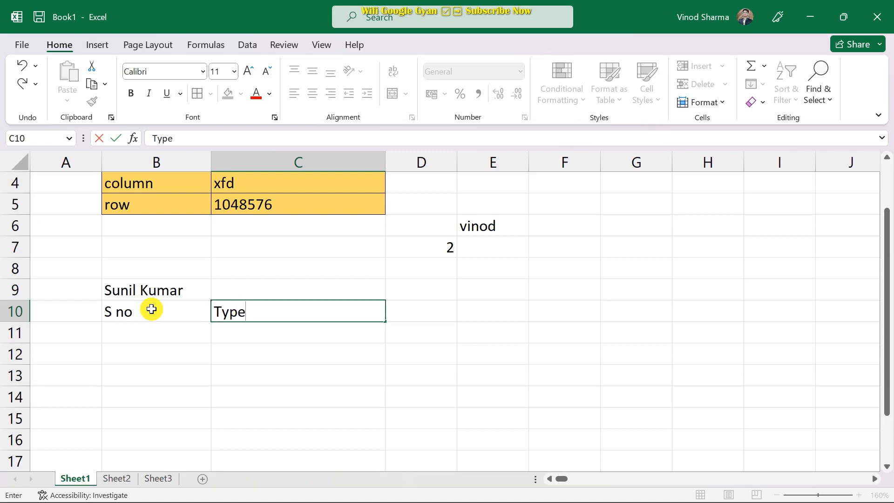
{"action": "key", "text": "Tab"}
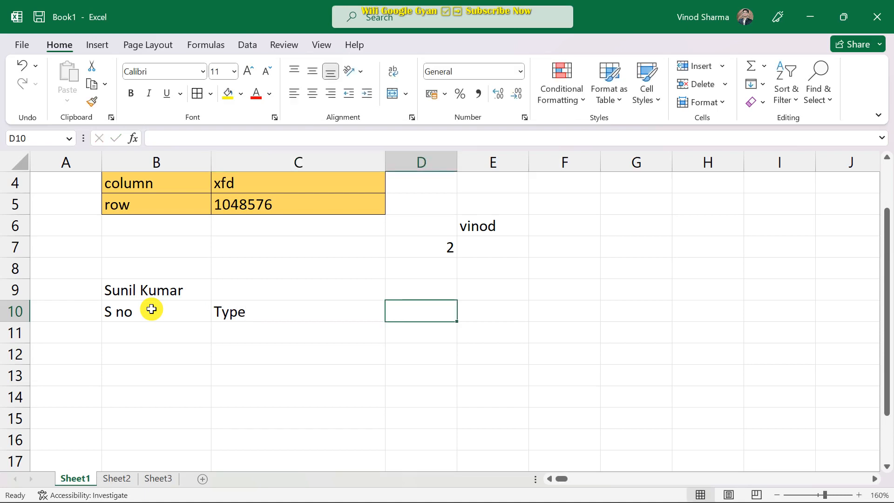
{"action": "type", "text": "Amunt"}
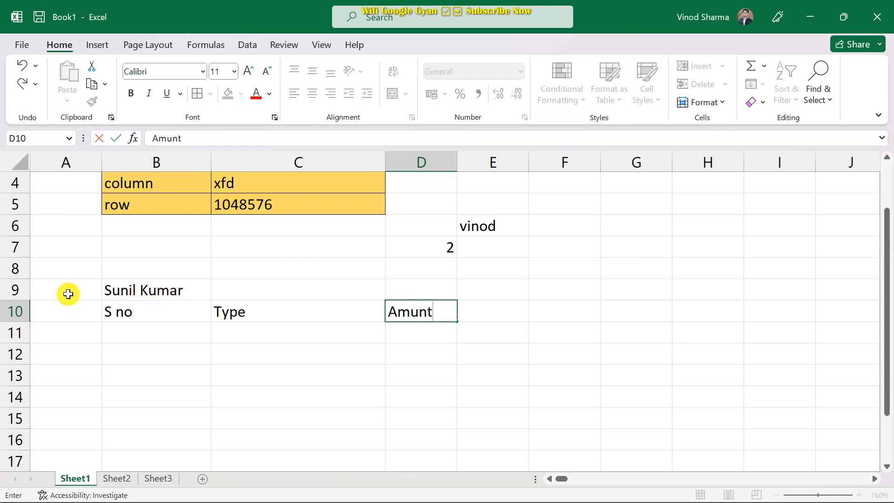
Select B9:D9, browse the Data, Formulas, View, Page Layout and Insert tabs, then undo once.
{"action": "left_click_drag", "start_coordinate": [127, 291], "coordinate": [401, 295]}
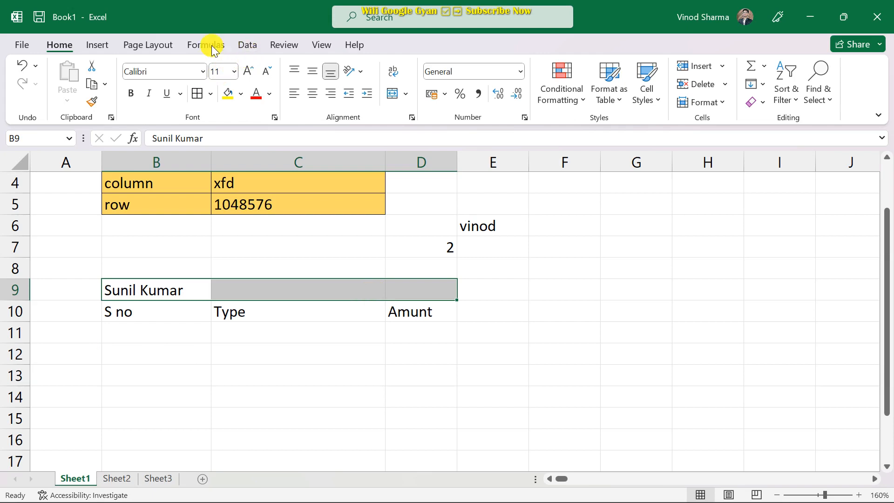
{"action": "left_click", "coordinate": [247, 46]}
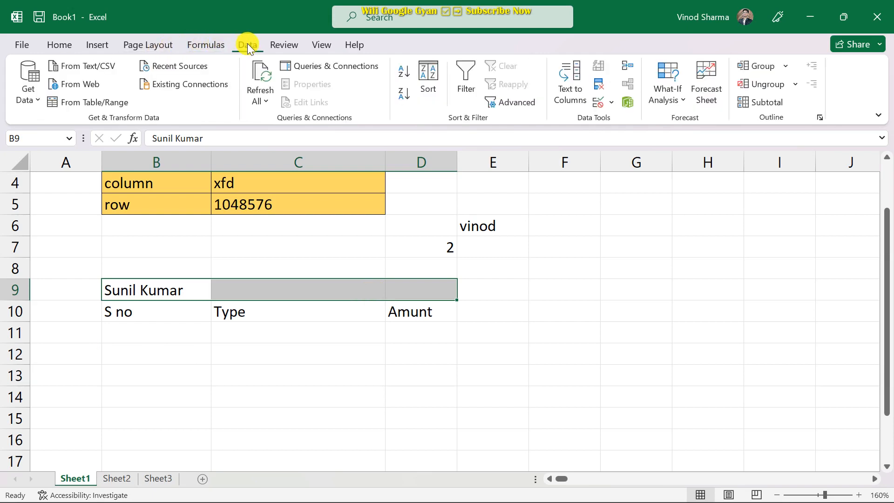
{"action": "left_click", "coordinate": [205, 45]}
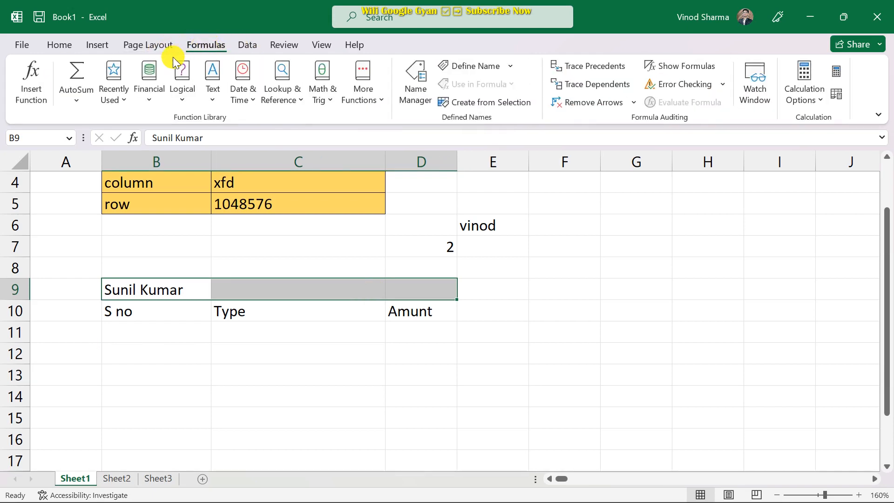
{"action": "left_click", "coordinate": [321, 45]}
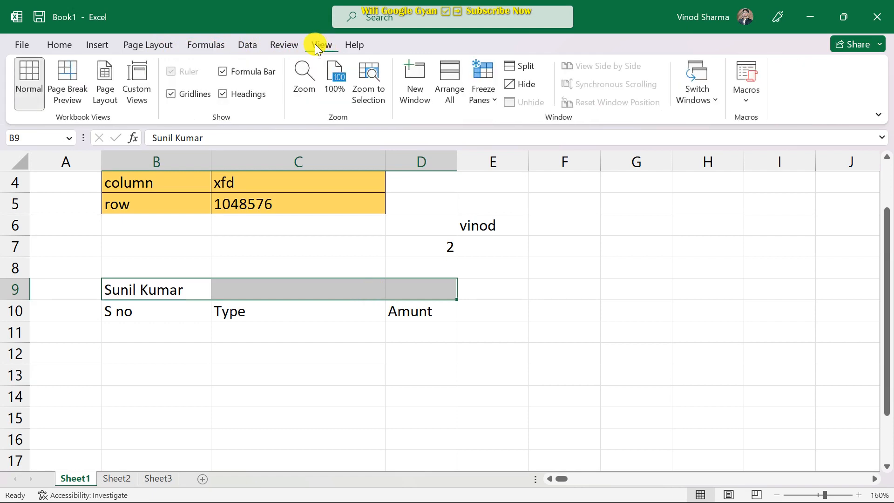
{"action": "left_click", "coordinate": [138, 48]}
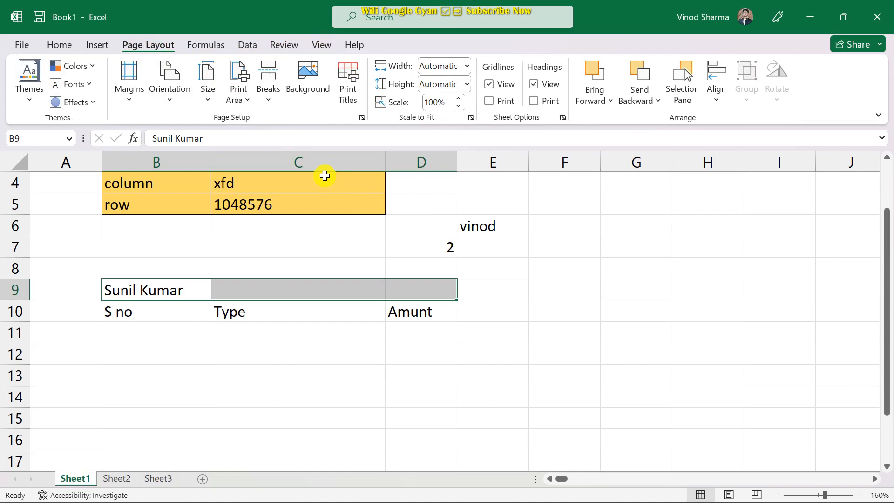
{"action": "left_click", "coordinate": [99, 47]}
{"action": "left_click", "coordinate": [61, 47]}
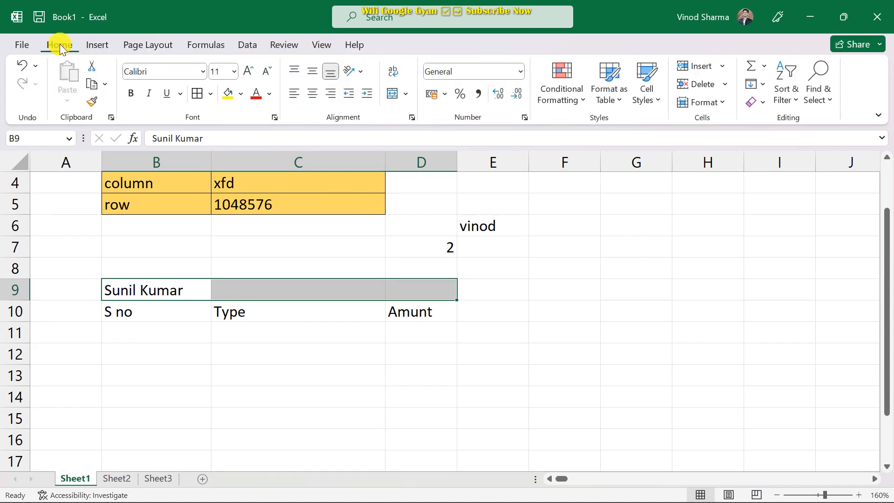
{"action": "key", "text": "ctrl+z"}
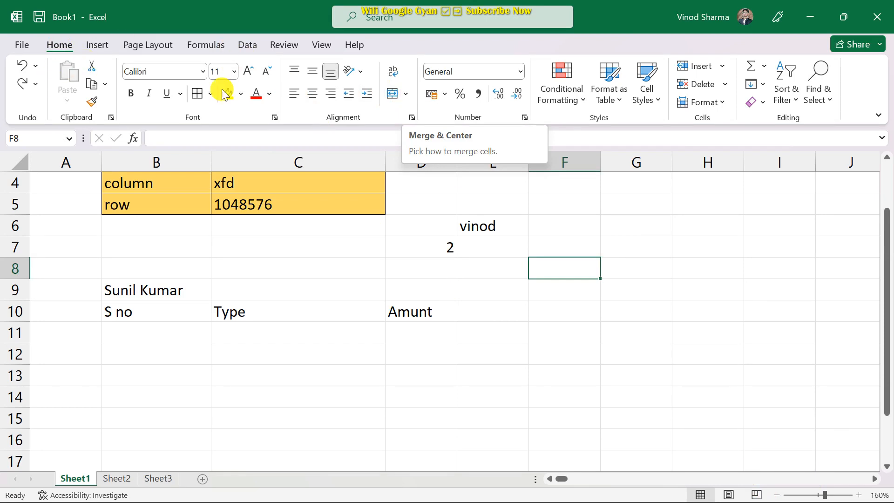
Merge and centre B9:D9 as a bold name title above the headers.
{"action": "left_click", "coordinate": [406, 95]}
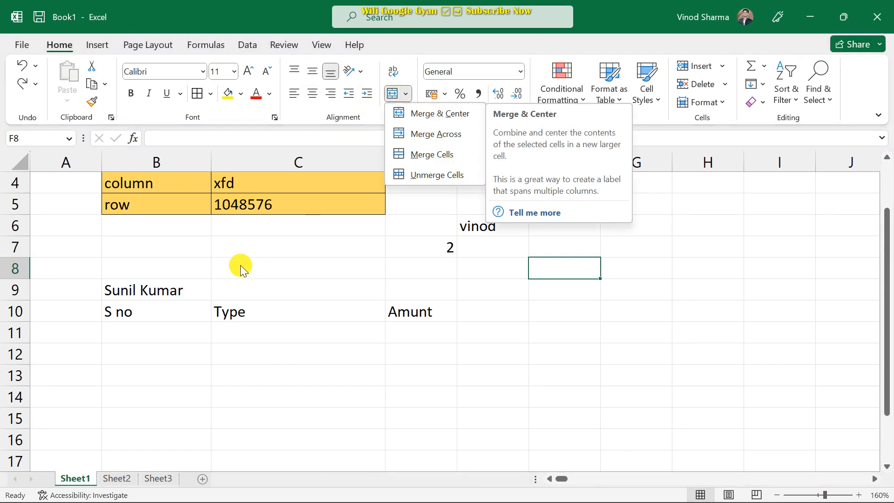
{"action": "left_click_drag", "start_coordinate": [167, 289], "coordinate": [417, 289]}
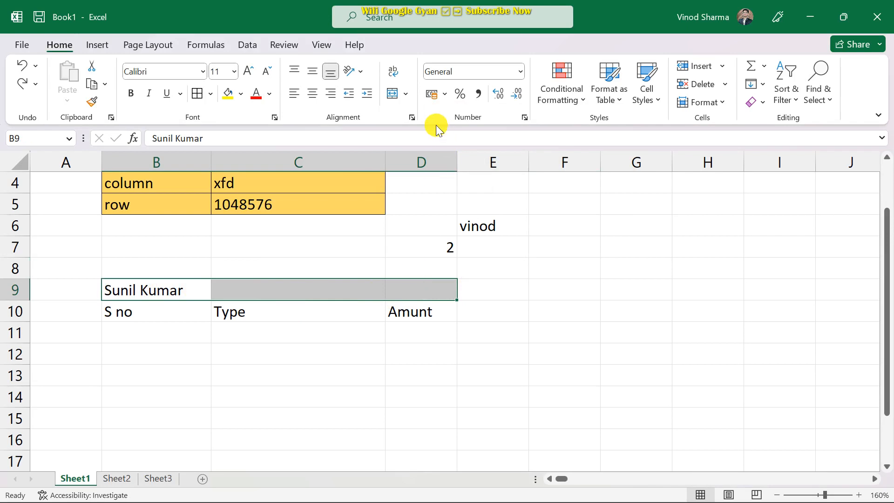
{"action": "left_click", "coordinate": [405, 96]}
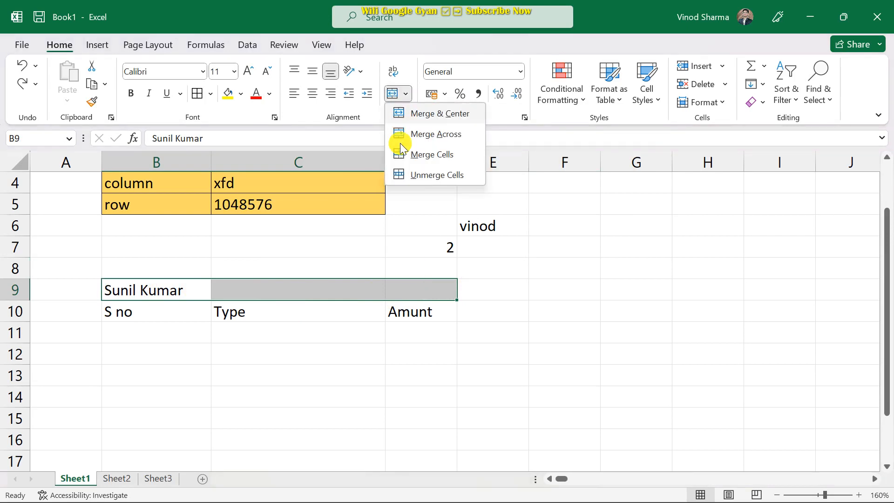
{"action": "left_click", "coordinate": [441, 113]}
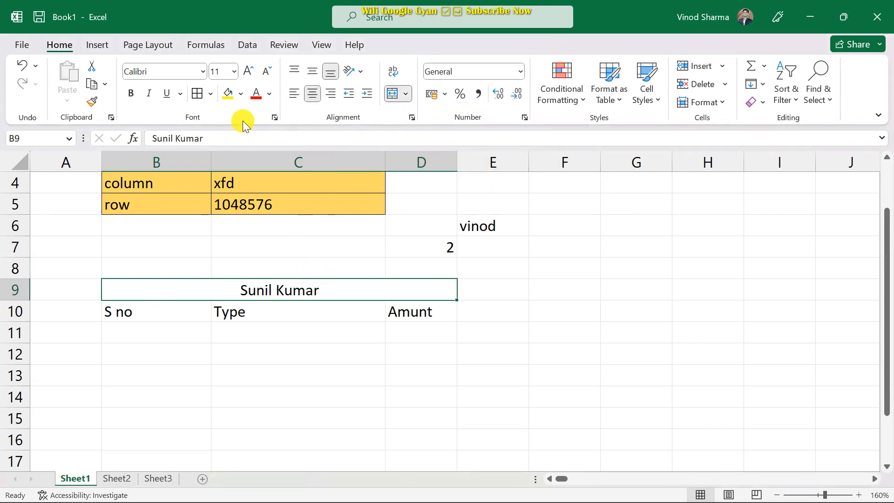
{"action": "left_click", "coordinate": [132, 97]}
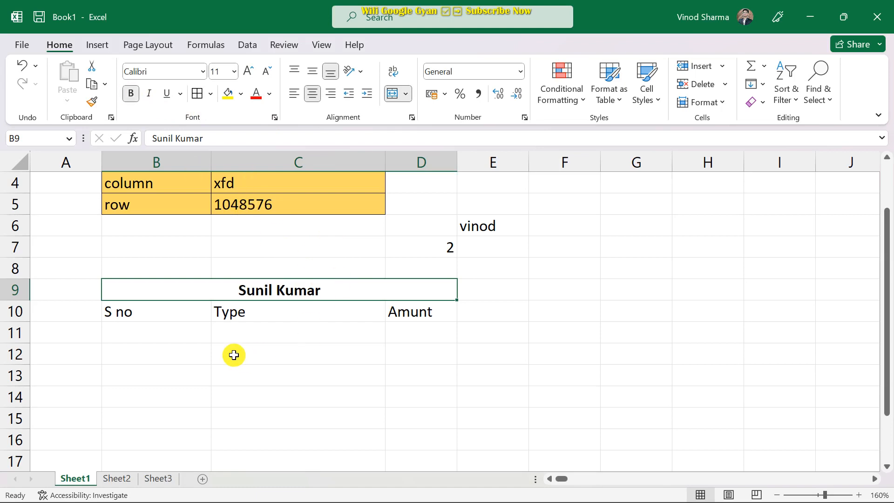
{"action": "left_click", "coordinate": [149, 336]}
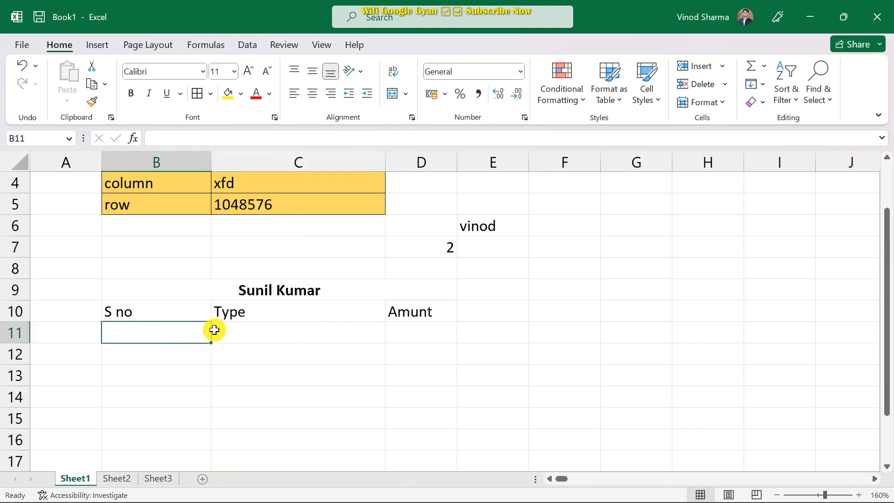
Enter 1 and 2 in B11:B12 and fill the series down to 6 in B16.
{"action": "type", "text": "1"}
{"action": "key", "text": "Return"}
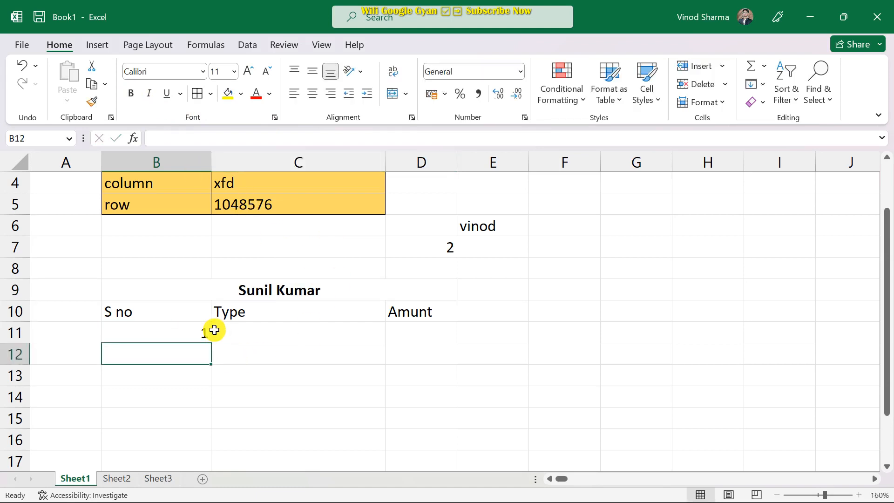
{"action": "type", "text": "2"}
{"action": "key", "text": "Return"}
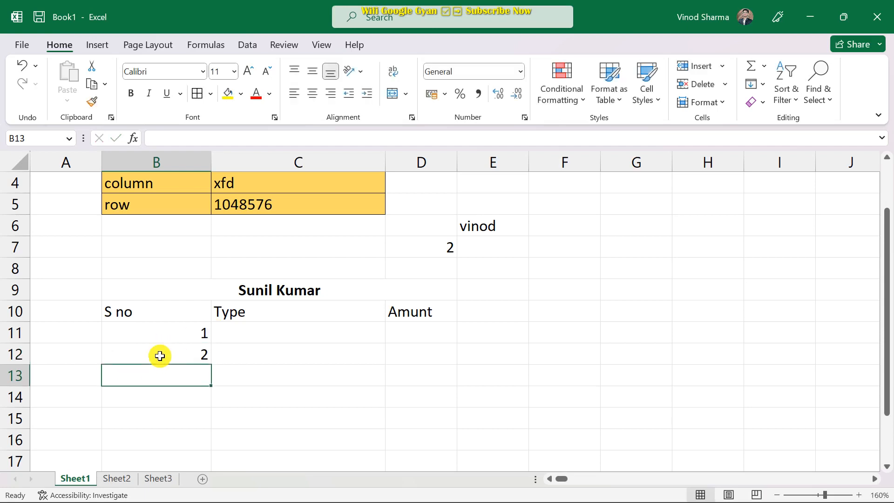
{"action": "left_click", "coordinate": [167, 336]}
{"action": "left_click_drag", "start_coordinate": [167, 336], "coordinate": [170, 345]}
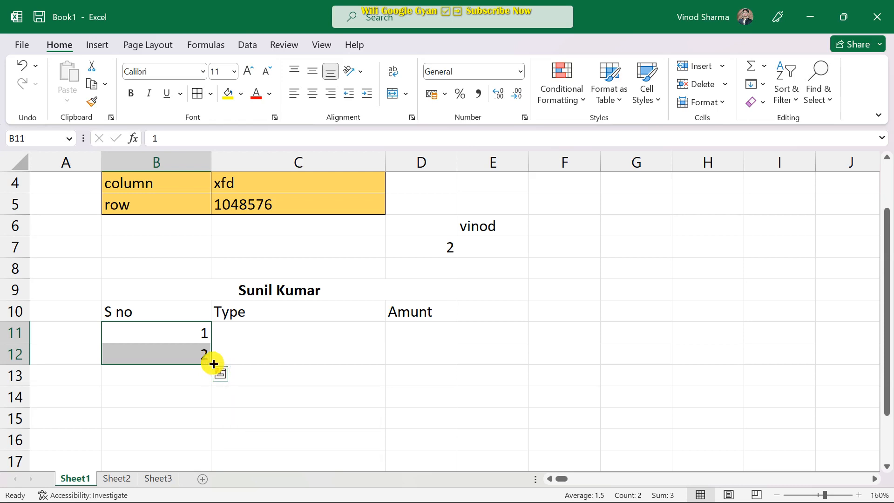
{"action": "left_click_drag", "start_coordinate": [211, 364], "coordinate": [187, 421]}
{"action": "scroll", "coordinate": [184, 397], "scroll_direction": "down", "scroll_amount": 2}
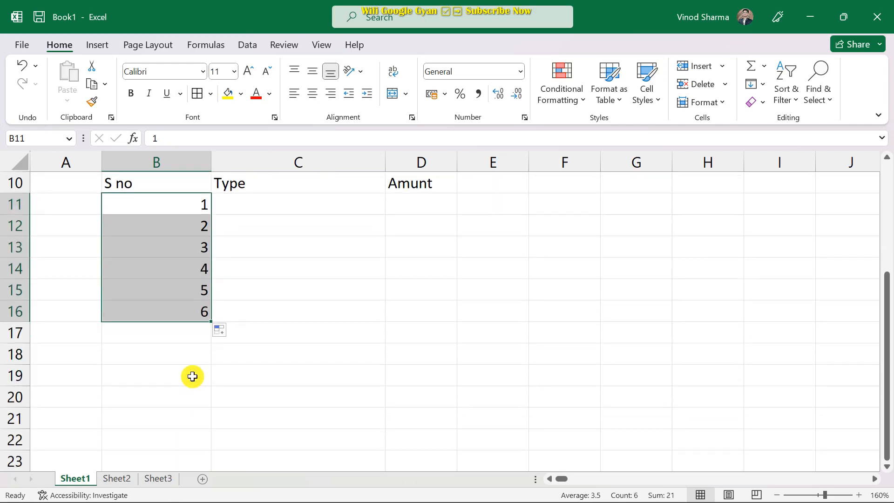
{"action": "scroll", "coordinate": [191, 375], "scroll_direction": "up", "scroll_amount": 1}
{"action": "scroll", "coordinate": [194, 353], "scroll_direction": "up", "scroll_amount": 1}
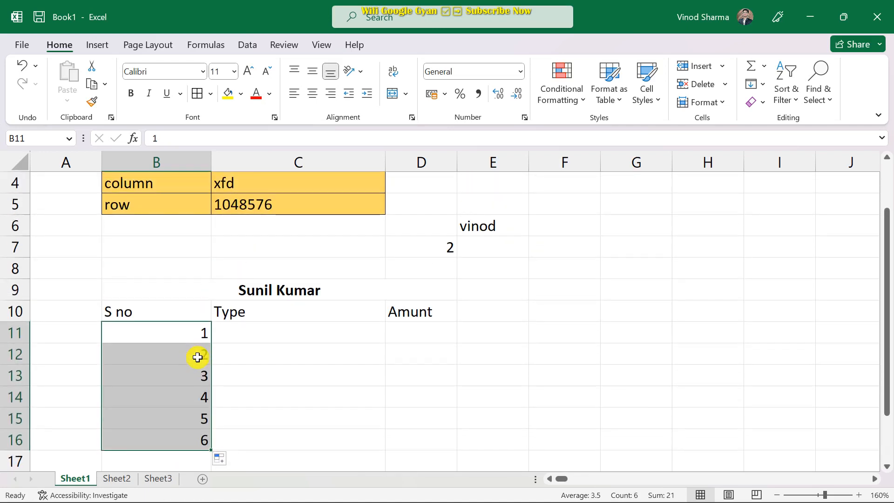
{"action": "scroll", "coordinate": [198, 373], "scroll_direction": "up", "scroll_amount": 1}
{"action": "scroll", "coordinate": [197, 394], "scroll_direction": "down", "scroll_amount": 1}
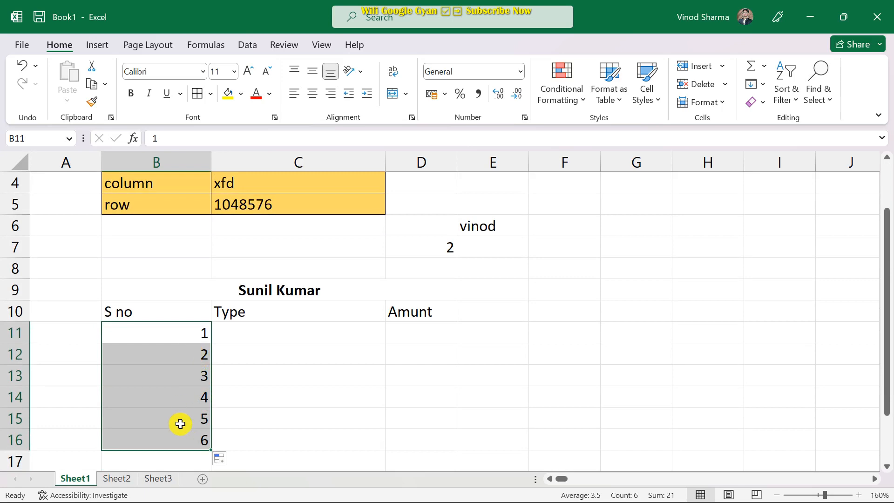
Centre the numbers 1–6 and the S no heading, and narrow column B.
{"action": "left_click", "coordinate": [312, 95]}
{"action": "left_click", "coordinate": [126, 310]}
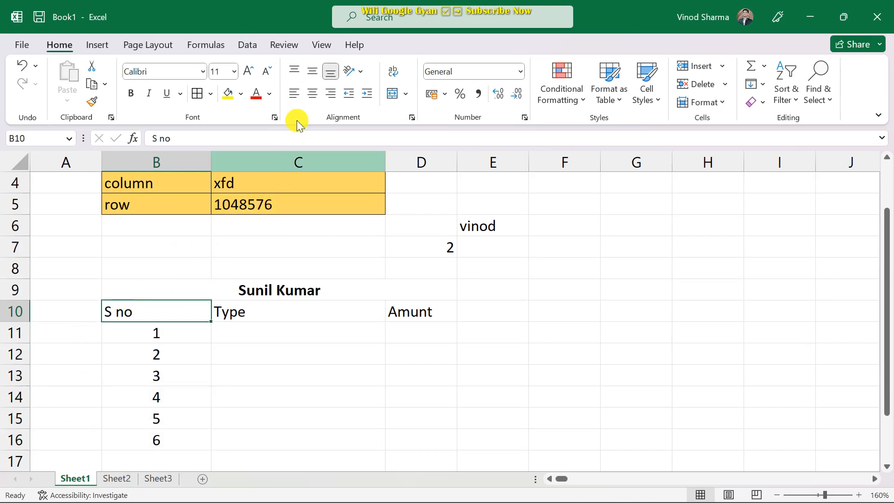
{"action": "left_click", "coordinate": [316, 97]}
{"action": "left_click_drag", "start_coordinate": [211, 161], "coordinate": [170, 170]}
Enter Rent, Electric bill, water and mobile recharge in C11:C14.
{"action": "left_click", "coordinate": [231, 334]}
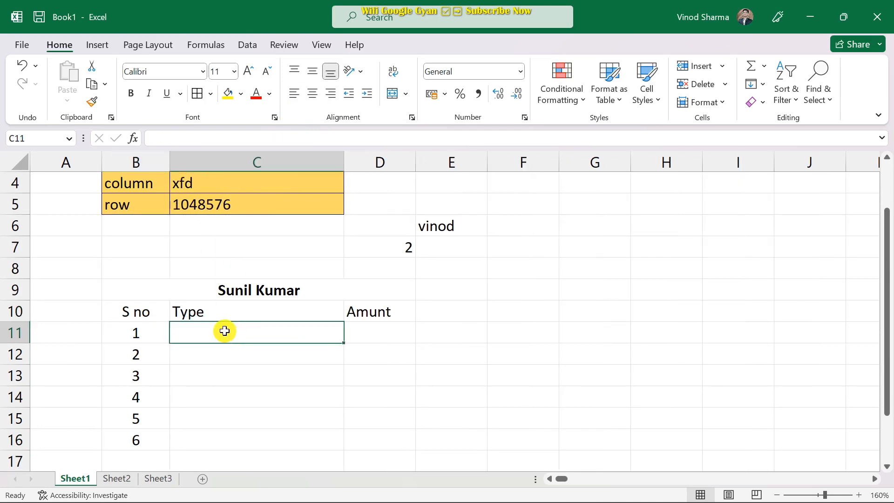
{"action": "type", "text": "Rent"}
{"action": "key", "text": "Tab"}
{"action": "key", "text": "Down"}
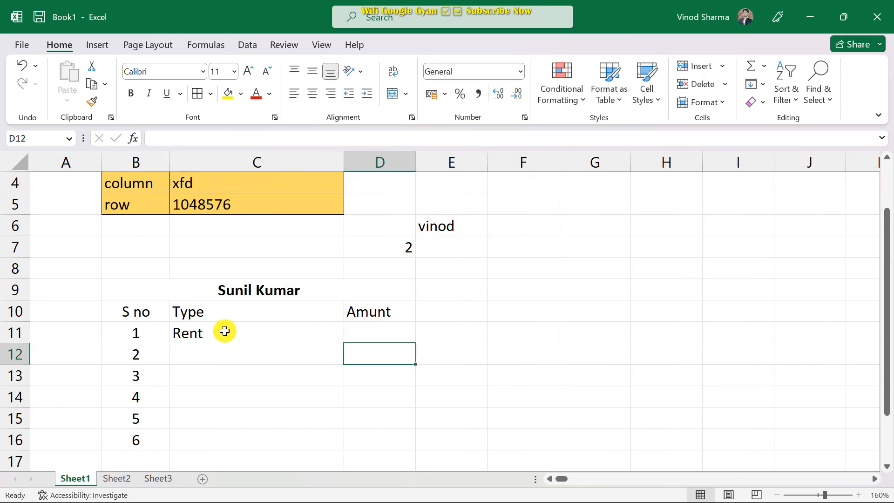
{"action": "key", "text": "Left"}
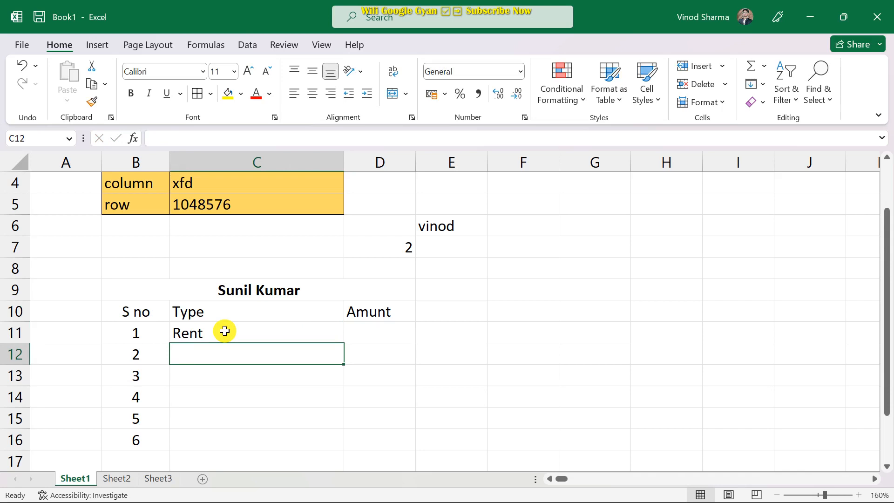
{"action": "type", "text": "El"}
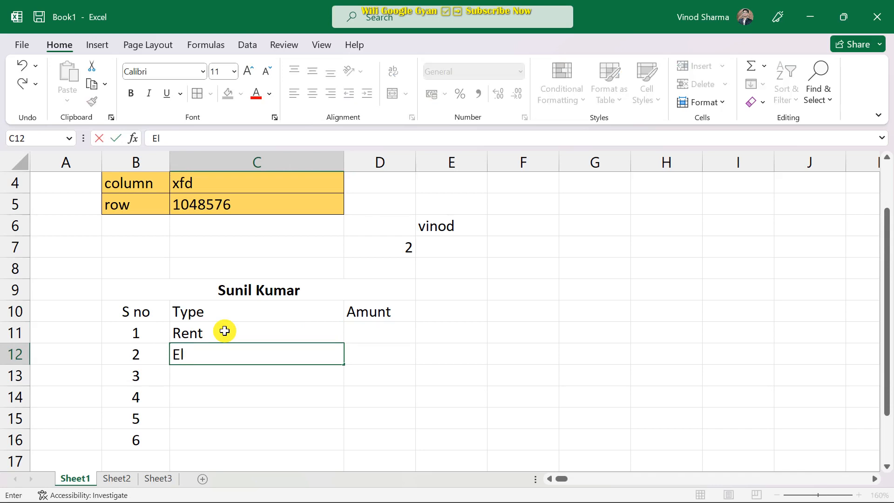
{"action": "type", "text": "ectric bill"}
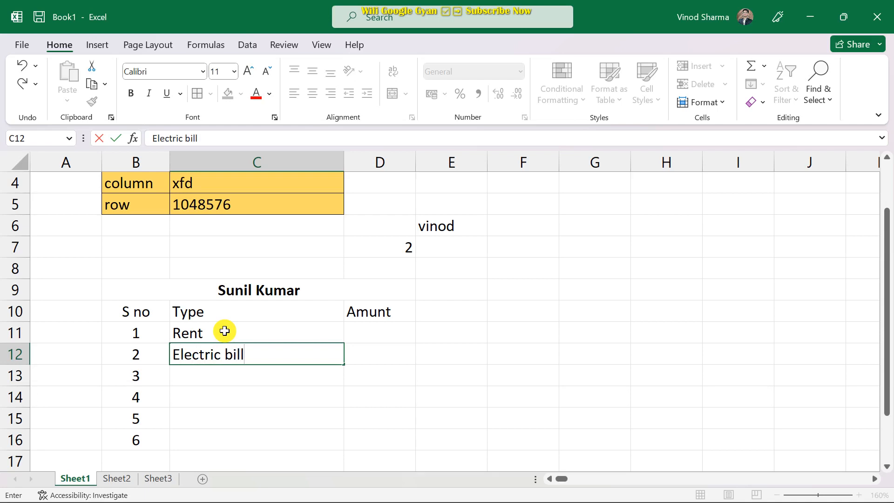
{"action": "key", "text": "Return"}
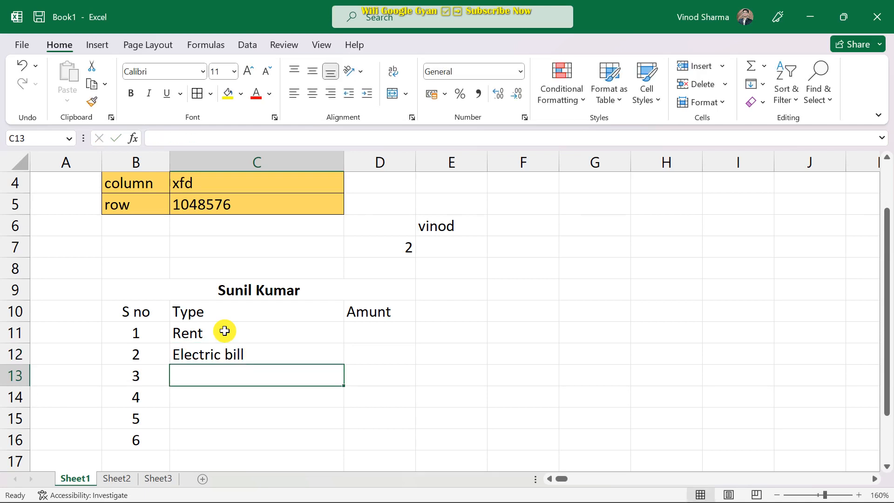
{"action": "type", "text": "water"}
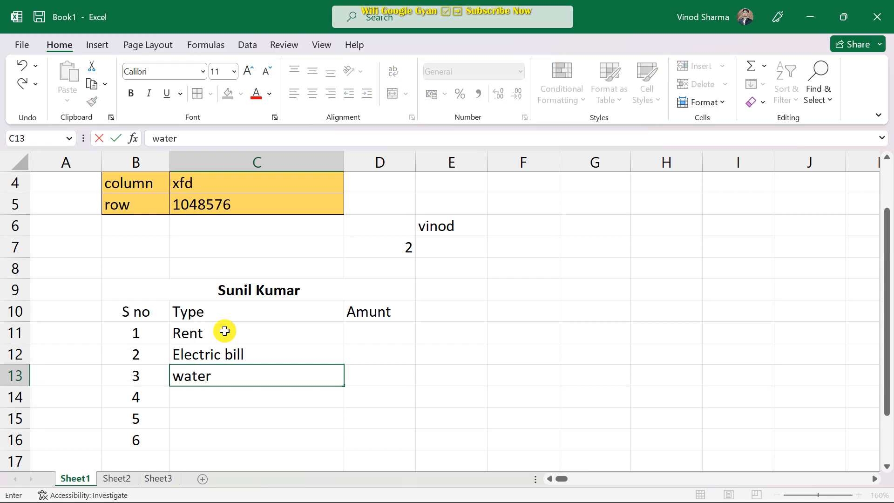
{"action": "key", "text": "Return"}
{"action": "type", "text": "mobi"}
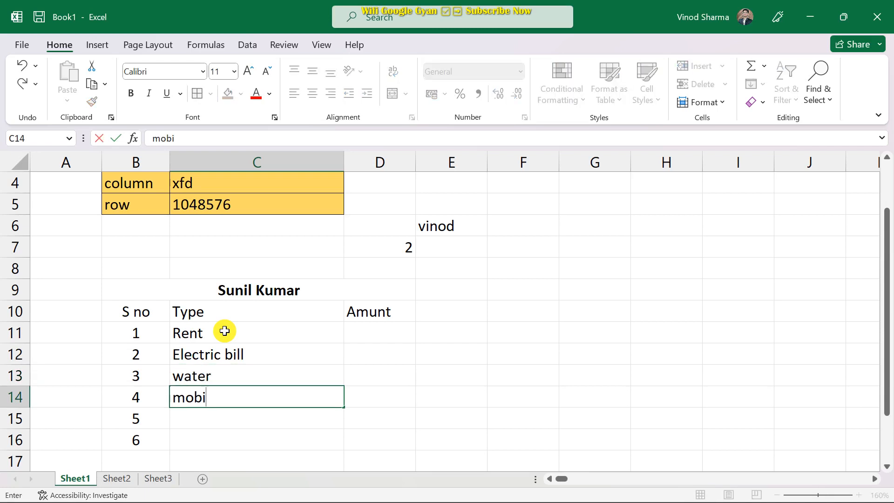
{"action": "type", "text": "le recharge"}
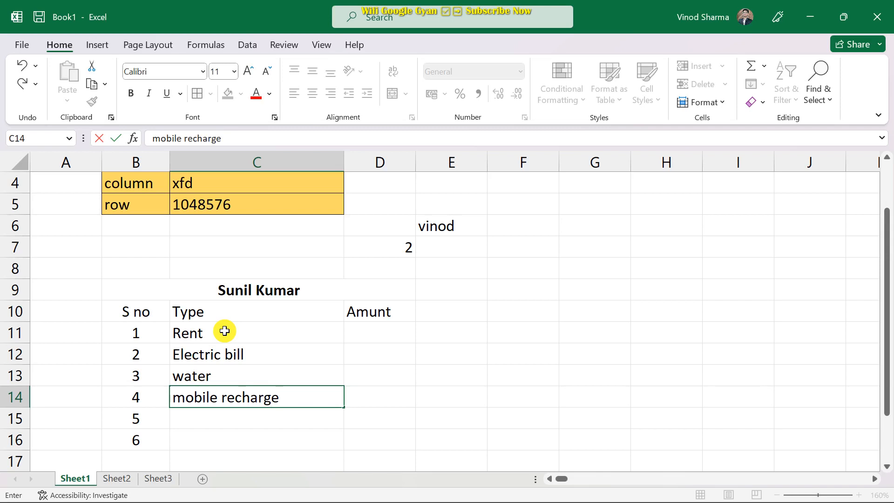
{"action": "key", "text": "Return"}
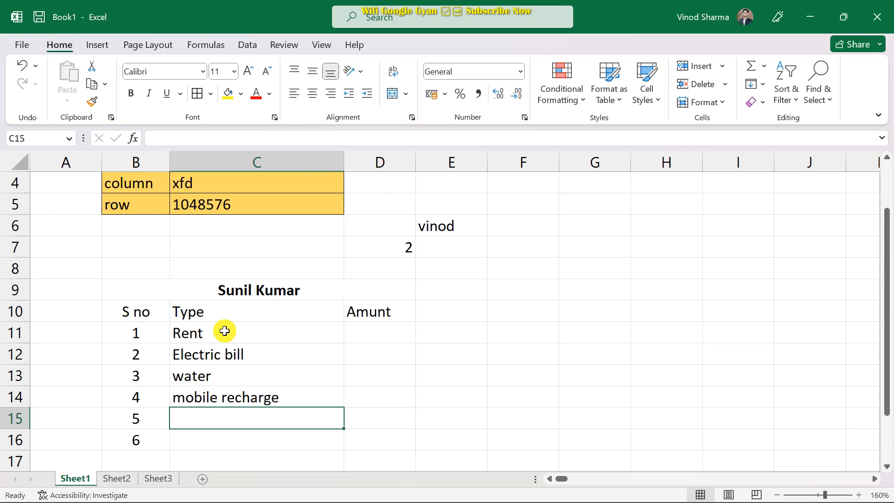
Add expense in C15 and other in C16.
{"action": "type", "text": "expenser"}
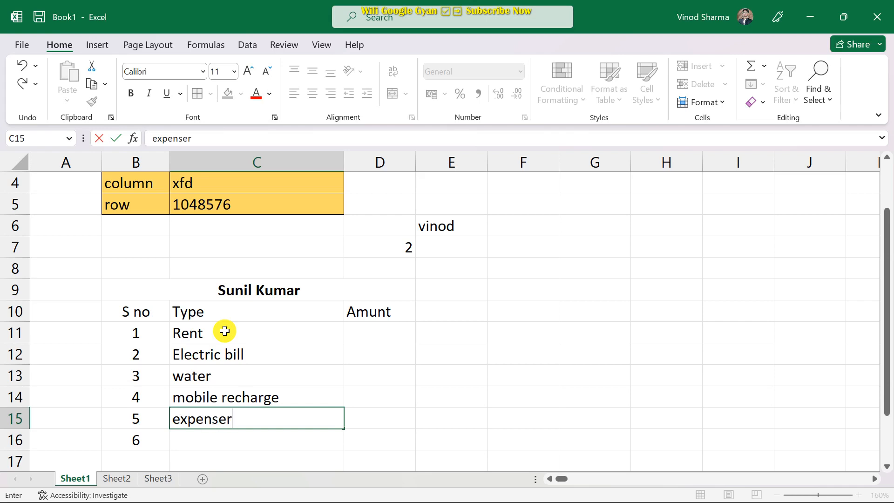
{"action": "key", "text": "Return"}
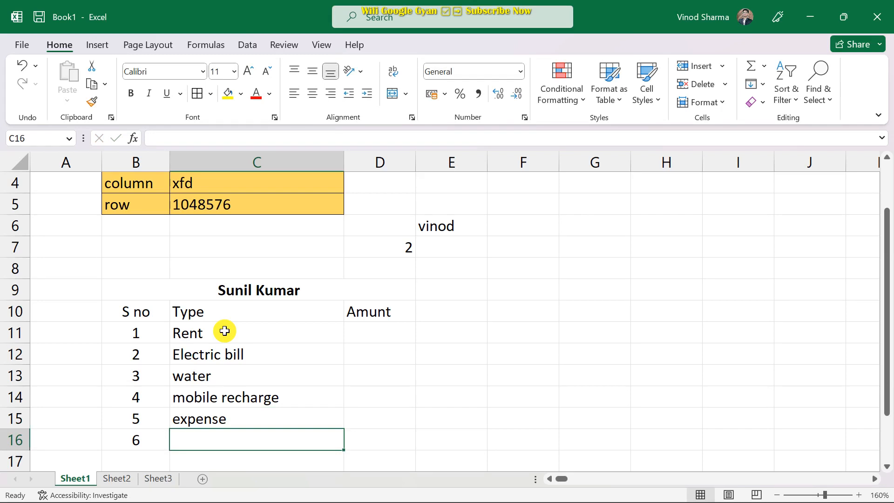
{"action": "type", "text": "other"}
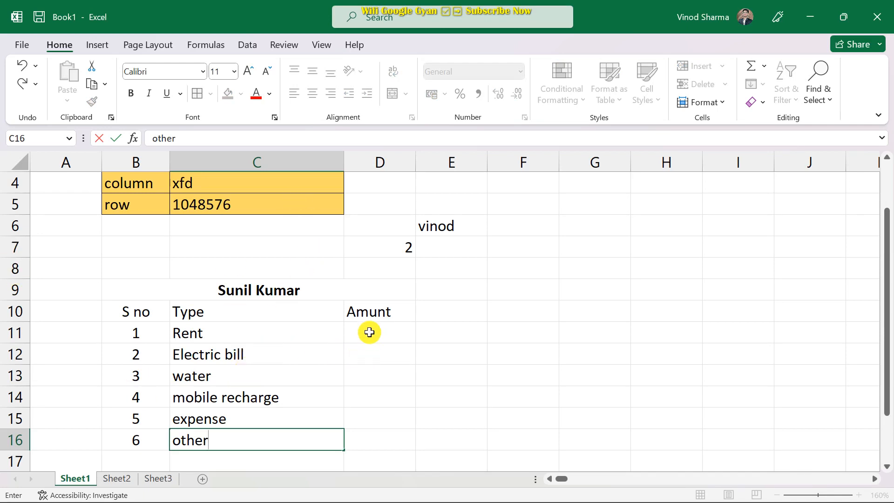
Correct the D10 heading to Amount and enter 5000 as the Rent amount.
{"action": "left_click", "coordinate": [367, 312]}
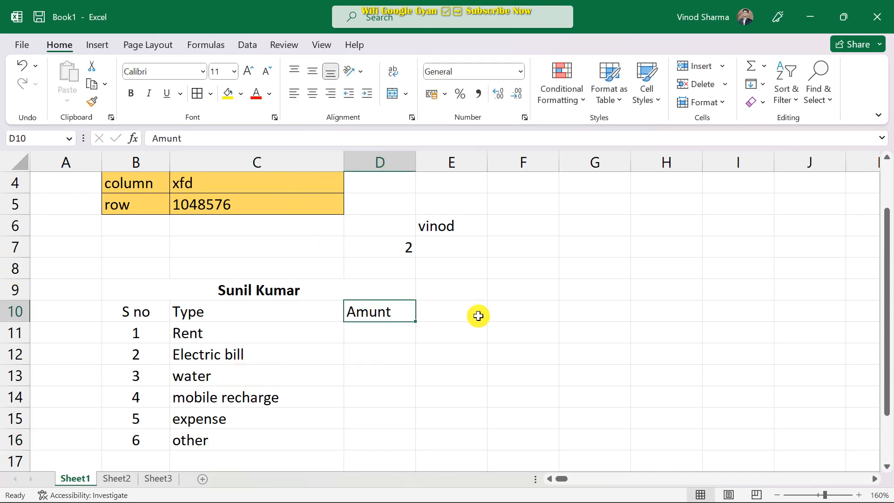
{"action": "type", "text": "Amount"}
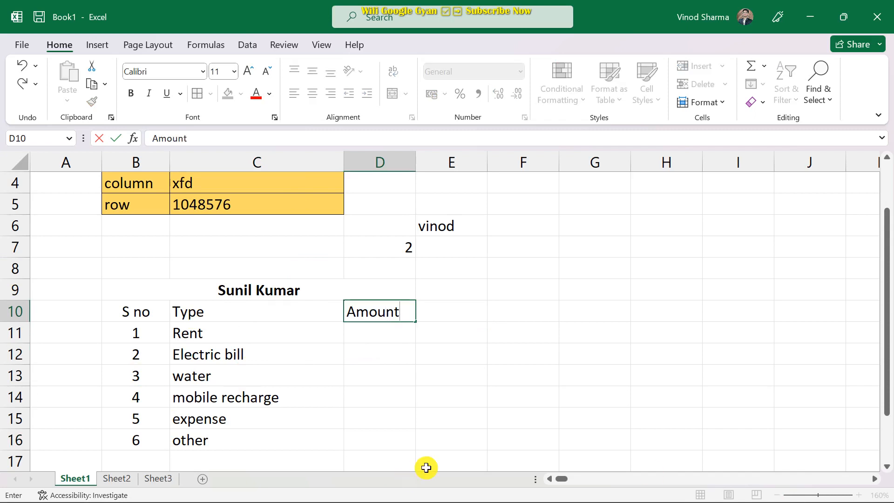
{"action": "left_click", "coordinate": [366, 331]}
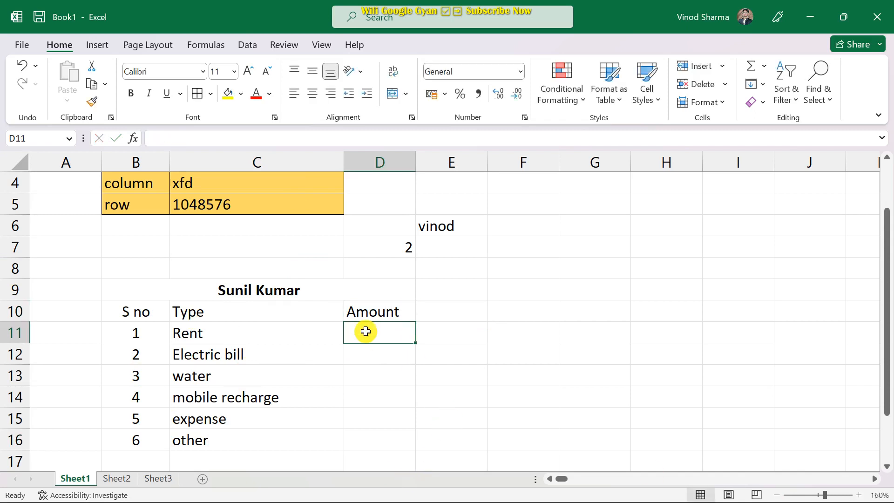
{"action": "type", "text": "5000"}
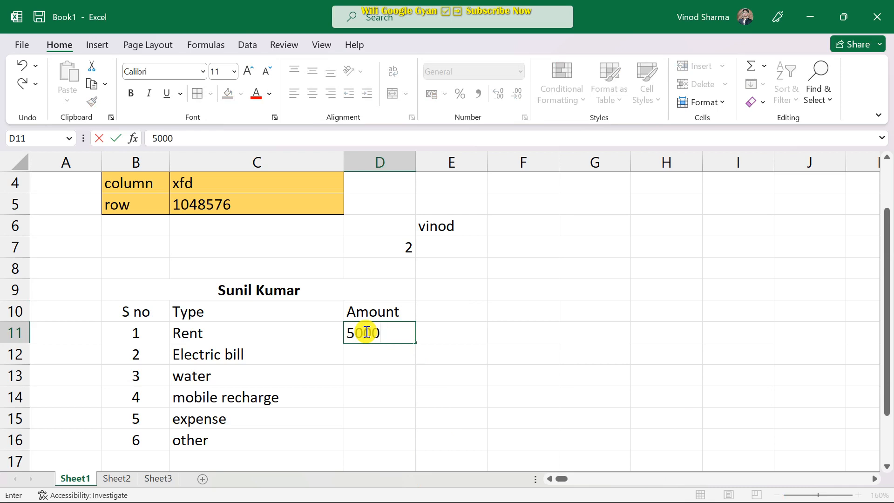
{"action": "key", "text": "Return"}
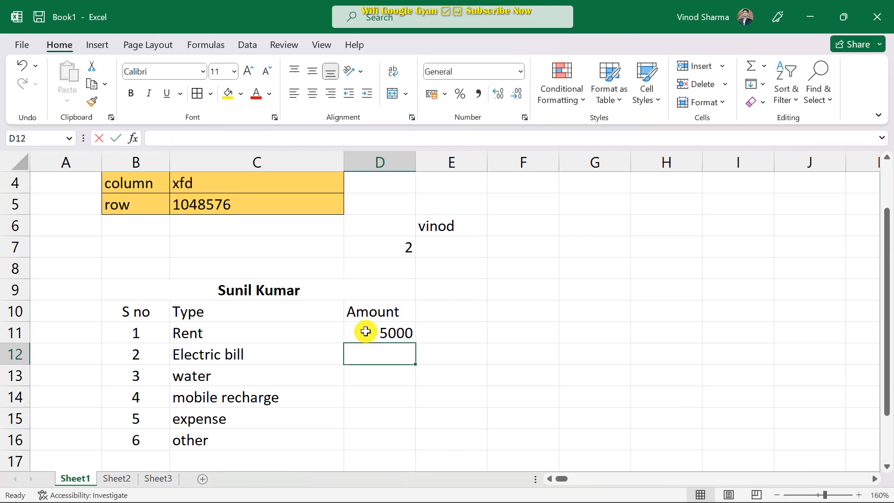
Enter 450, 350, 799, 1000 and 1000 as the remaining amounts in D12:D16.
{"action": "type", "text": "450"}
{"action": "key", "text": "Return"}
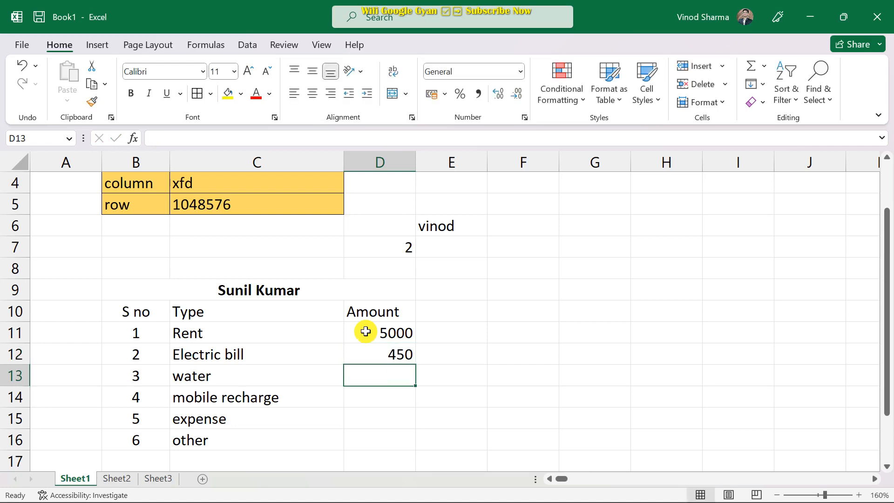
{"action": "type", "text": "350"}
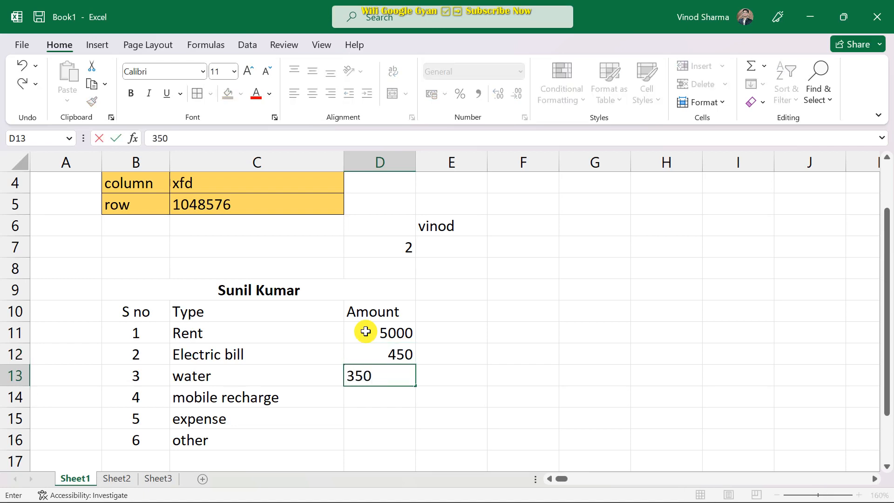
{"action": "key", "text": "Return"}
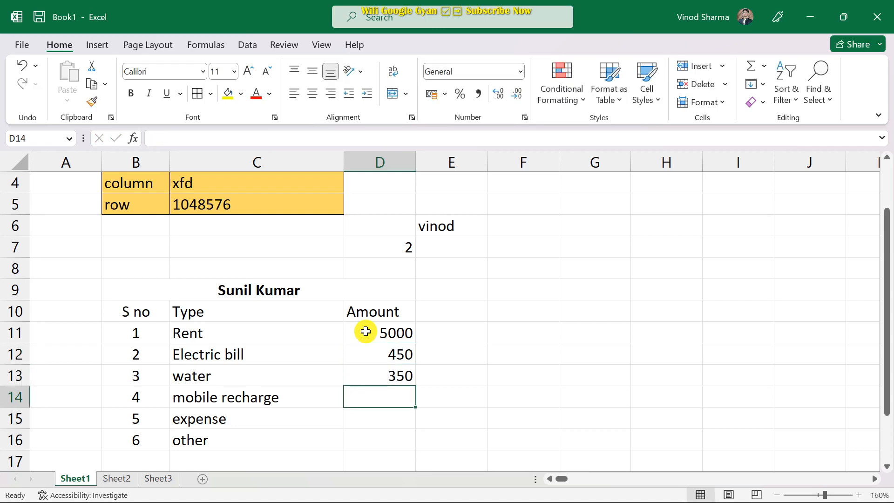
{"action": "type", "text": "799"}
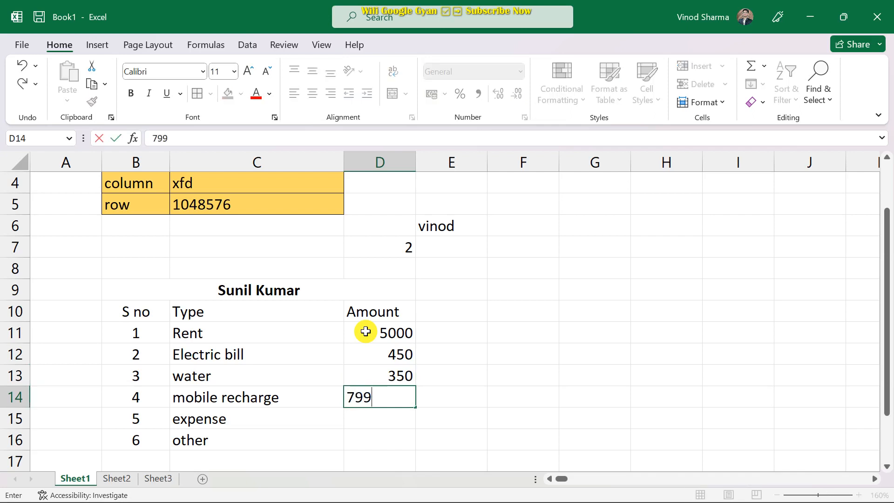
{"action": "key", "text": "Return"}
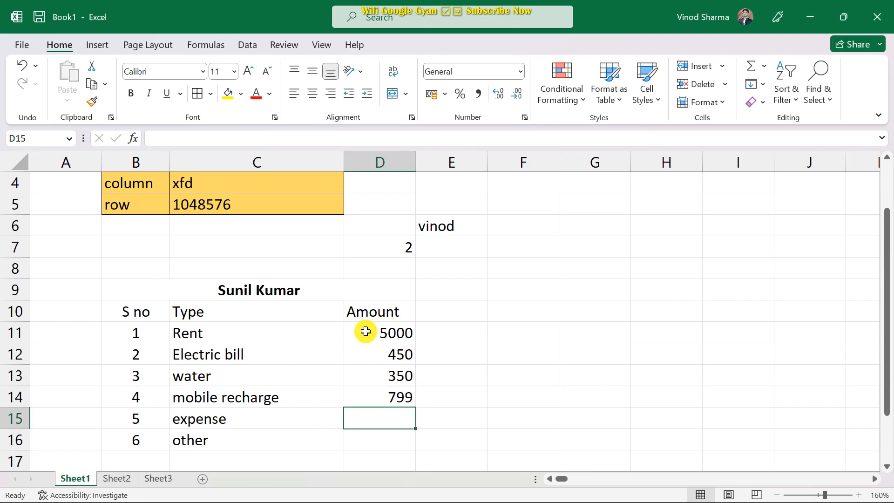
{"action": "type", "text": "1000"}
{"action": "key", "text": "Return"}
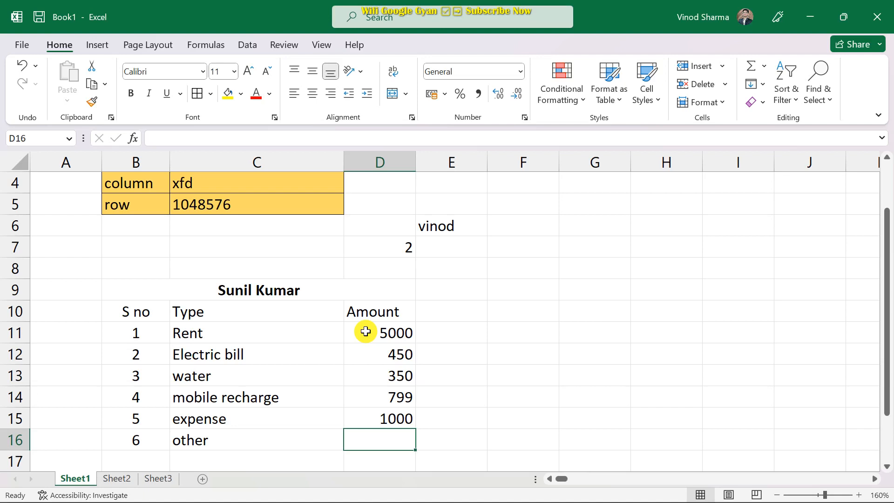
{"action": "type", "text": "10000"}
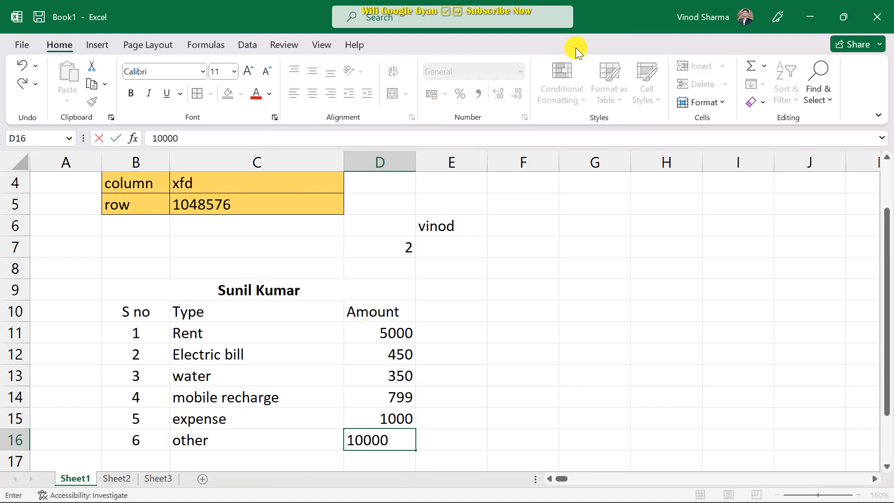
{"action": "key", "text": "BackSpace"}
{"action": "scroll", "coordinate": [443, 40], "scroll_direction": "down", "scroll_amount": 2}
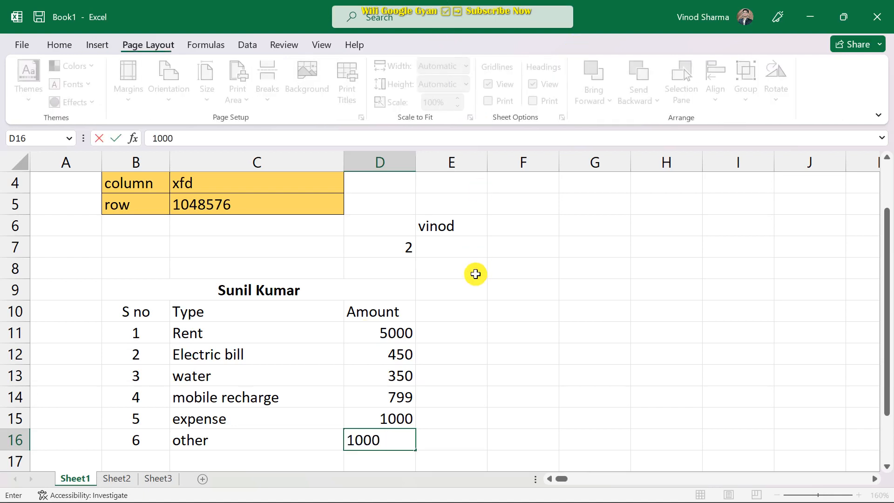
{"action": "scroll", "coordinate": [519, 337], "scroll_direction": "down", "scroll_amount": 1}
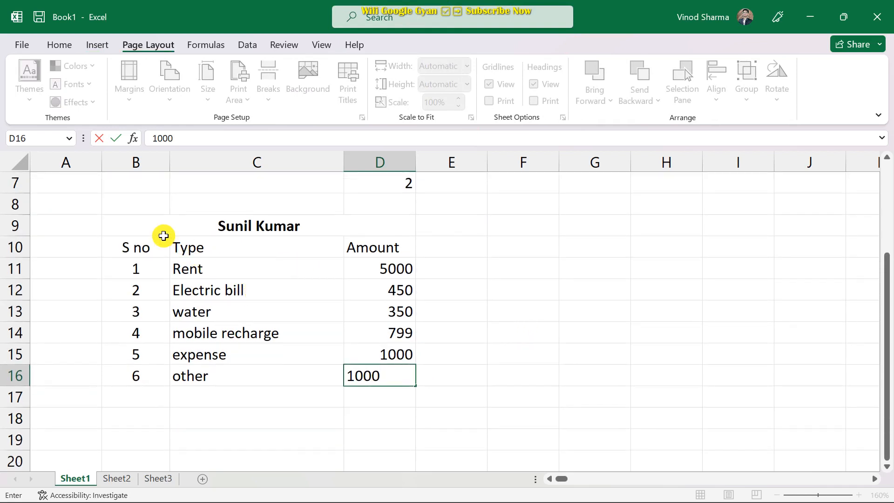
Total the amounts in D17 with =5000+450+350+799+1000+1000, showing 8599.
{"action": "left_click", "coordinate": [381, 403]}
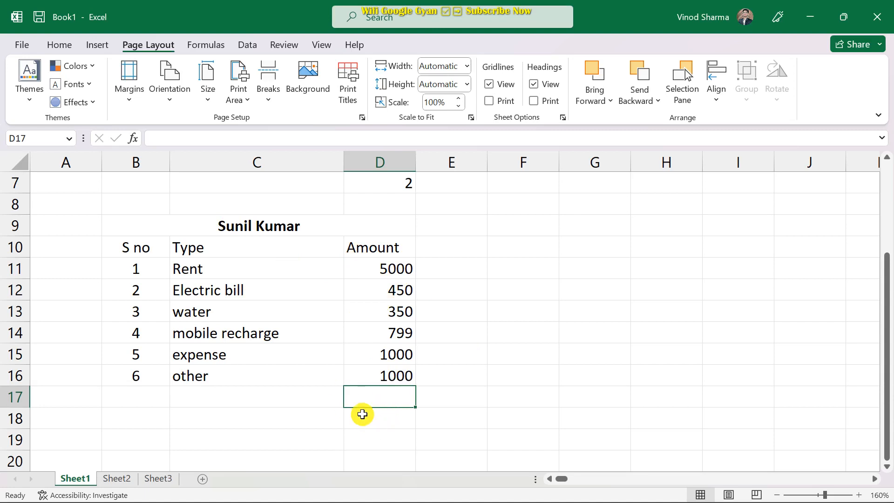
{"action": "type", "text": "="}
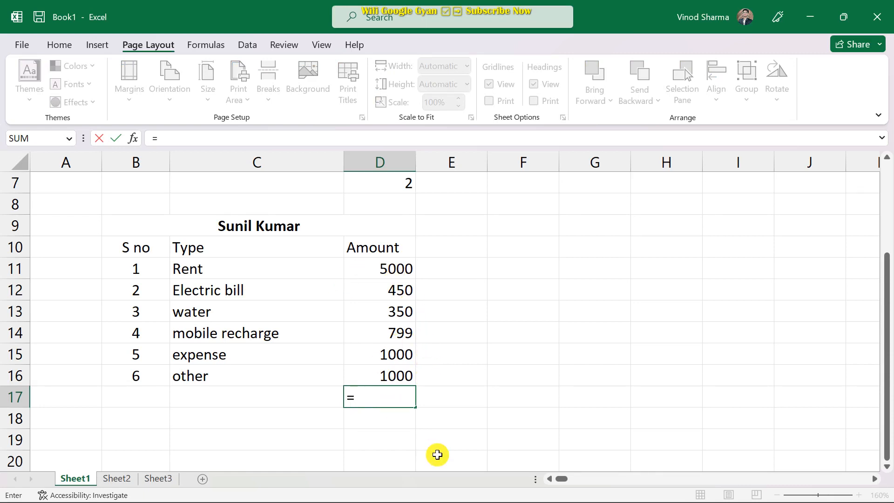
{"action": "type", "text": "5000+450"}
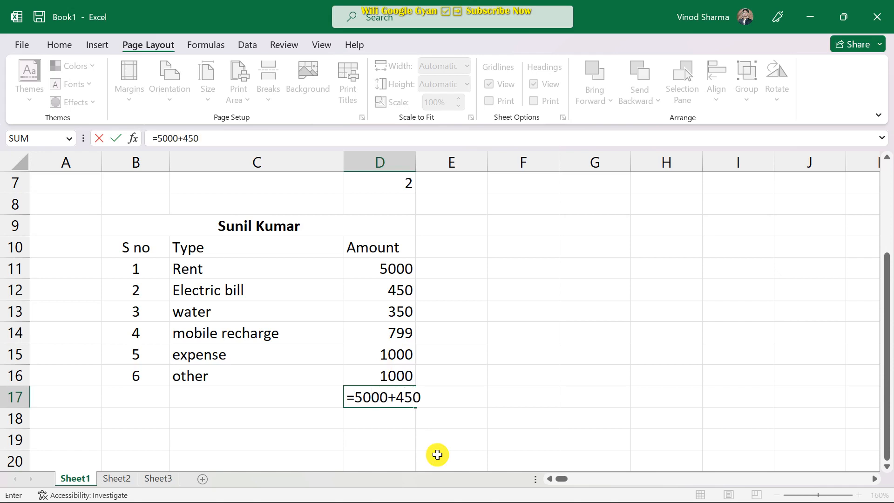
{"action": "type", "text": "+350+799"}
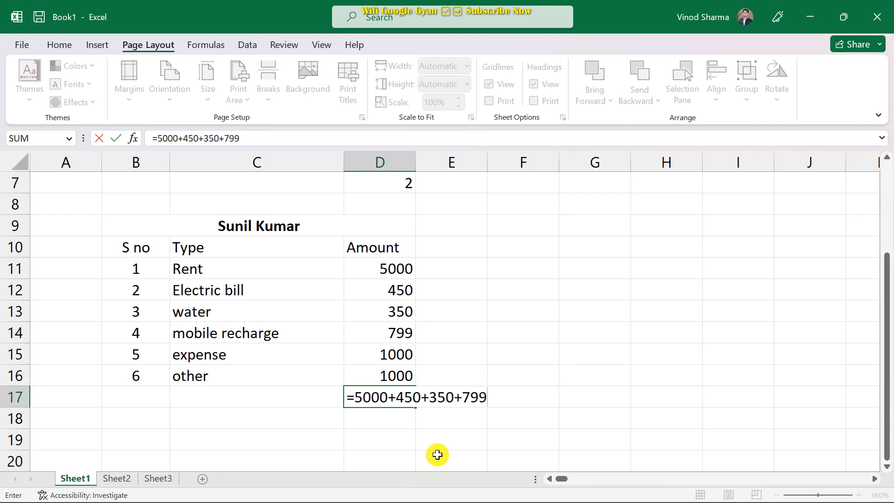
{"action": "type", "text": "+1000+1000"}
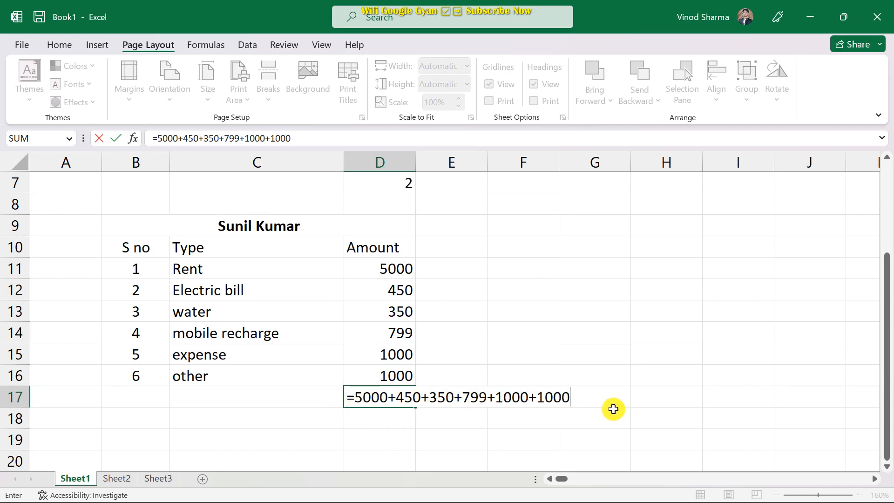
{"action": "key", "text": "Return"}
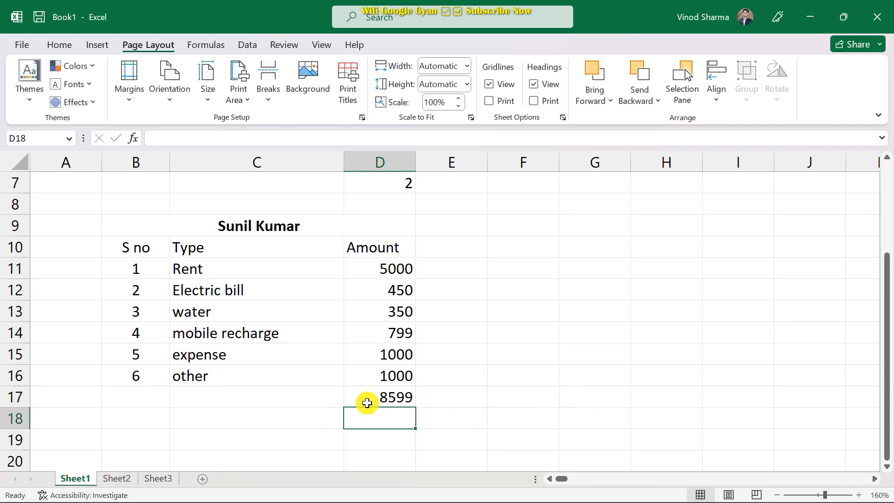
{"action": "left_click", "coordinate": [367, 402]}
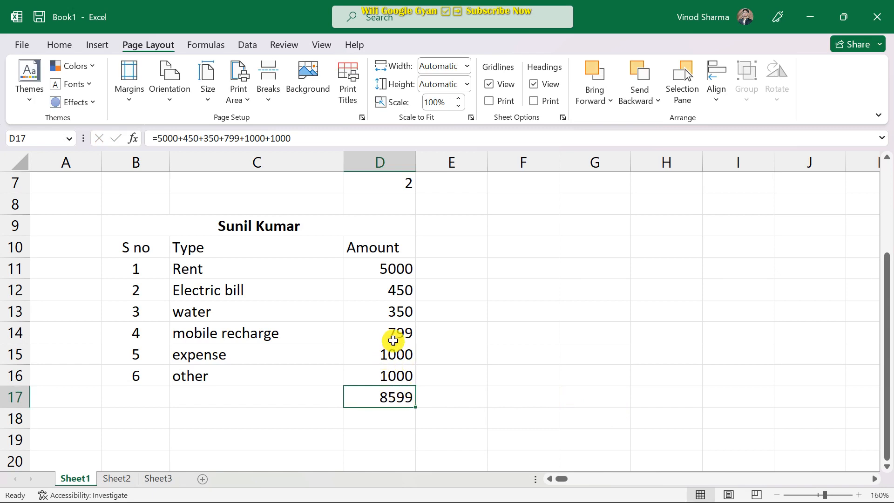
{"action": "left_click", "coordinate": [387, 332]}
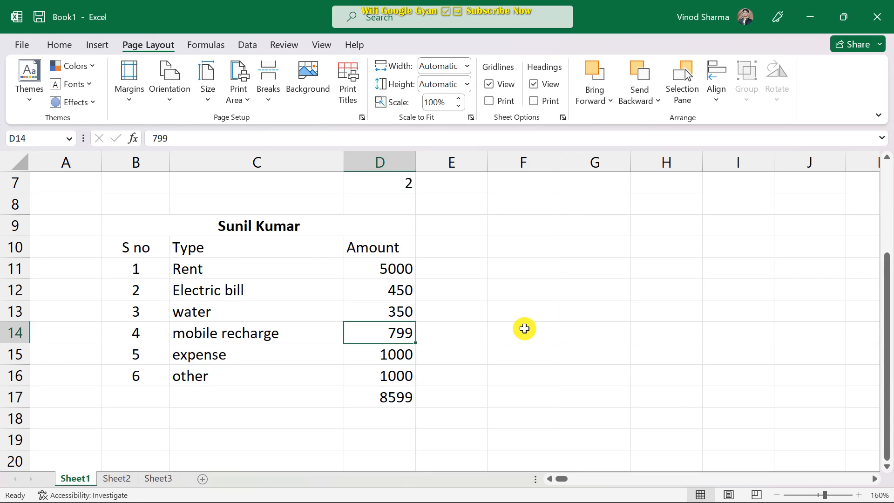
Change the mobile recharge amount in D14 to 800 and check the D17 total formula.
{"action": "type", "text": "800"}
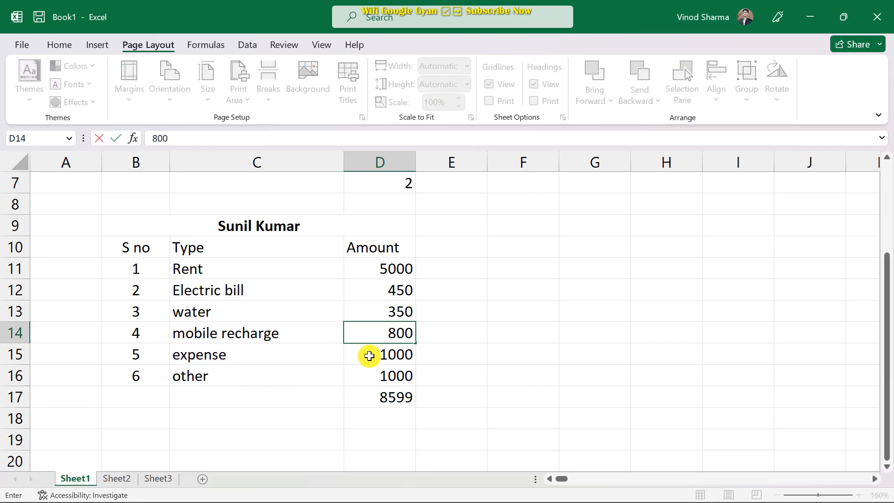
{"action": "left_click", "coordinate": [468, 396]}
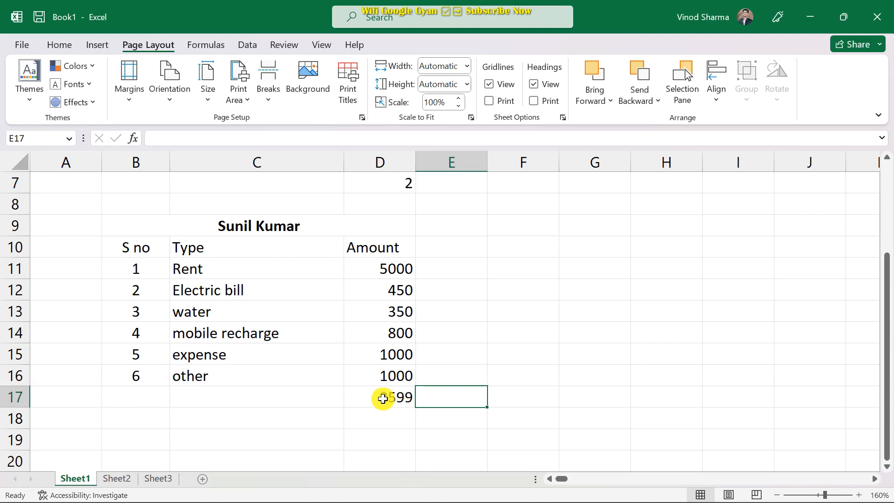
{"action": "left_click", "coordinate": [382, 400]}
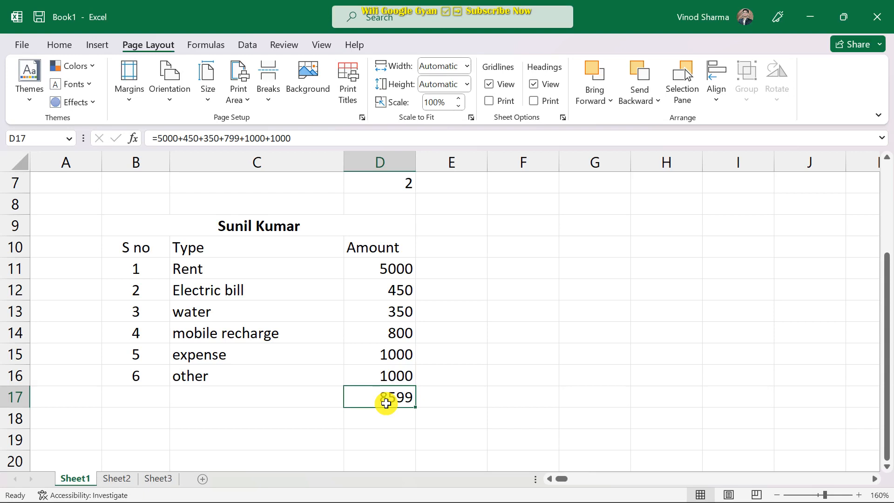
Replace the hard-coded D17 total with =D11+D12+D13+D14+D15+D16, giving 8600.
{"action": "key", "text": "Delete"}
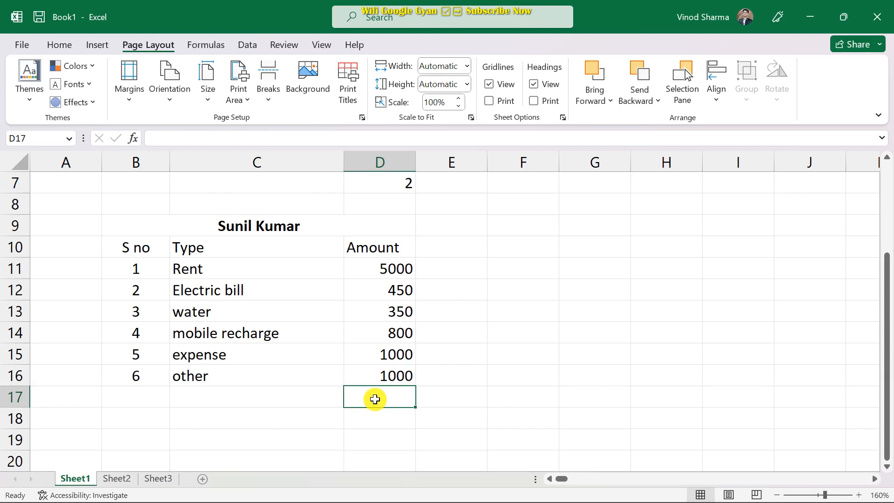
{"action": "type", "text": "="}
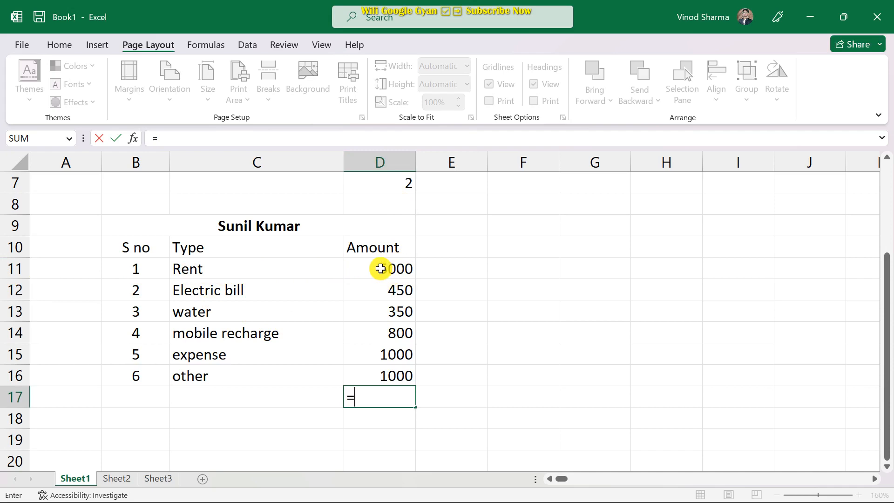
{"action": "left_click", "coordinate": [382, 269]}
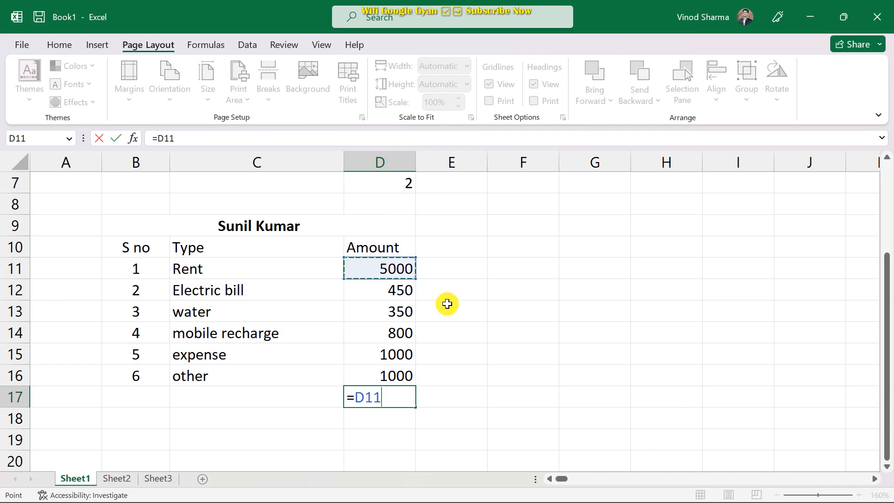
{"action": "type", "text": "+"}
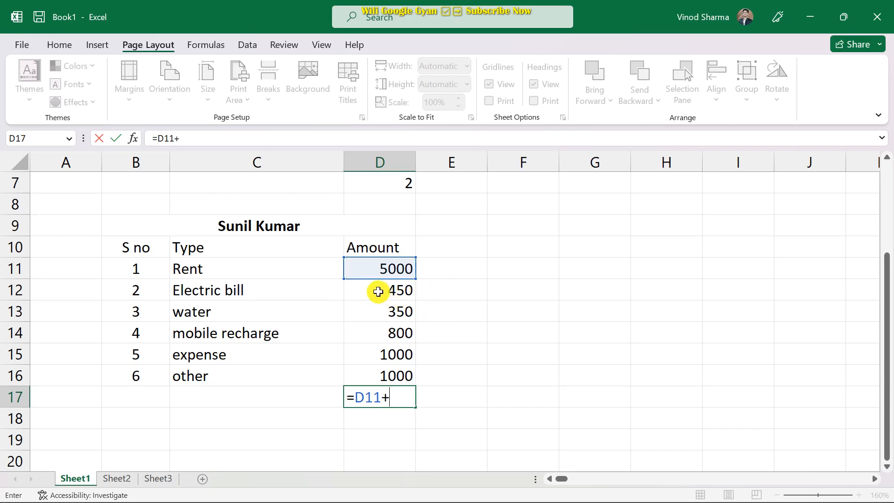
{"action": "left_click", "coordinate": [378, 292]}
{"action": "type", "text": "+"}
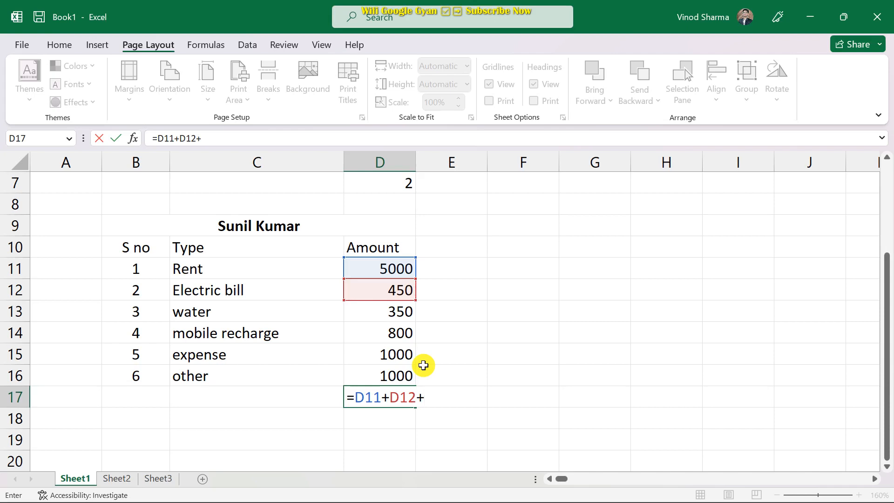
{"action": "left_click", "coordinate": [388, 316]}
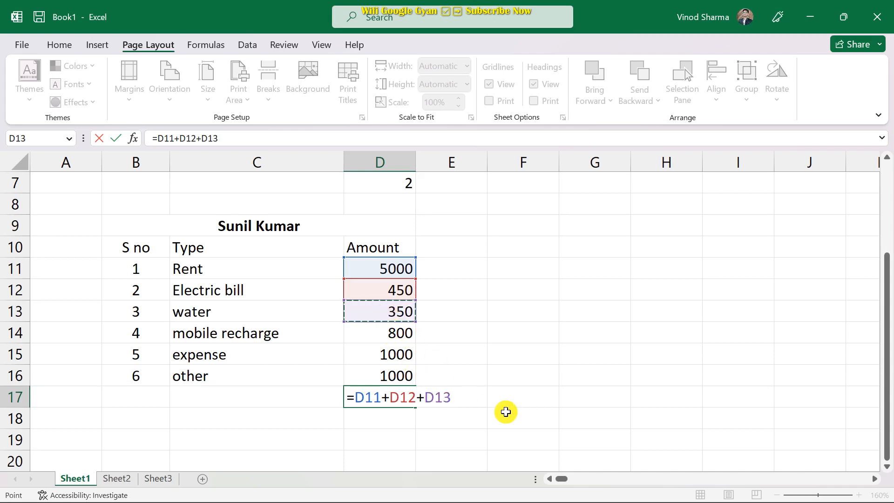
{"action": "type", "text": "+"}
{"action": "left_click", "coordinate": [373, 338]}
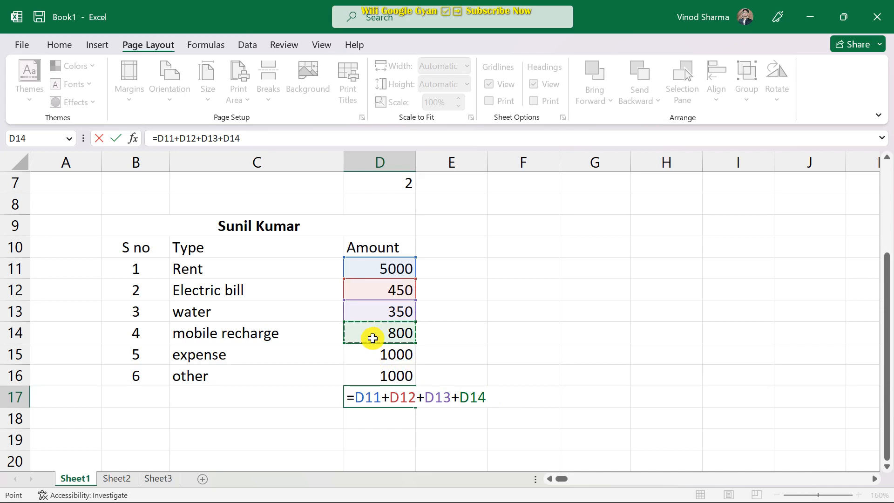
{"action": "type", "text": "+"}
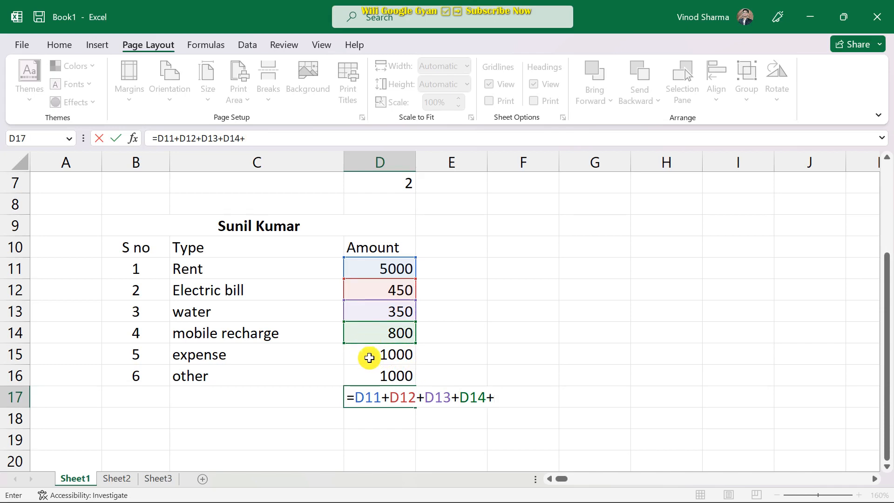
{"action": "left_click", "coordinate": [372, 359]}
{"action": "type", "text": "+"}
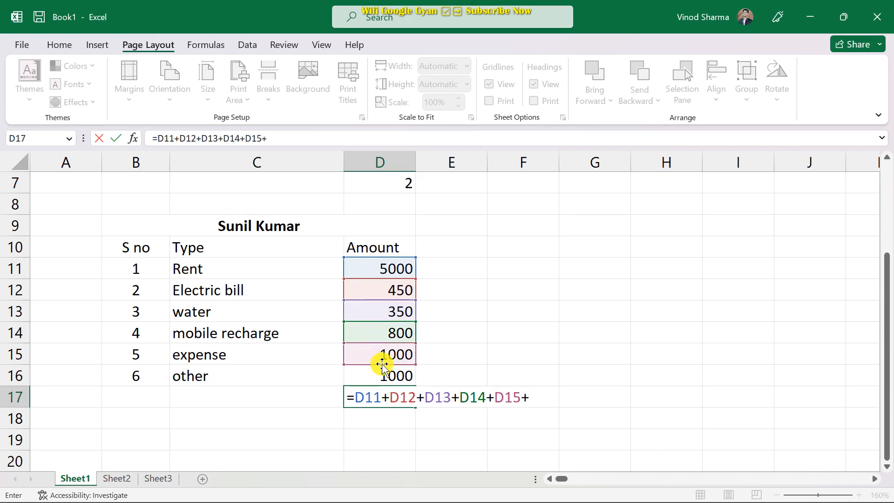
{"action": "left_click", "coordinate": [394, 376]}
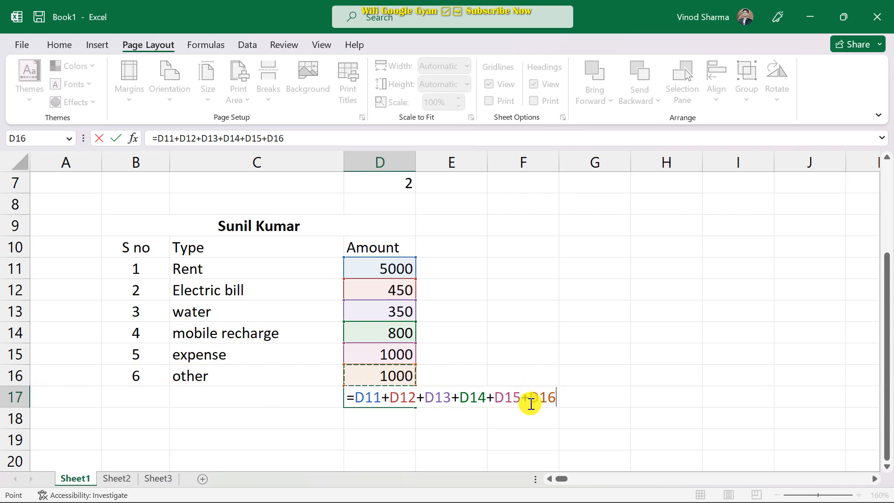
{"action": "key", "text": "Return"}
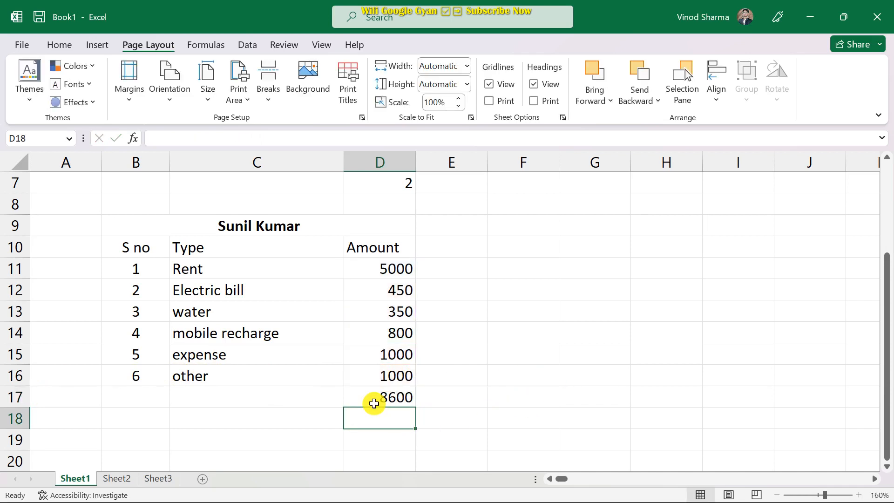
{"action": "left_click", "coordinate": [374, 404]}
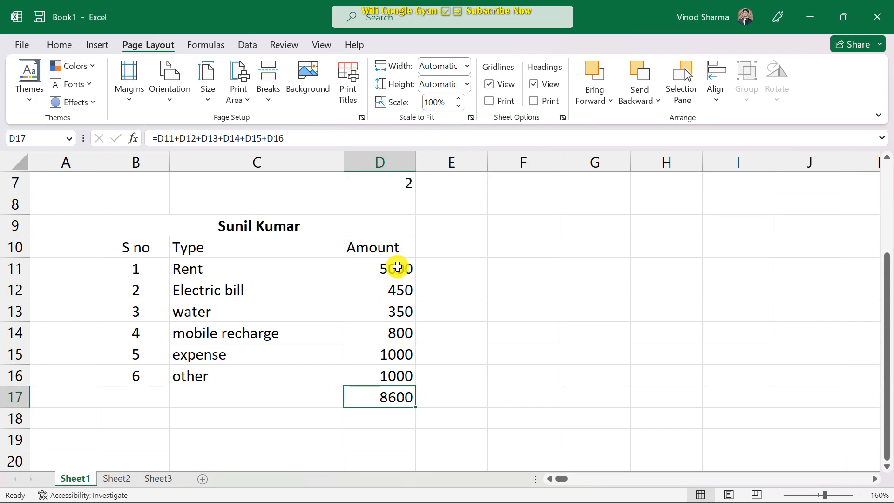
Change the Electric bill amount in D12 to 400 and confirm D17 recalculates to 8550.
{"action": "left_click", "coordinate": [399, 295]}
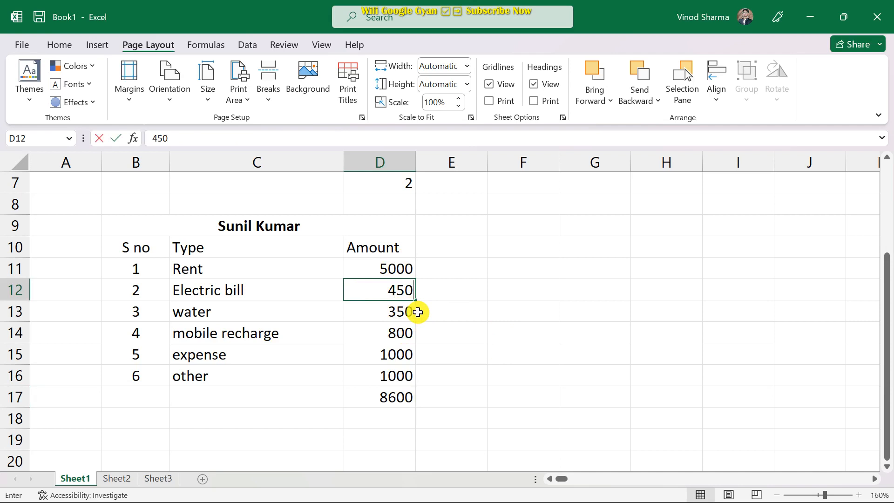
{"action": "type", "text": "400"}
{"action": "left_click", "coordinate": [460, 323]}
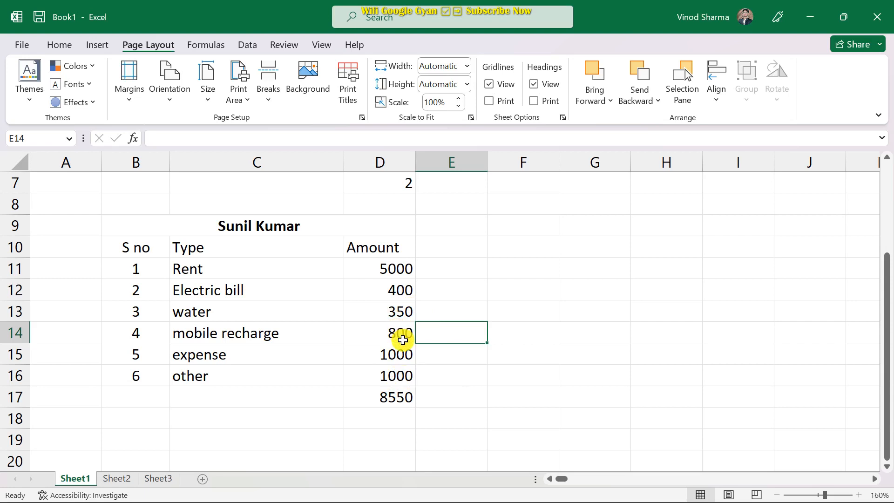
{"action": "scroll", "coordinate": [403, 341], "scroll_direction": "down", "scroll_amount": 1}
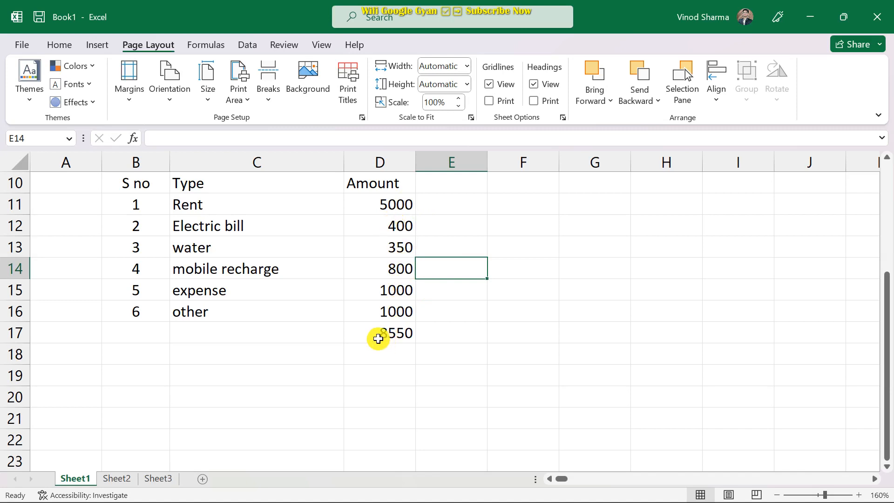
{"action": "left_click", "coordinate": [377, 335]}
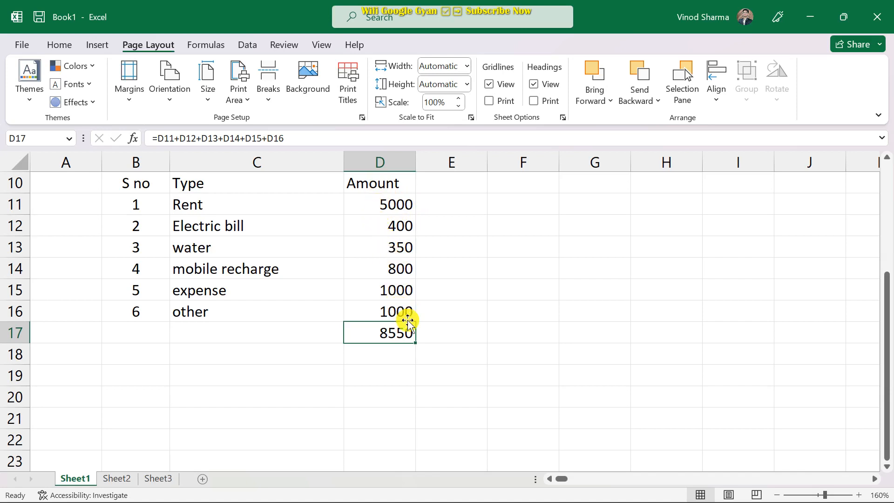
Start a =sum( formula in D17 listing D11 through D16 as comma-separated arguments.
{"action": "key", "text": "Delete"}
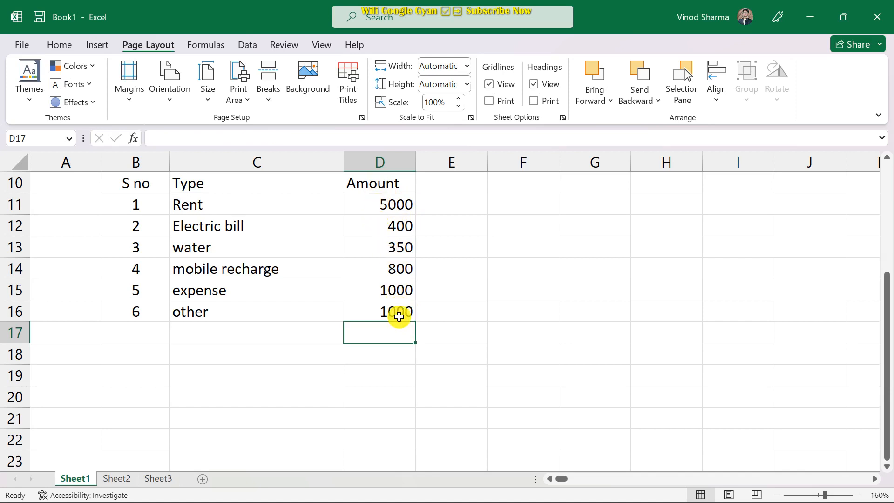
{"action": "type", "text": "="}
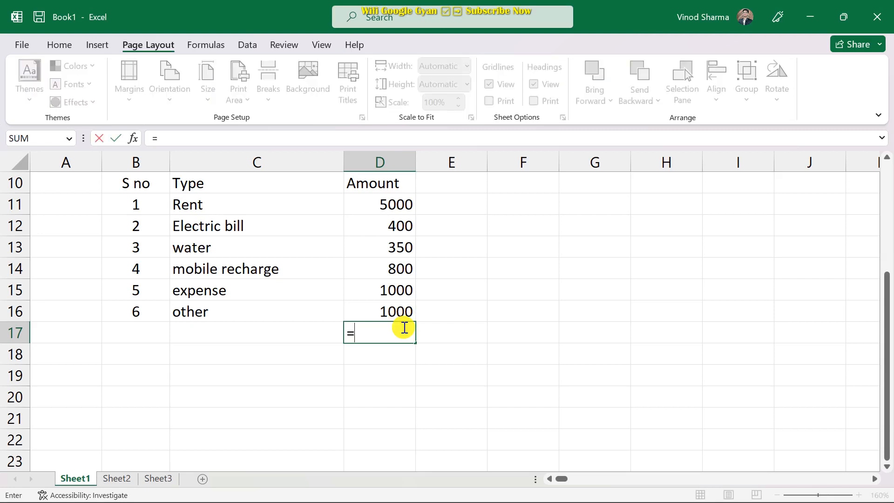
{"action": "type", "text": "su"}
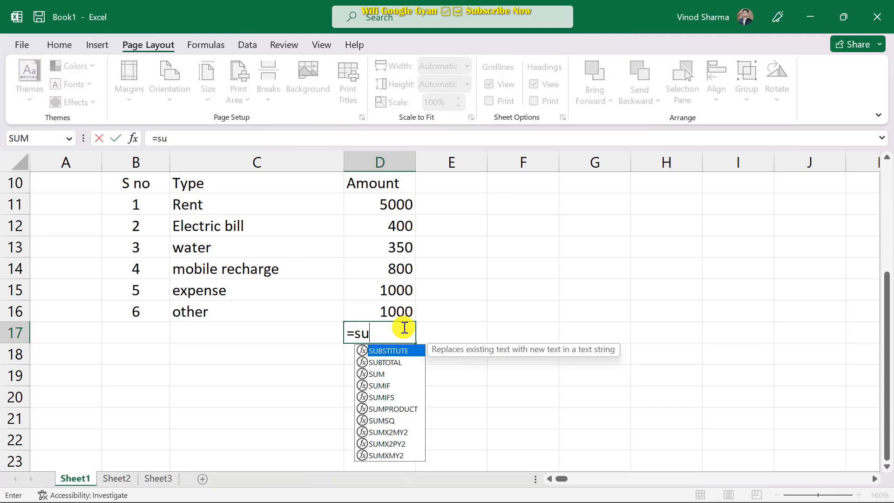
{"action": "type", "text": "m"}
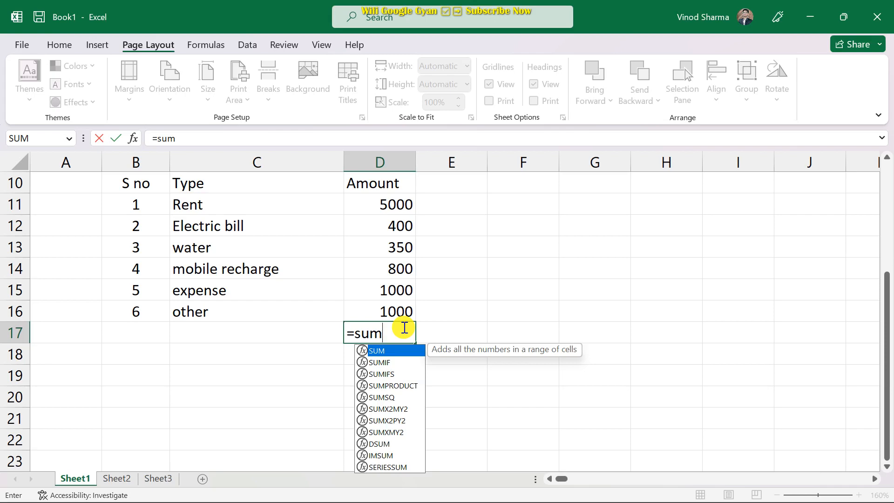
{"action": "type", "text": "("}
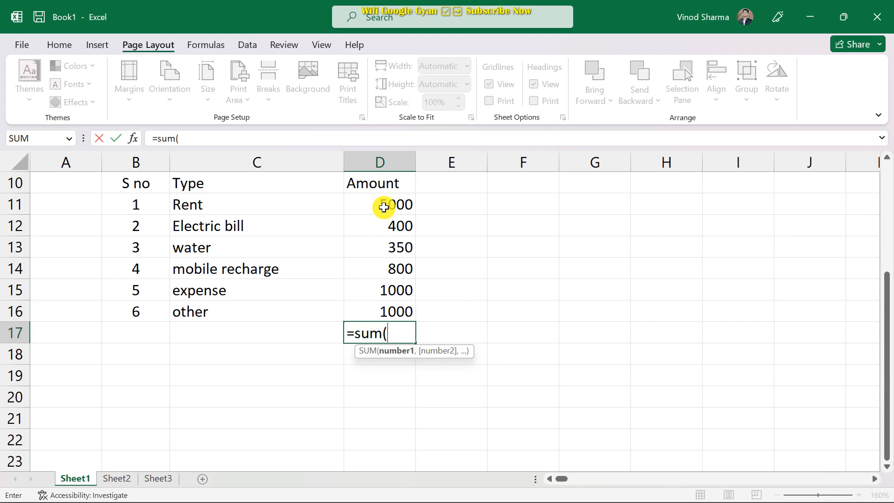
{"action": "left_click", "coordinate": [383, 208]}
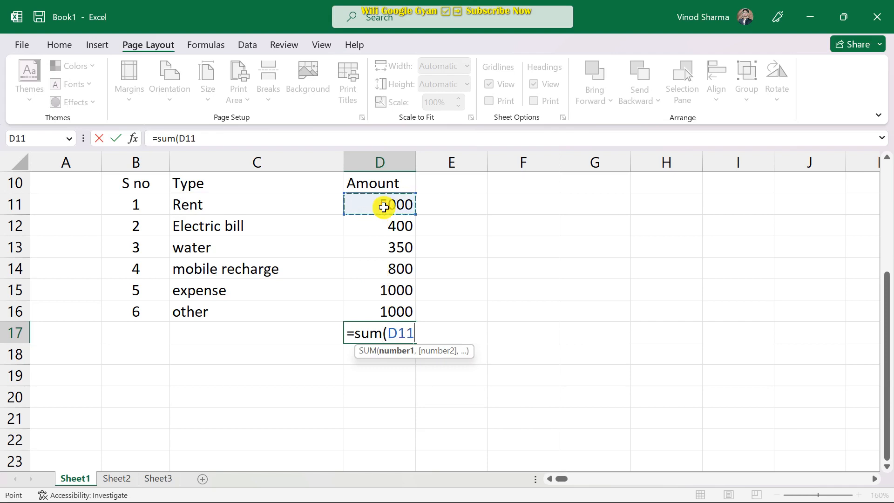
{"action": "type", "text": ","}
{"action": "left_click", "coordinate": [394, 228]}
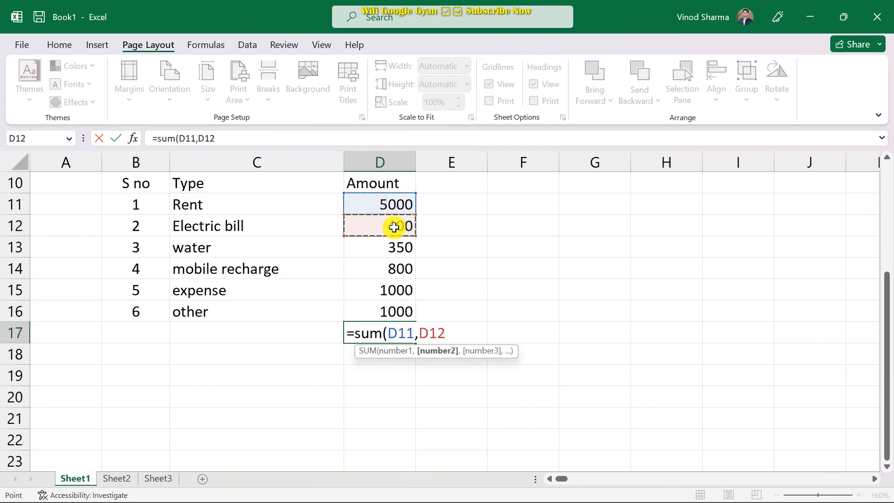
{"action": "type", "text": ","}
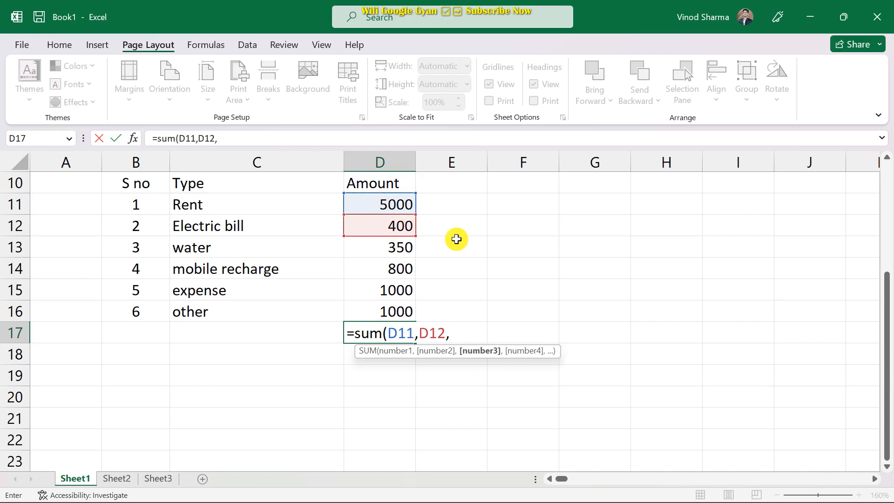
{"action": "left_click", "coordinate": [400, 248]}
{"action": "type", "text": ","}
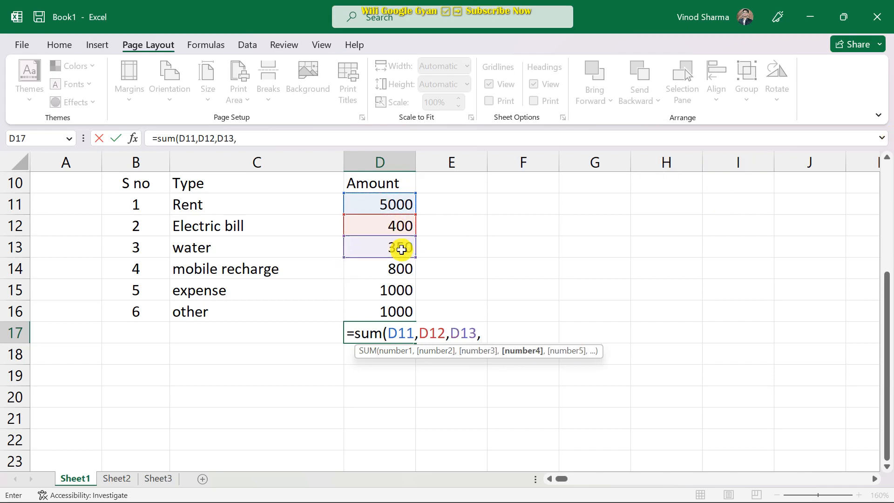
{"action": "left_click", "coordinate": [391, 274]}
{"action": "type", "text": ","}
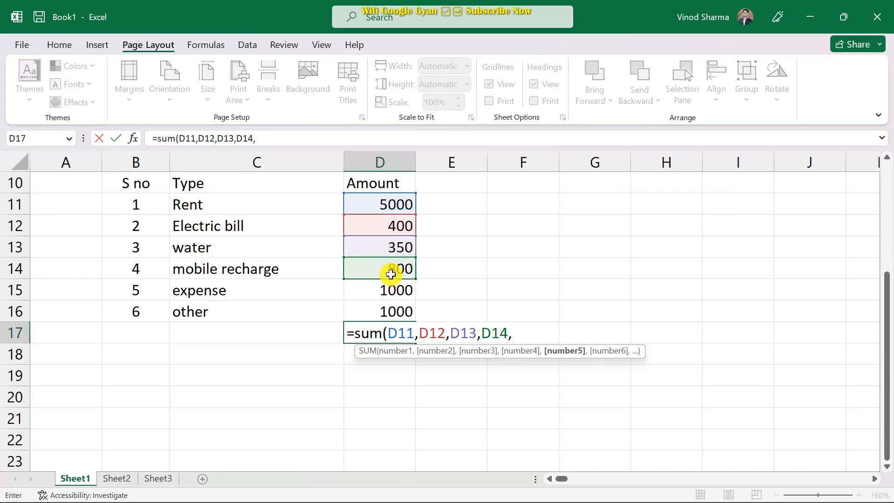
{"action": "left_click", "coordinate": [389, 286]}
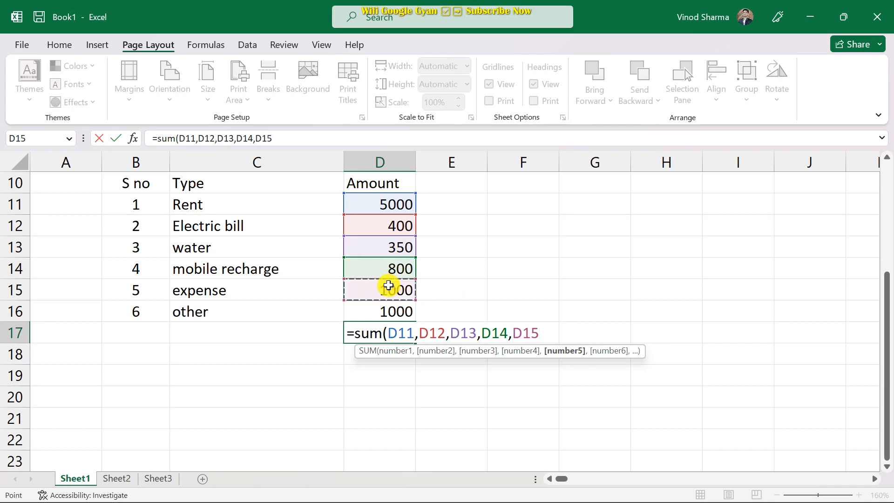
{"action": "type", "text": ","}
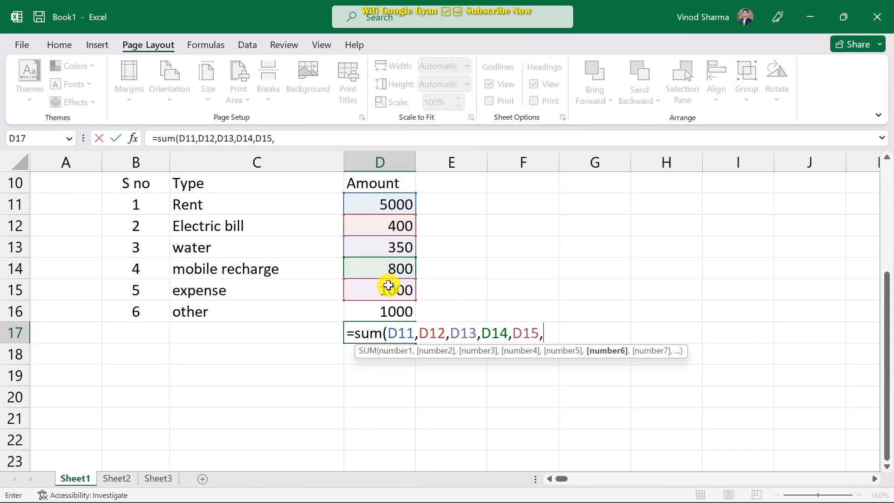
{"action": "left_click", "coordinate": [410, 311]}
{"action": "type", "text": ","}
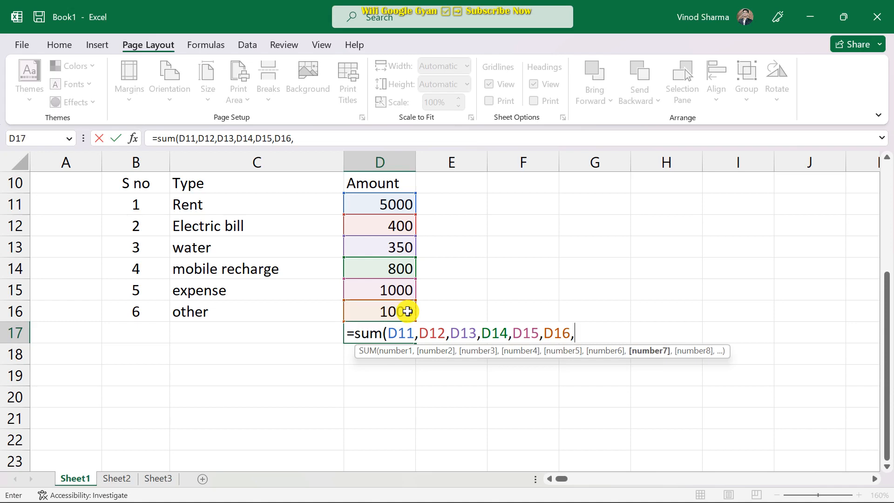
Drop the trailing comma and close the SUM formula, giving 8550.
{"action": "key", "text": "BackSpace"}
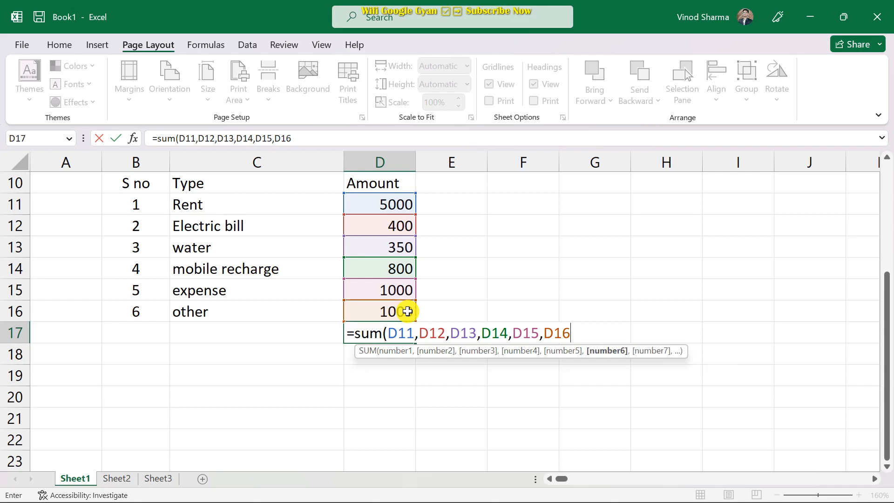
{"action": "type", "text": ")"}
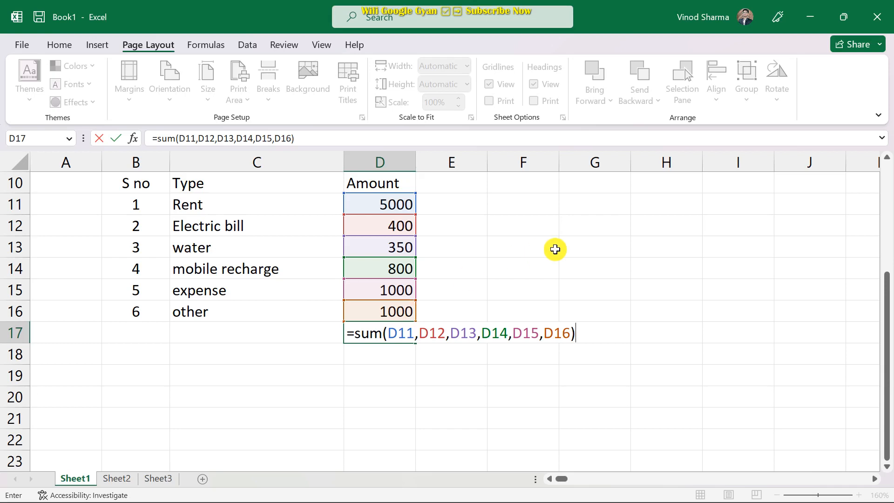
{"action": "key", "text": "Return"}
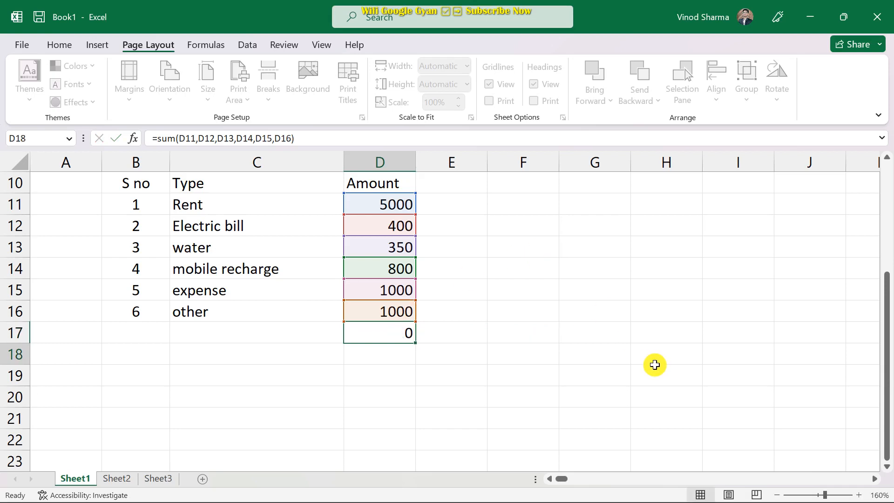
{"action": "left_click", "coordinate": [395, 337]}
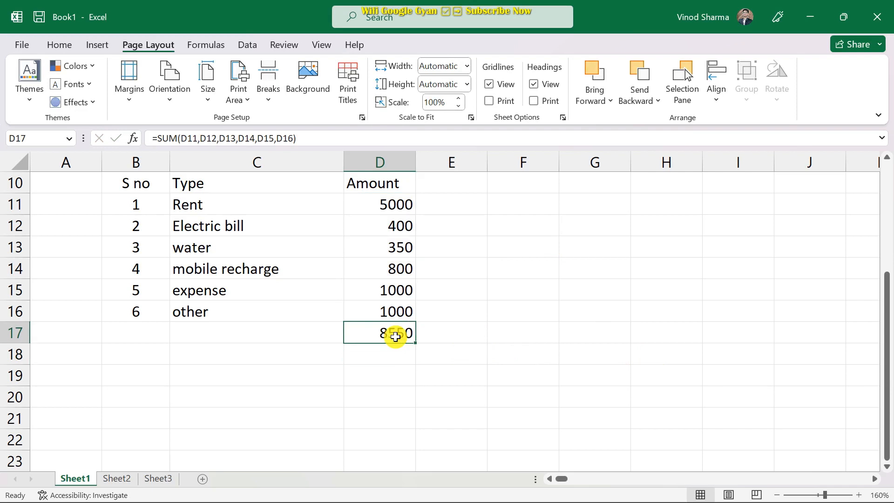
Change the mobile recharge amount in D14 to 700.
{"action": "left_click", "coordinate": [399, 271]}
{"action": "type", "text": "700"}
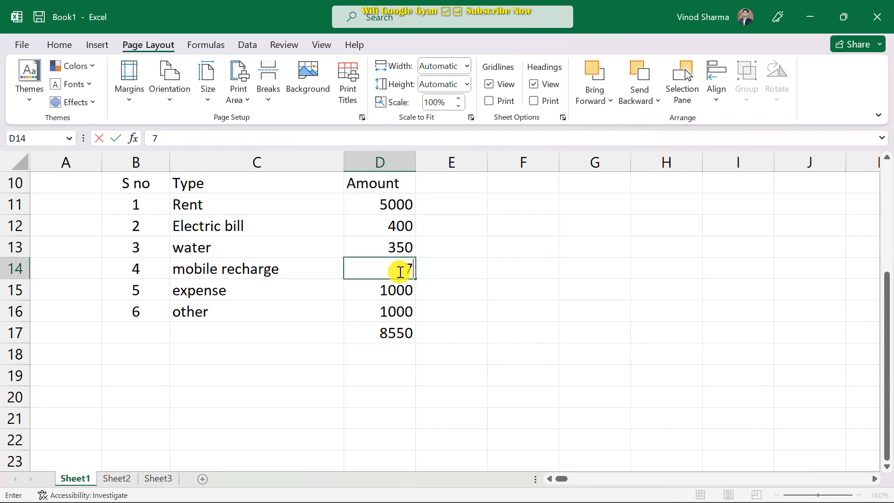
{"action": "left_click", "coordinate": [464, 326]}
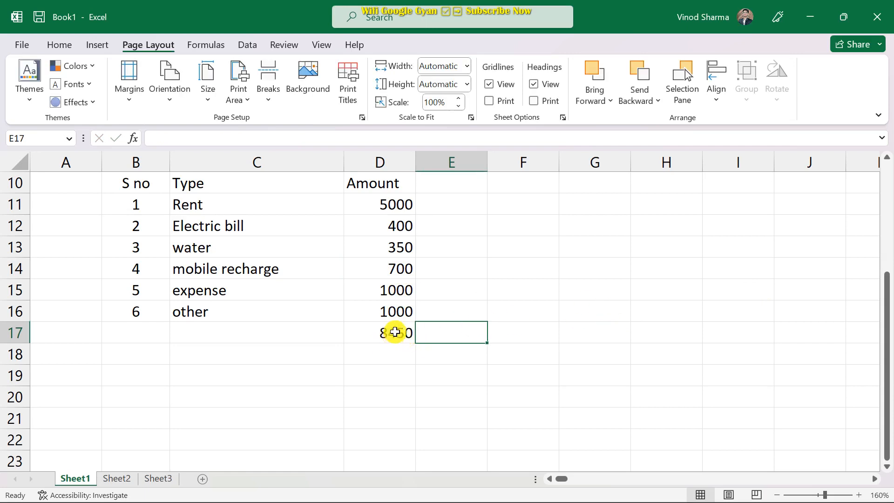
Rewrite the D17 total as =SUM(D11:D16), now totalling 8450.
{"action": "left_click", "coordinate": [395, 332]}
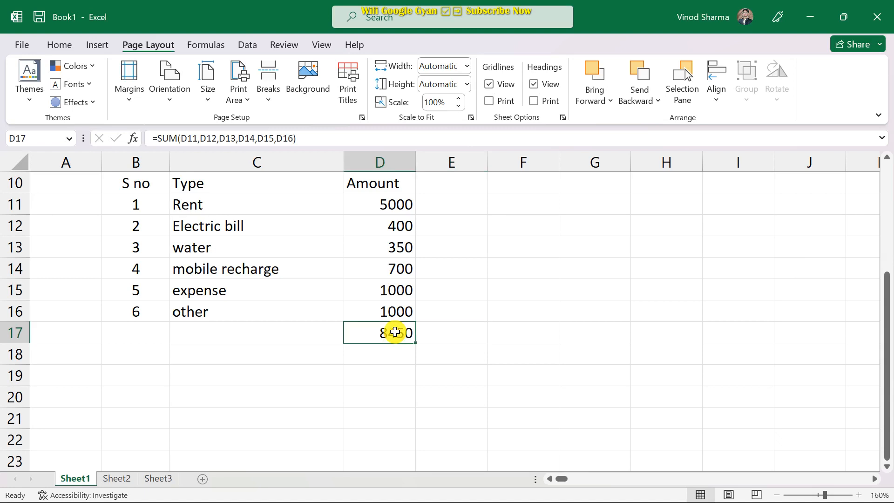
{"action": "type", "text": "=s"}
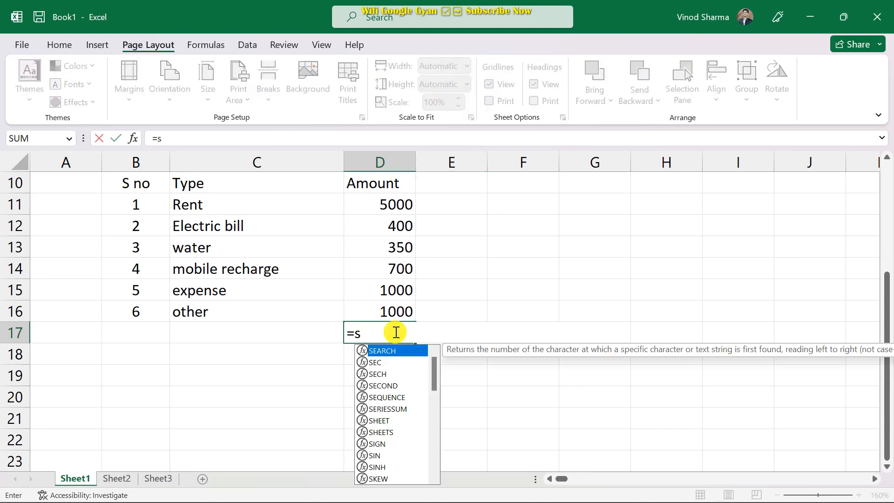
{"action": "type", "text": "um("}
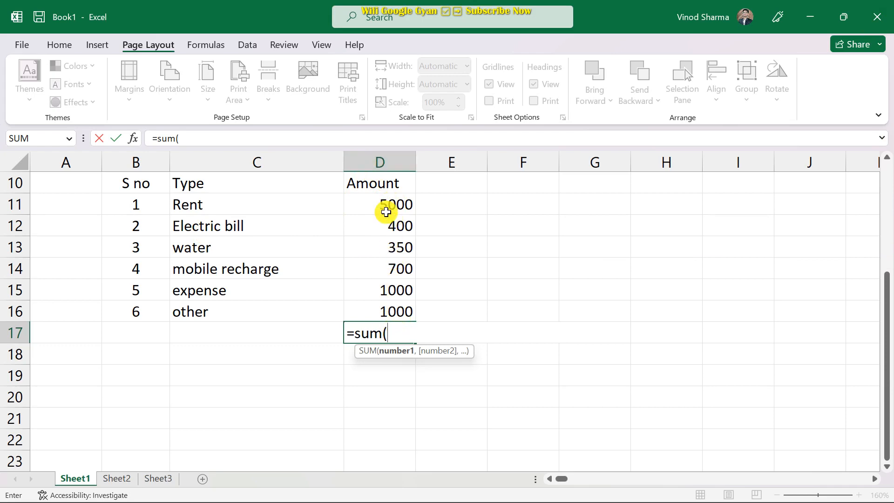
{"action": "left_click_drag", "start_coordinate": [390, 206], "coordinate": [399, 302]}
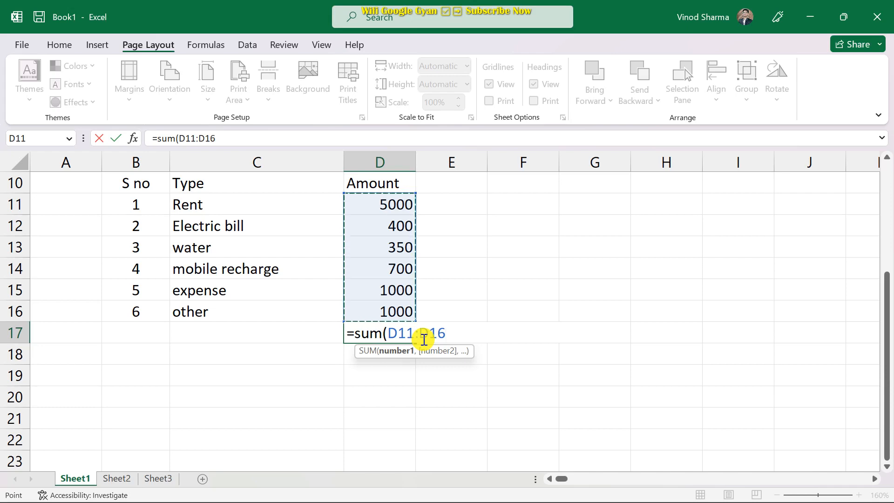
{"action": "type", "text": ")"}
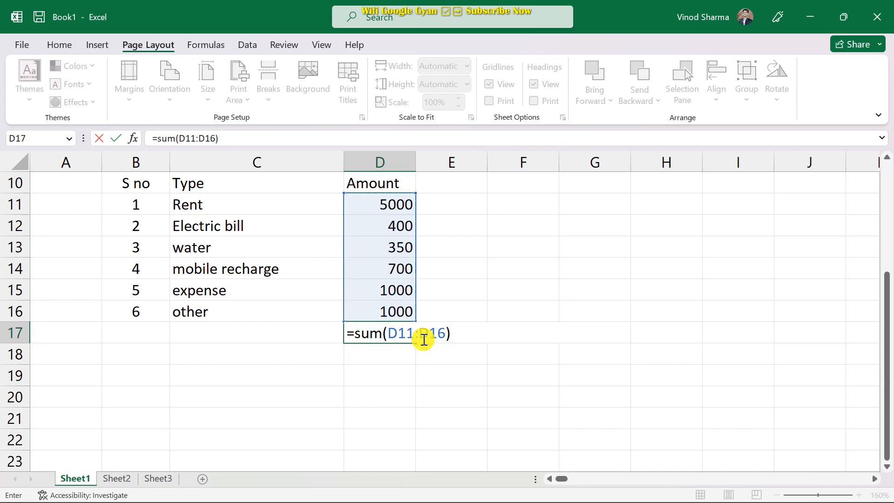
{"action": "key", "text": "Return"}
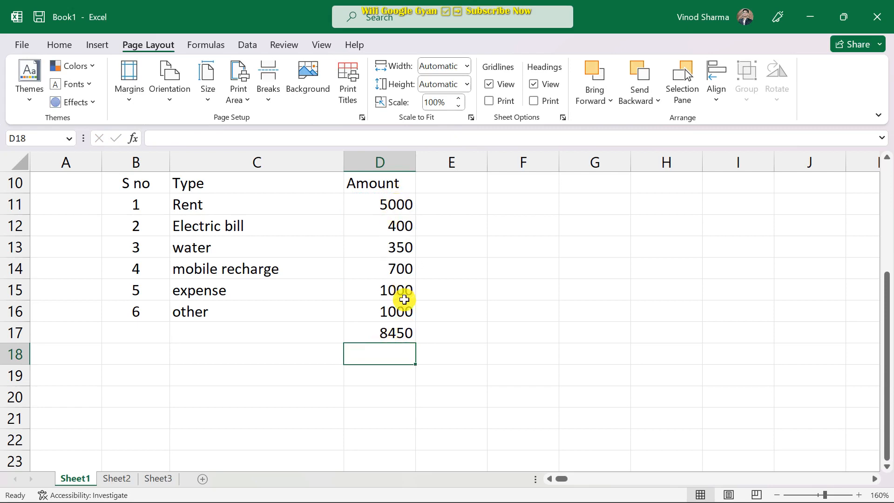
{"action": "left_click", "coordinate": [399, 337]}
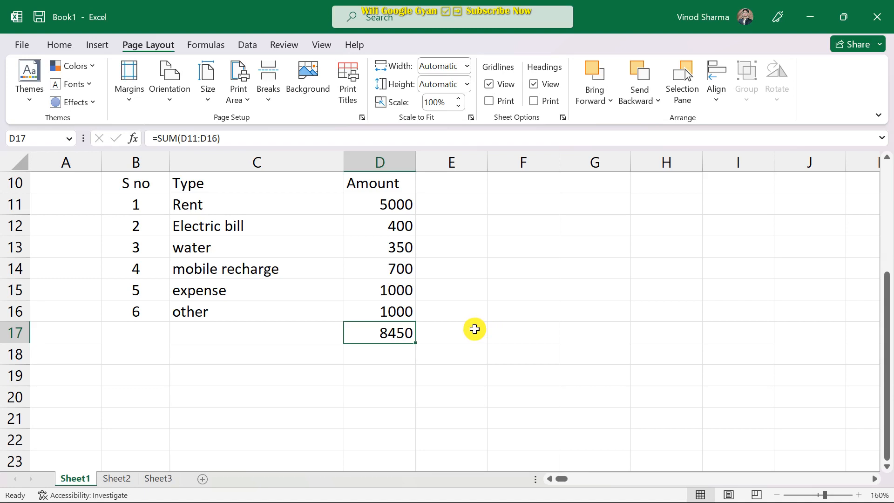
Bring up the Home tab's font and alignment formatting options.
{"action": "left_click", "coordinate": [58, 41]}
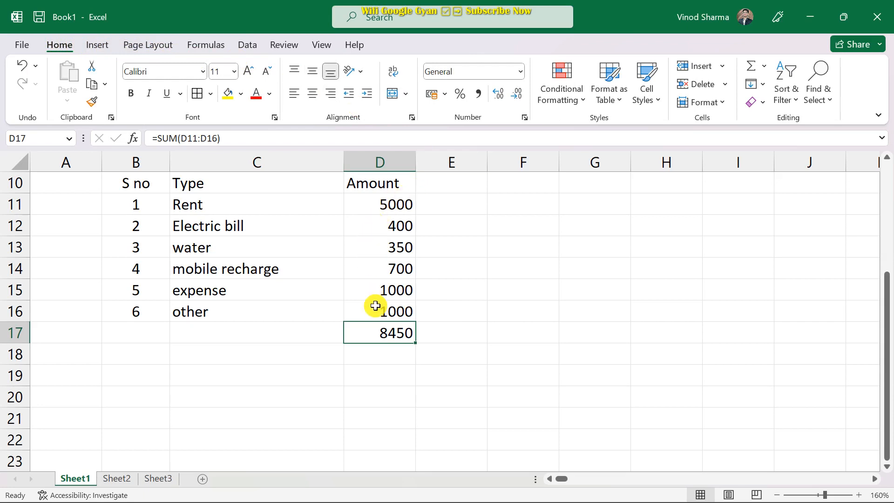
{"action": "scroll", "coordinate": [410, 323], "scroll_direction": "down", "scroll_amount": 1}
{"action": "scroll", "coordinate": [409, 305], "scroll_direction": "up", "scroll_amount": 1}
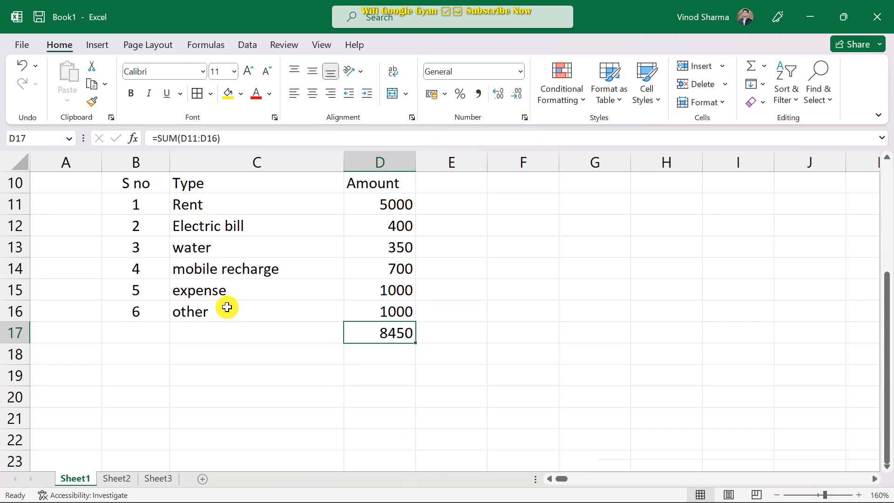
{"action": "scroll", "coordinate": [227, 307], "scroll_direction": "up", "scroll_amount": 2}
{"action": "scroll", "coordinate": [261, 315], "scroll_direction": "down", "scroll_amount": 1}
{"action": "scroll", "coordinate": [264, 315], "scroll_direction": "down", "scroll_amount": 1}
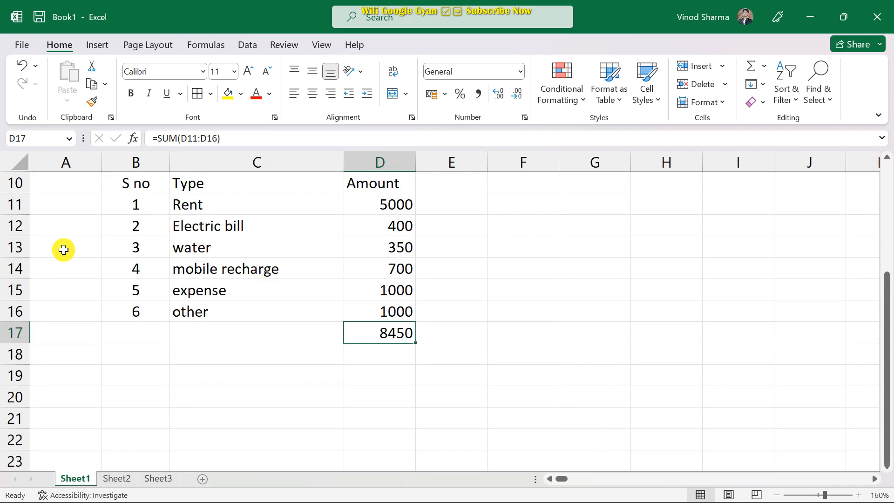
{"action": "scroll", "coordinate": [89, 248], "scroll_direction": "up", "scroll_amount": 1}
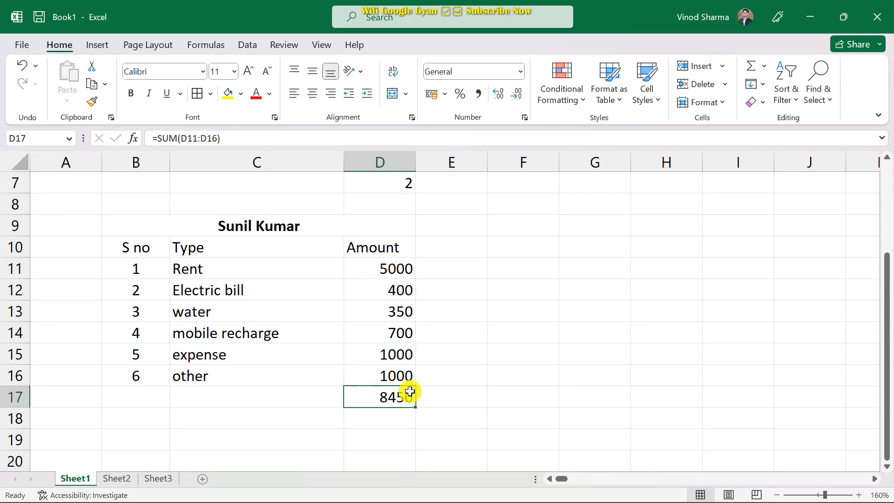
Left-align the B9:D17 table text and centre the title across the table.
{"action": "left_click_drag", "start_coordinate": [104, 226], "coordinate": [360, 395]}
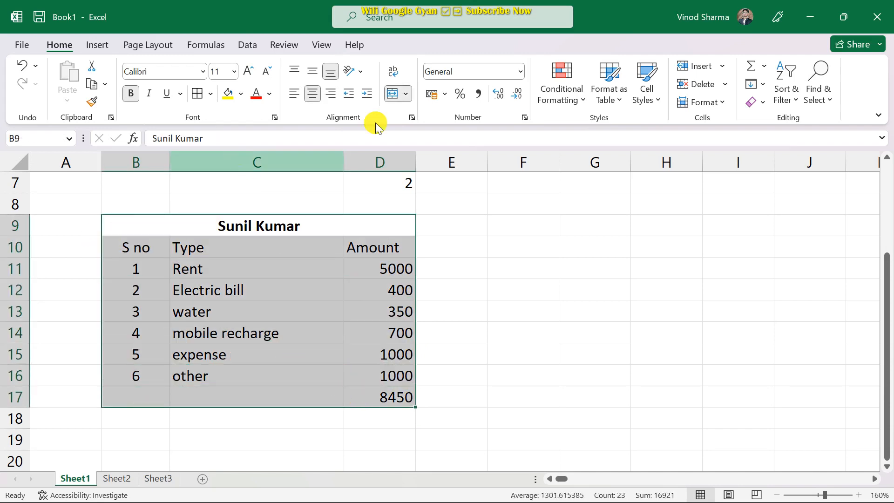
{"action": "left_click", "coordinate": [296, 96]}
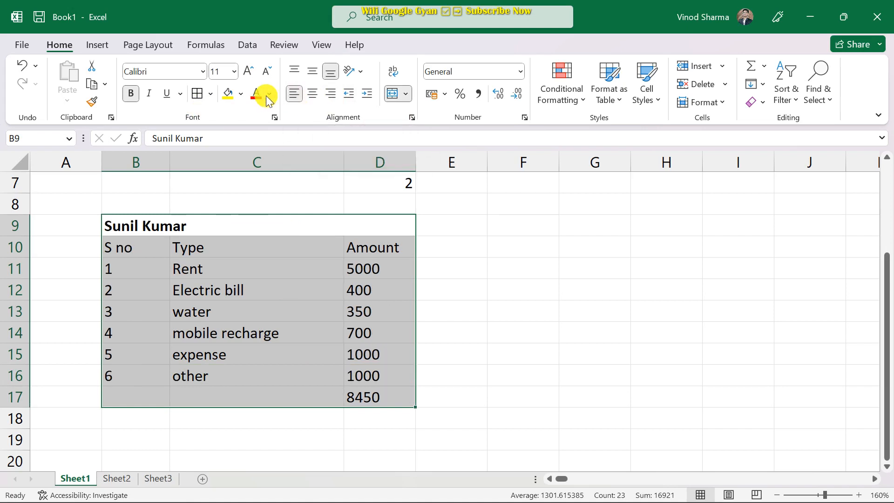
{"action": "left_click", "coordinate": [160, 227]}
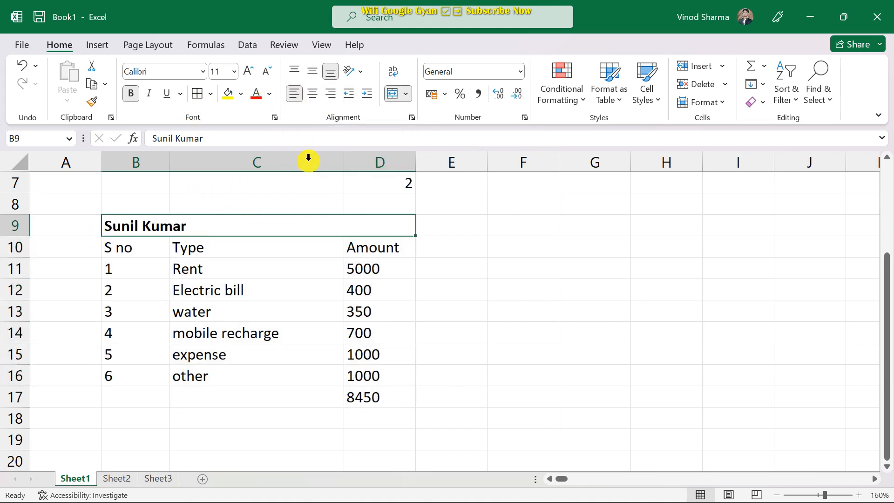
{"action": "left_click", "coordinate": [313, 94]}
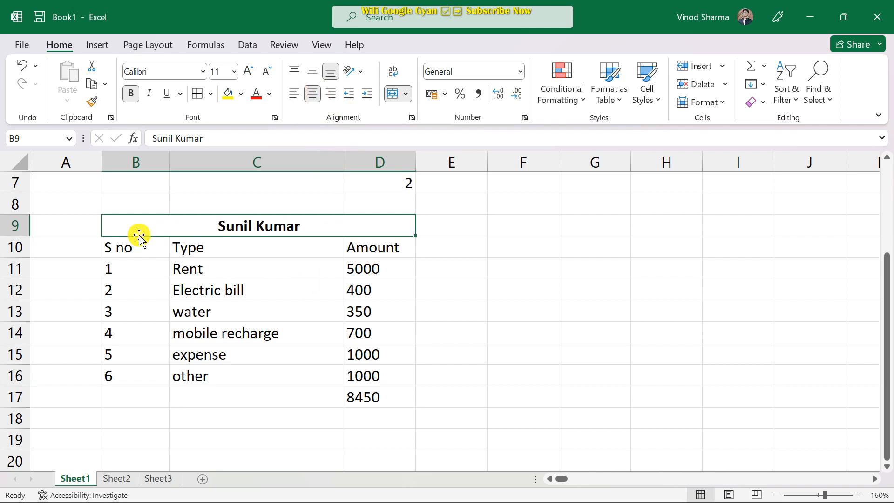
Give B9:D17 all borders with red, bold text.
{"action": "left_click_drag", "start_coordinate": [112, 224], "coordinate": [323, 394]}
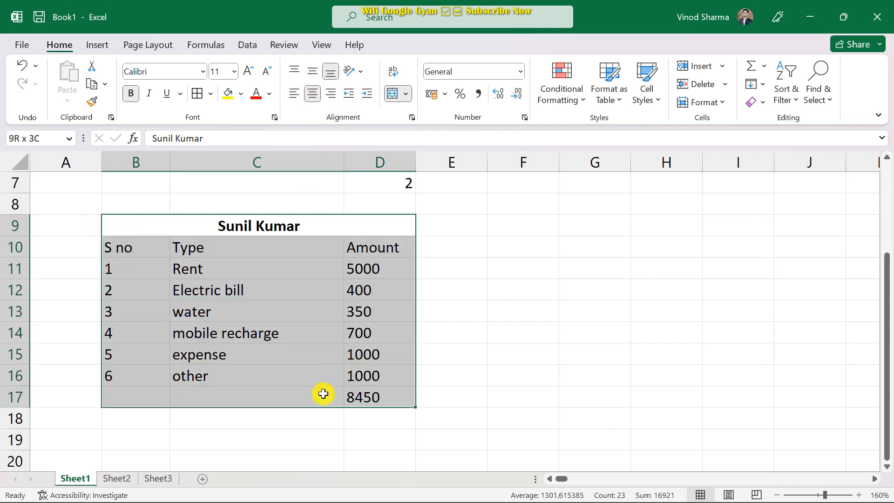
{"action": "left_click", "coordinate": [197, 94]}
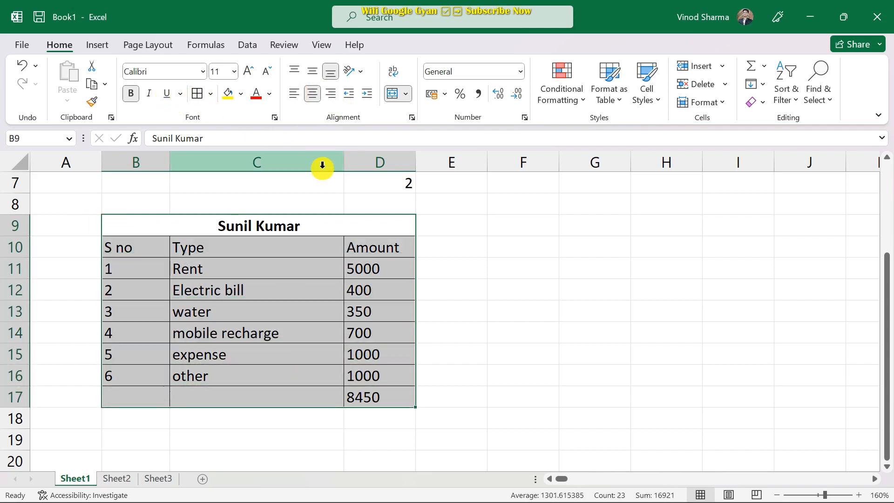
{"action": "left_click", "coordinate": [258, 99]}
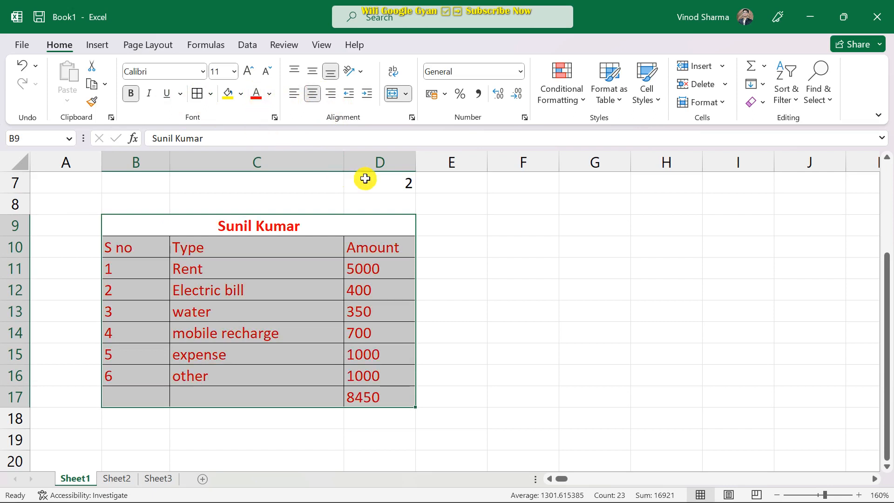
{"action": "left_click", "coordinate": [126, 95]}
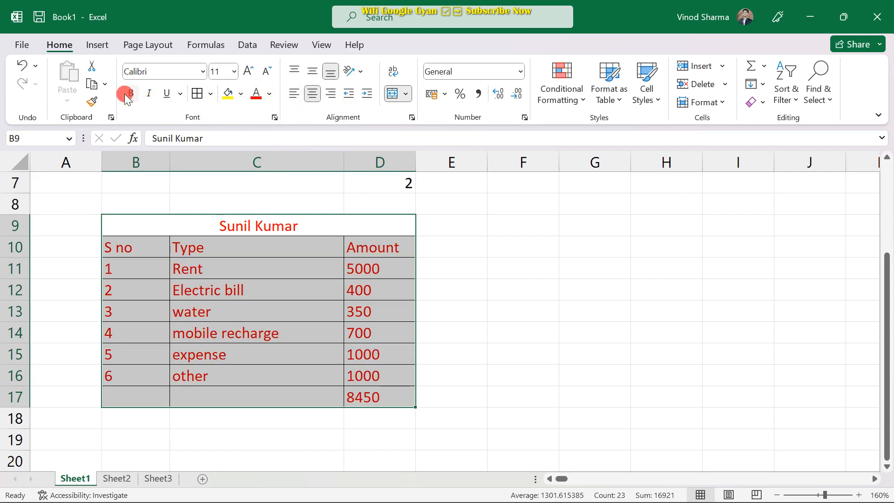
{"action": "left_click", "coordinate": [543, 354]}
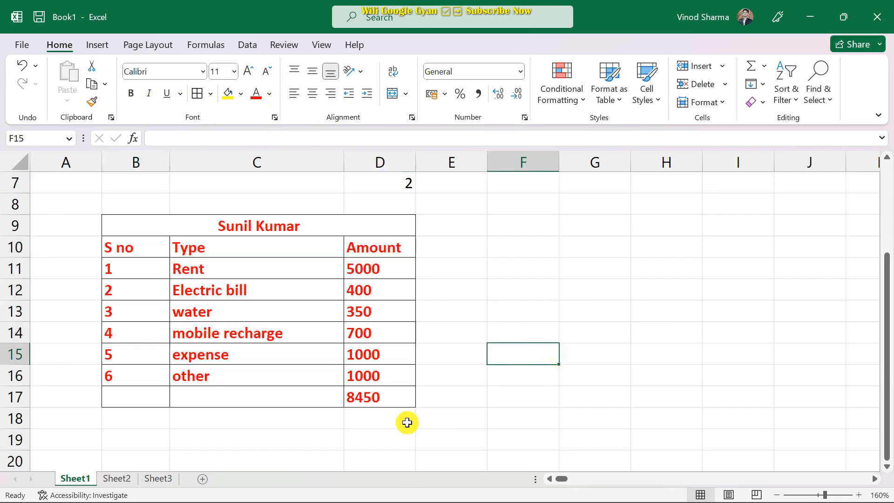
{"action": "left_click", "coordinate": [305, 401]}
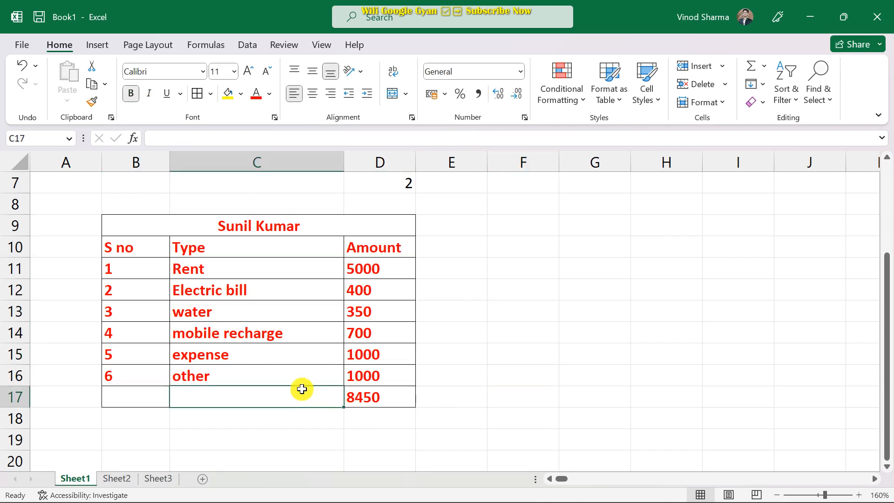
Type the label Total in C17 beside the 8450 sum.
{"action": "type", "text": "t"}
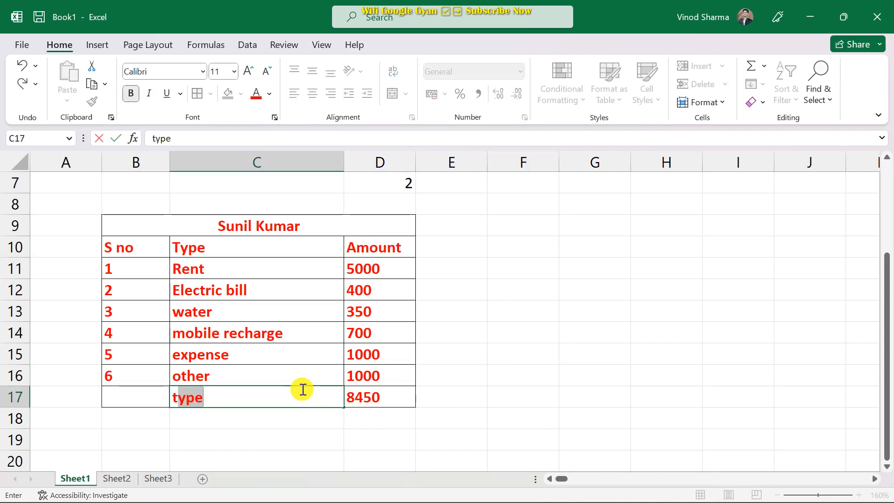
{"action": "key", "text": "BackSpace"}
{"action": "type", "text": "Total"}
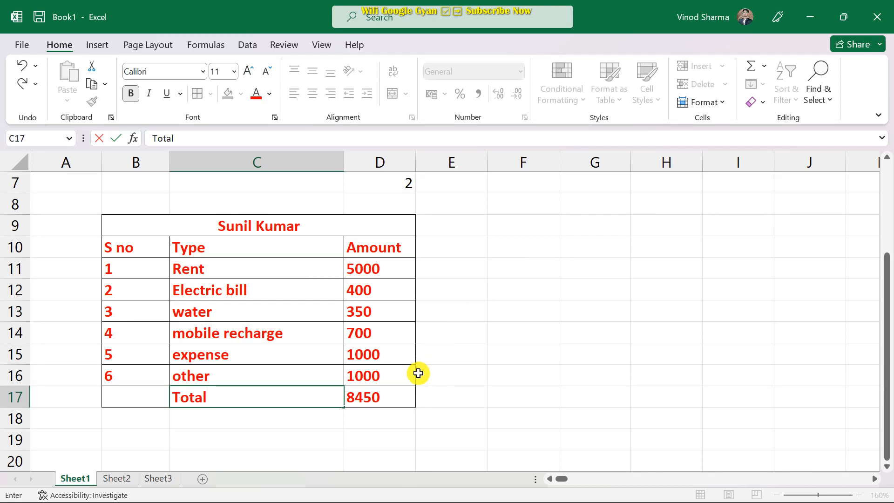
{"action": "scroll", "coordinate": [403, 394], "scroll_direction": "down", "scroll_amount": 1}
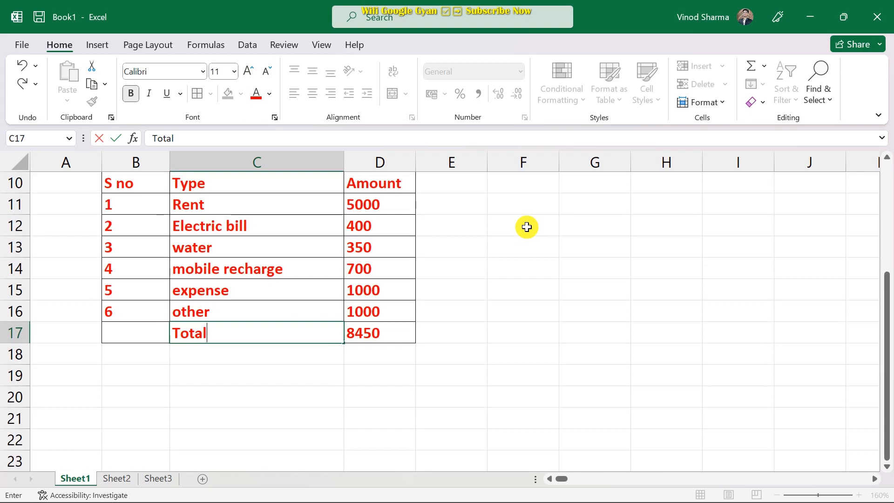
Enter 10, 2040, 50, 60 and 85 down F12:F16.
{"action": "left_click", "coordinate": [527, 227]}
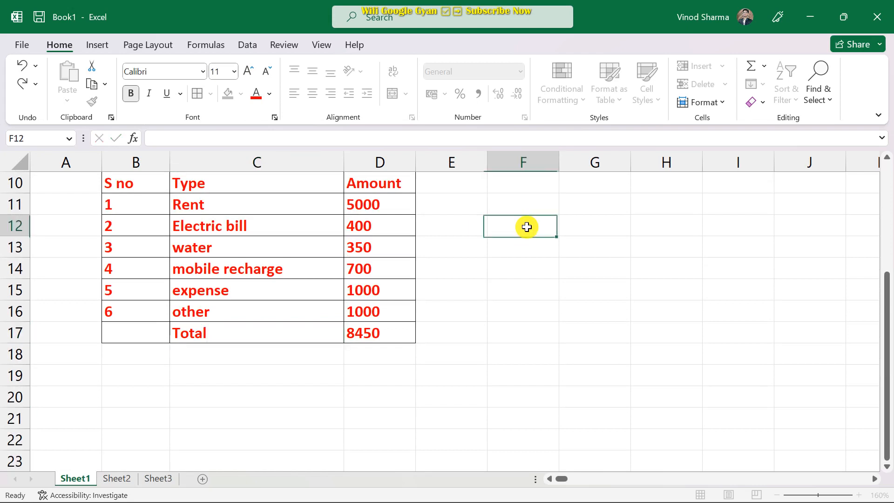
{"action": "type", "text": "10"}
{"action": "key", "text": "Return"}
{"action": "type", "text": "2040"}
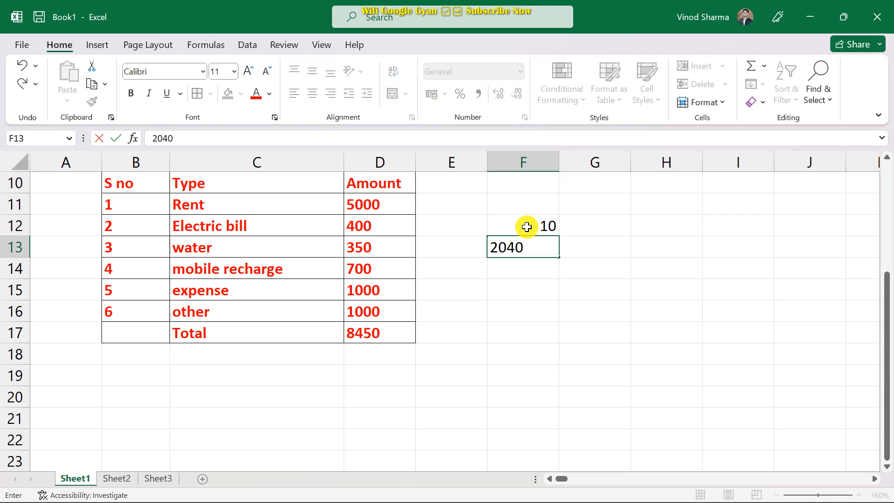
{"action": "key", "text": "Return"}
{"action": "type", "text": "50"}
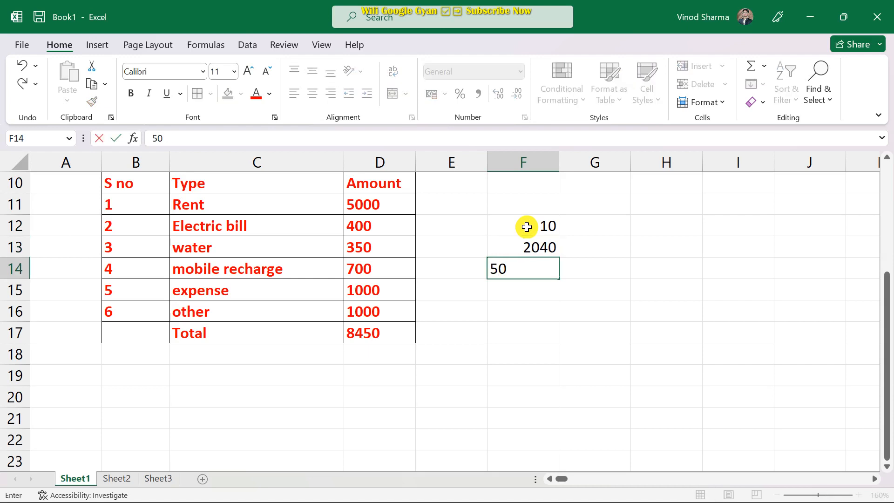
{"action": "key", "text": "Return"}
{"action": "type", "text": "60"}
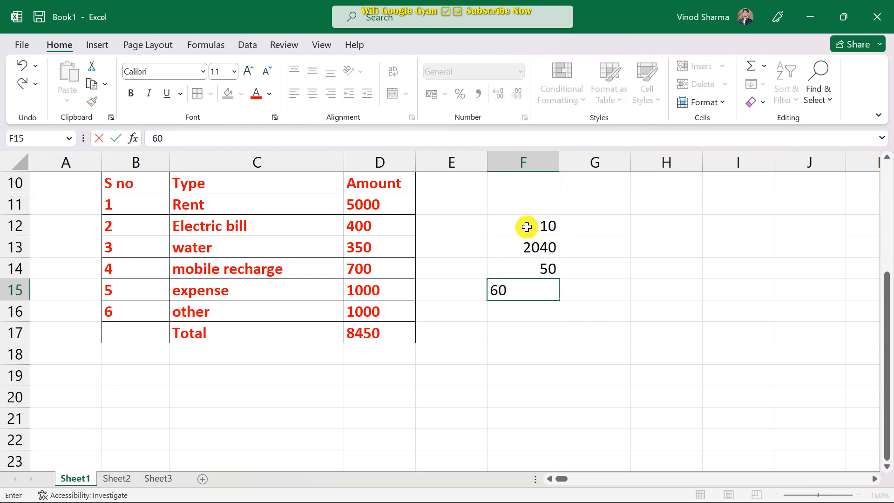
{"action": "key", "text": "Return"}
{"action": "type", "text": "85"}
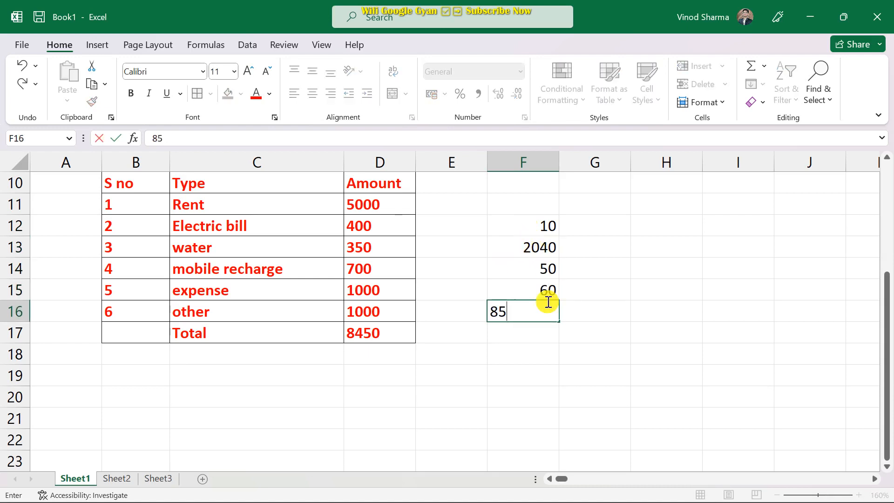
{"action": "left_click", "coordinate": [523, 334]}
Correct F13 to 40 and add 56, 89 and 90 in F17:F19.
{"action": "left_click", "coordinate": [535, 244]}
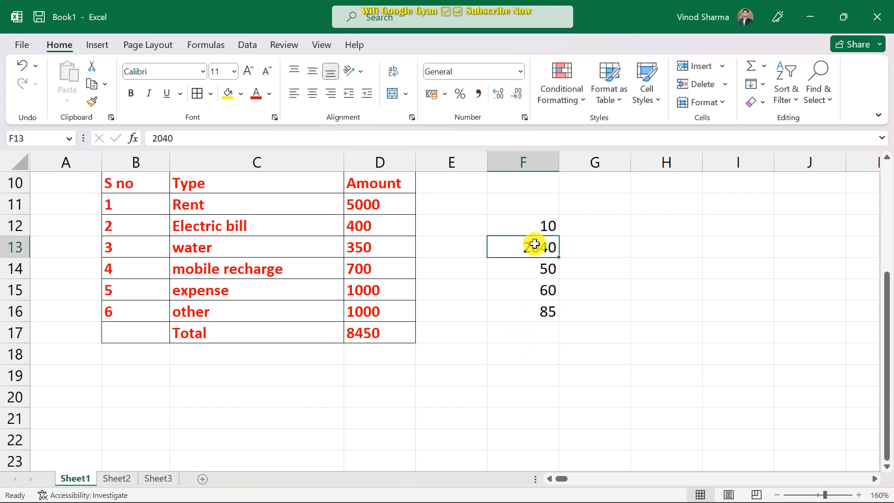
{"action": "type", "text": "5"}
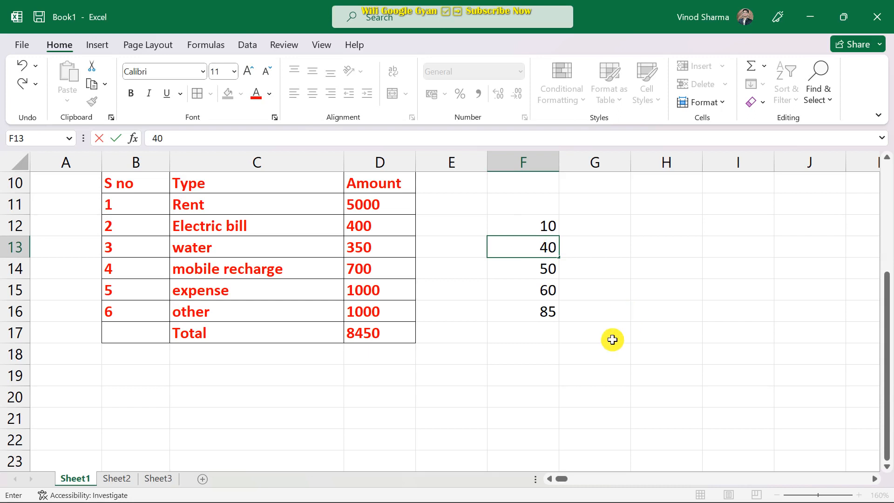
{"action": "left_click", "coordinate": [515, 336]}
{"action": "type", "text": "56"}
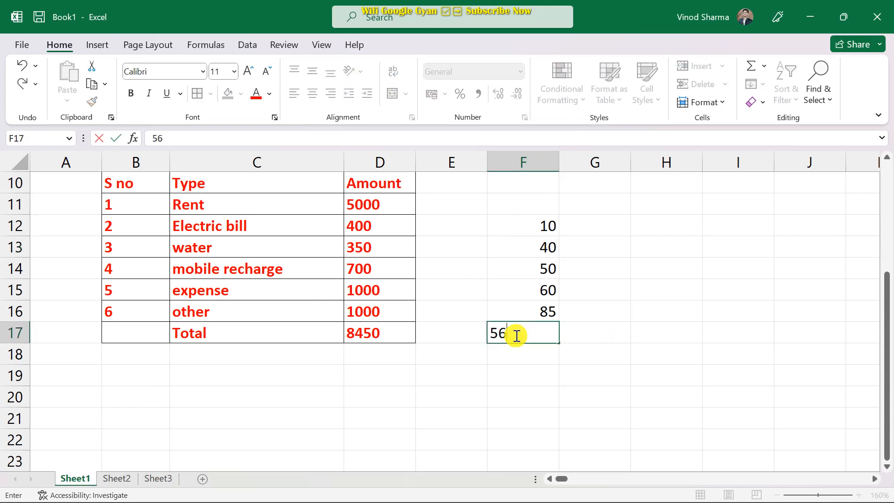
{"action": "key", "text": "Return"}
{"action": "type", "text": "89"}
{"action": "key", "text": "Return"}
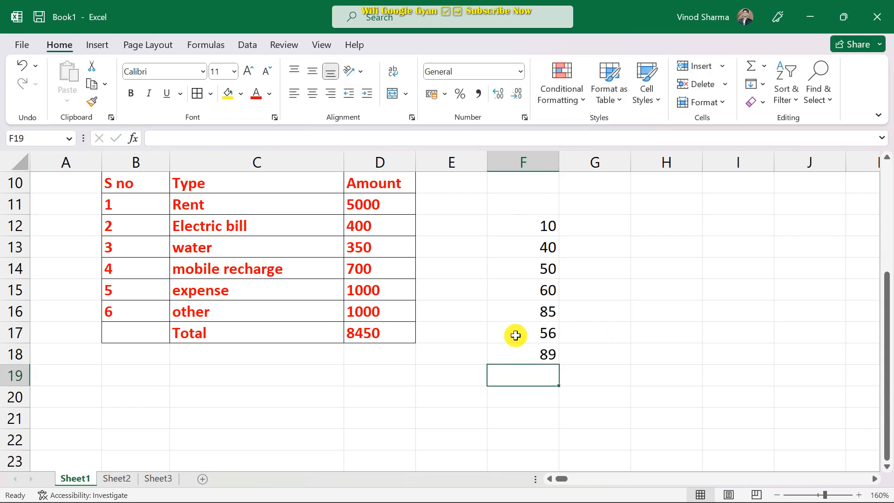
{"action": "type", "text": "90"}
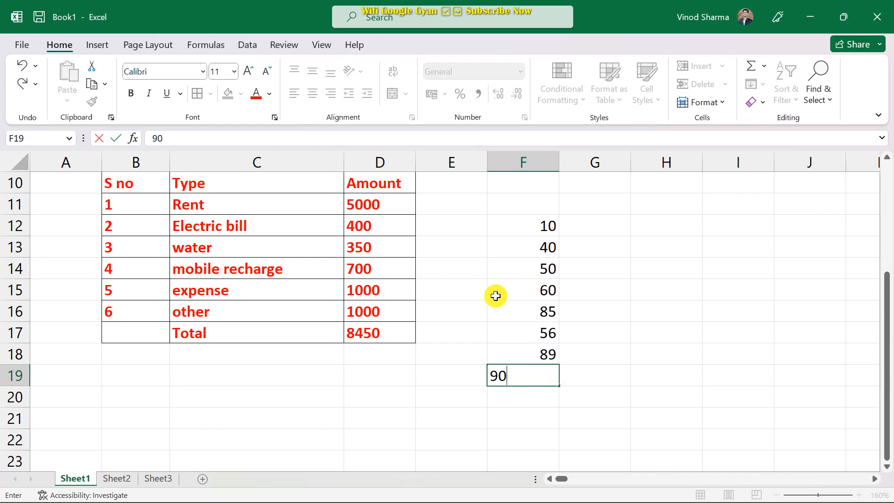
{"action": "left_click", "coordinate": [620, 304]}
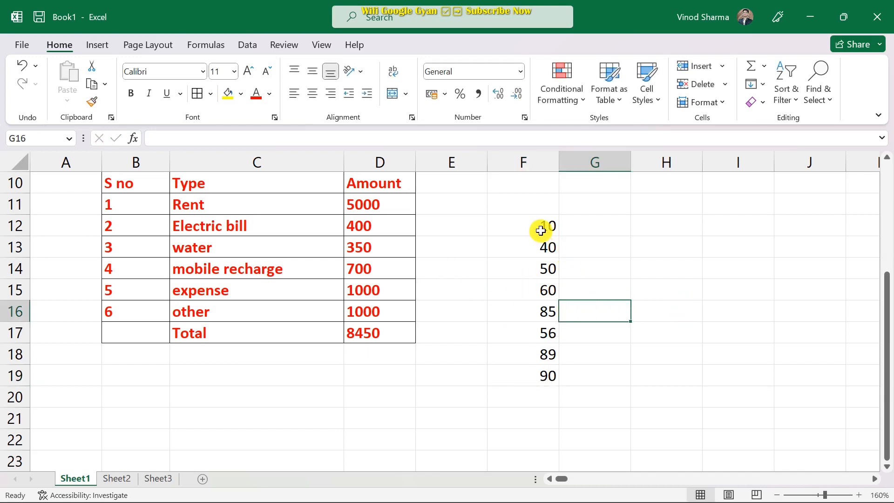
Select the eight numbers in F12:F19, then choose G12 for the results.
{"action": "left_click_drag", "start_coordinate": [533, 227], "coordinate": [539, 366]}
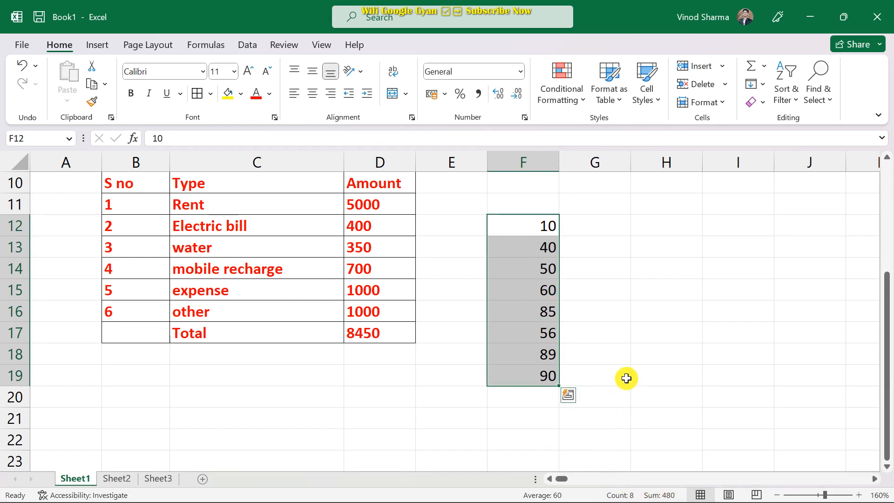
{"action": "left_click", "coordinate": [617, 363]}
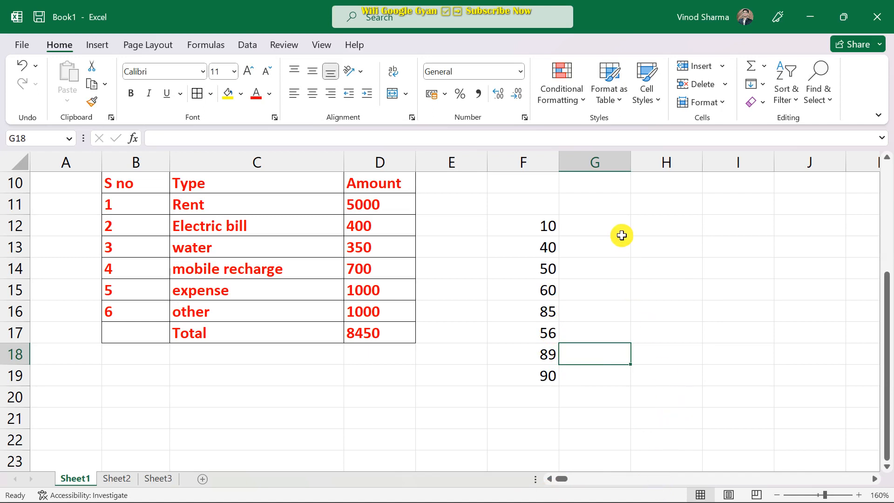
{"action": "left_click", "coordinate": [601, 229]}
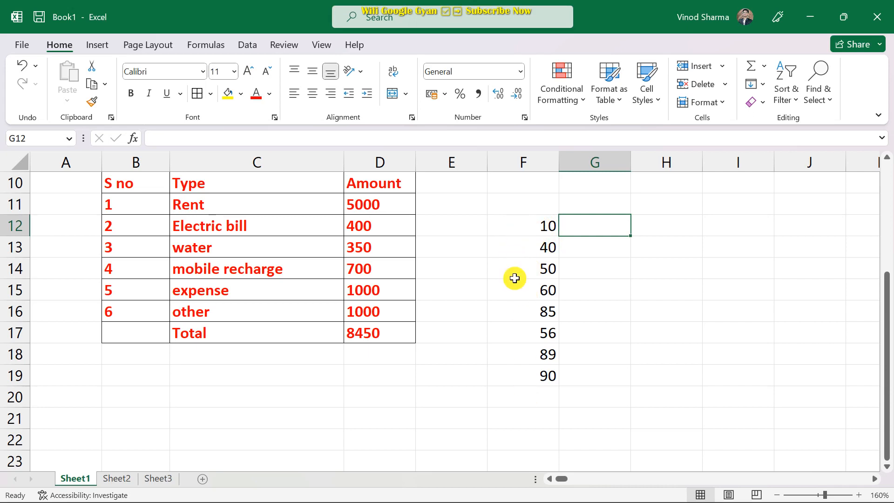
Enter =COUNT(F12:F19) in G12, returning 8.
{"action": "type", "text": "="}
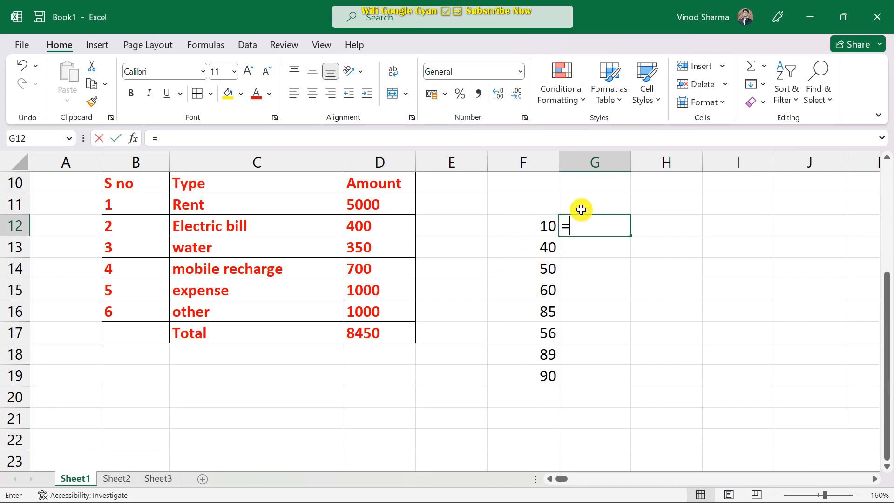
{"action": "type", "text": "count"}
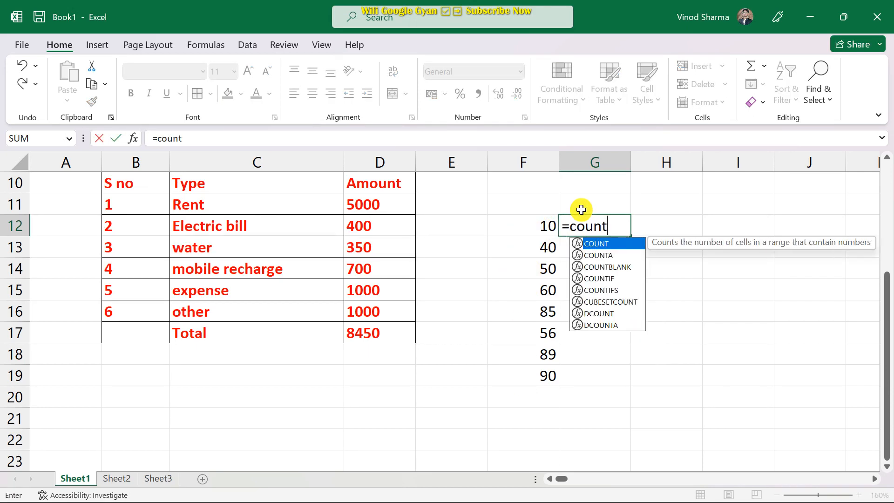
{"action": "type", "text": "("}
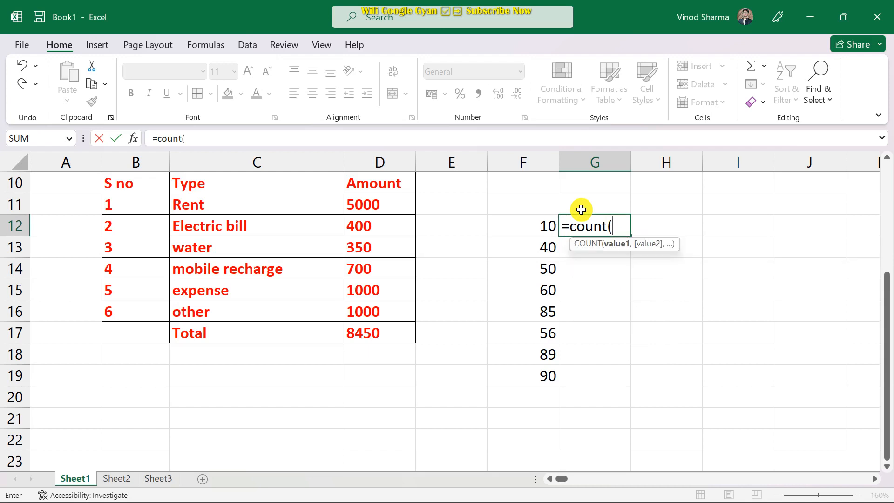
{"action": "left_click_drag", "start_coordinate": [526, 226], "coordinate": [543, 379]}
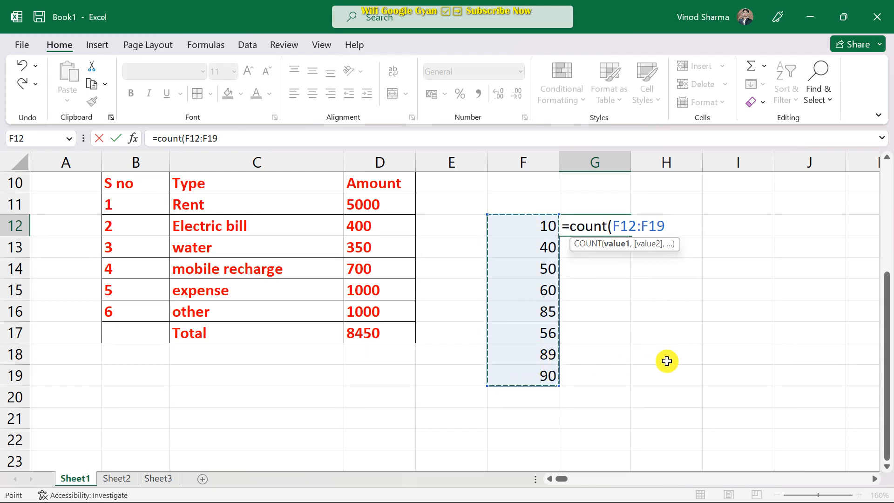
{"action": "type", "text": ")"}
{"action": "key", "text": "Return"}
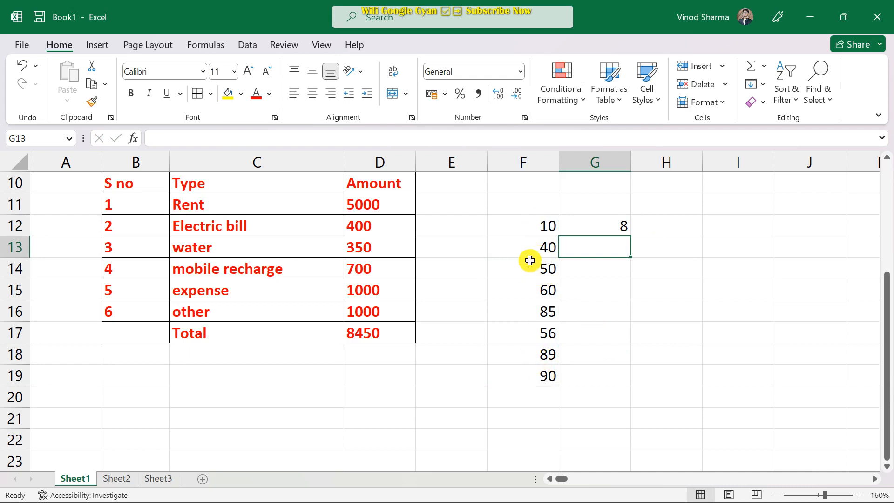
{"action": "left_click", "coordinate": [600, 229]}
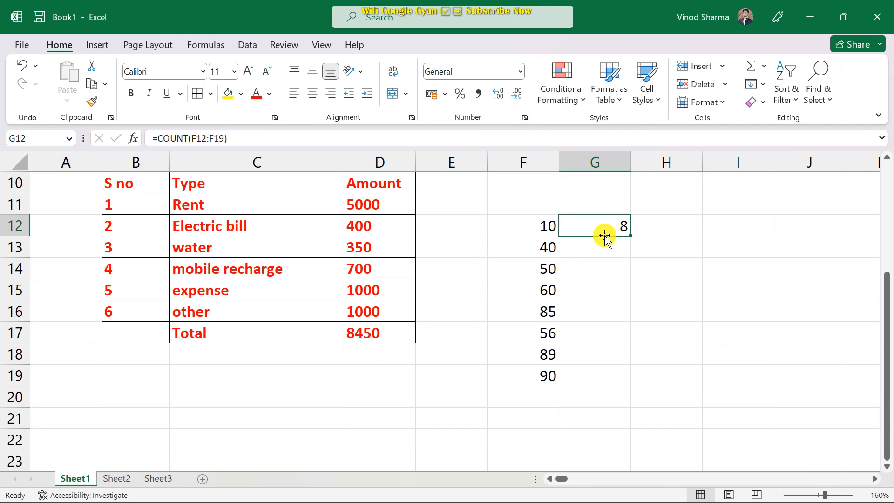
{"action": "left_click", "coordinate": [591, 250]}
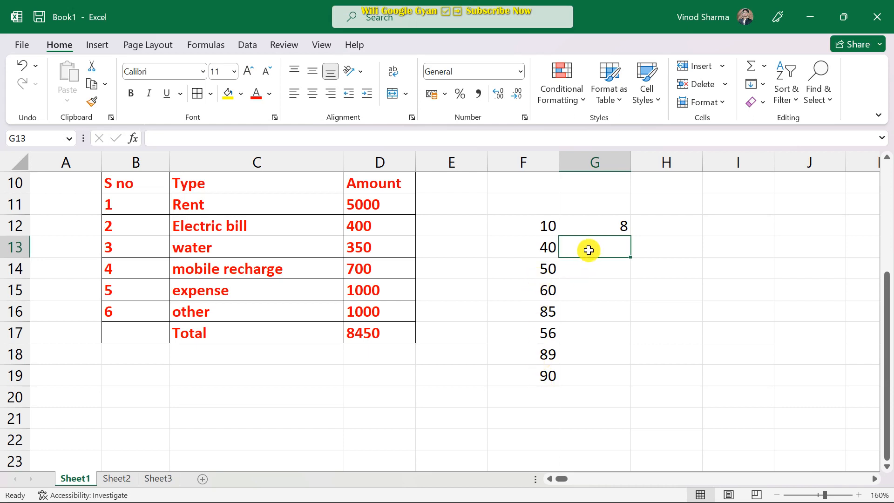
Enter =MIN(F12:F19) in G13, returning 10.
{"action": "type", "text": "="}
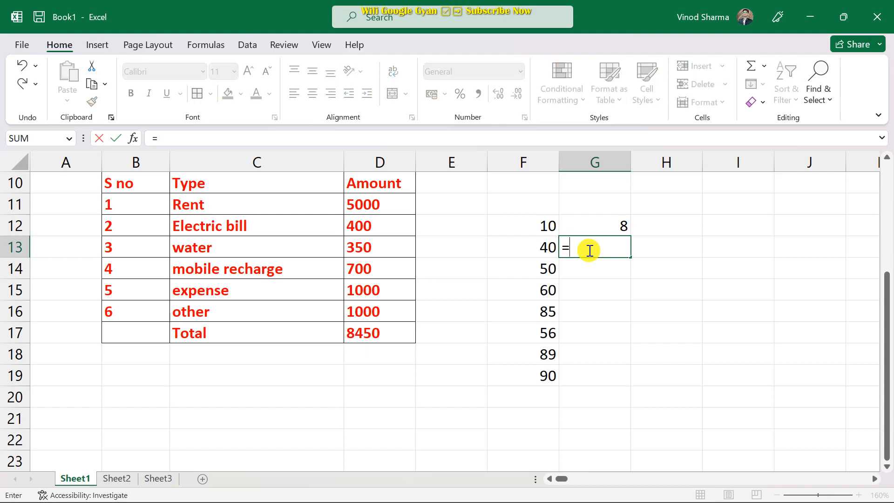
{"action": "type", "text": "min("}
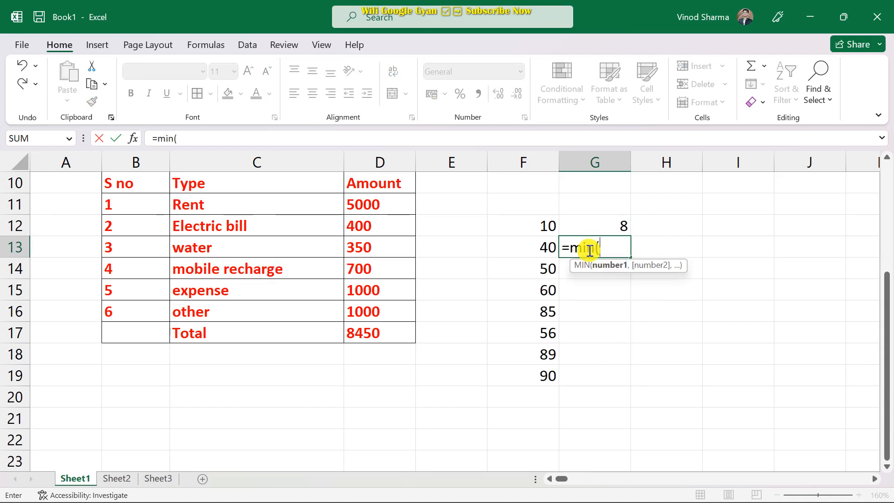
{"action": "left_click_drag", "start_coordinate": [535, 227], "coordinate": [547, 372]}
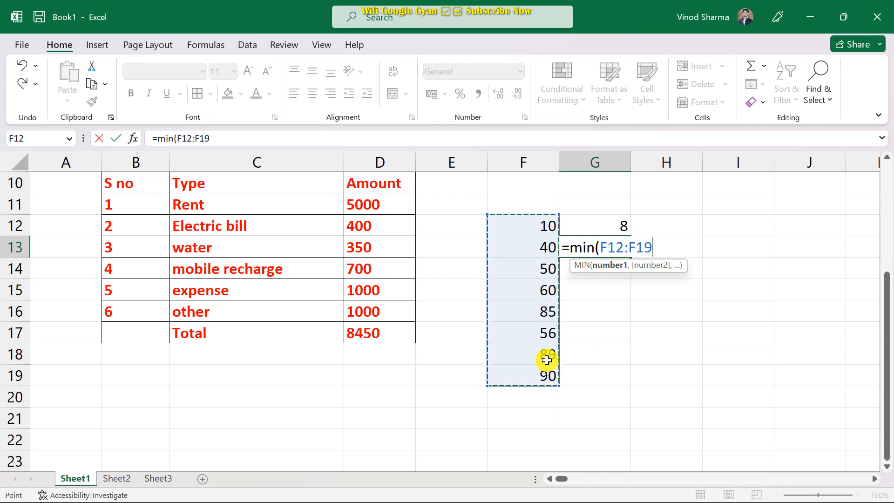
{"action": "type", "text": ")"}
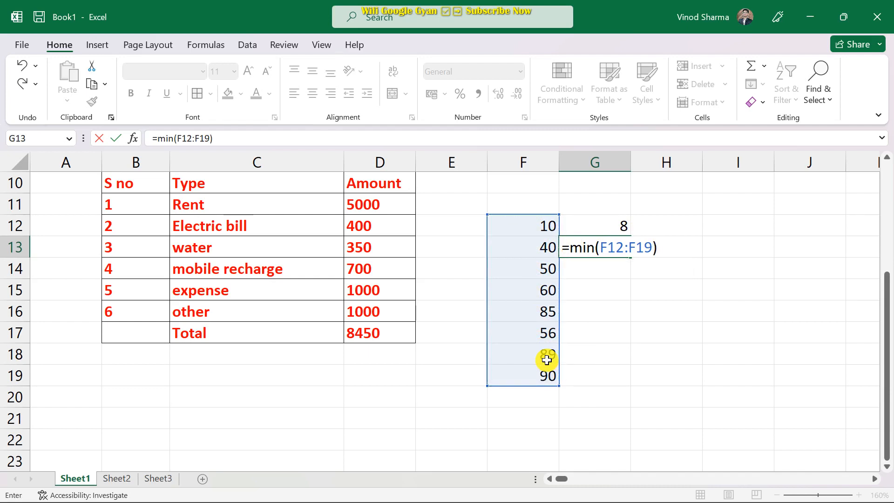
{"action": "key", "text": "Return"}
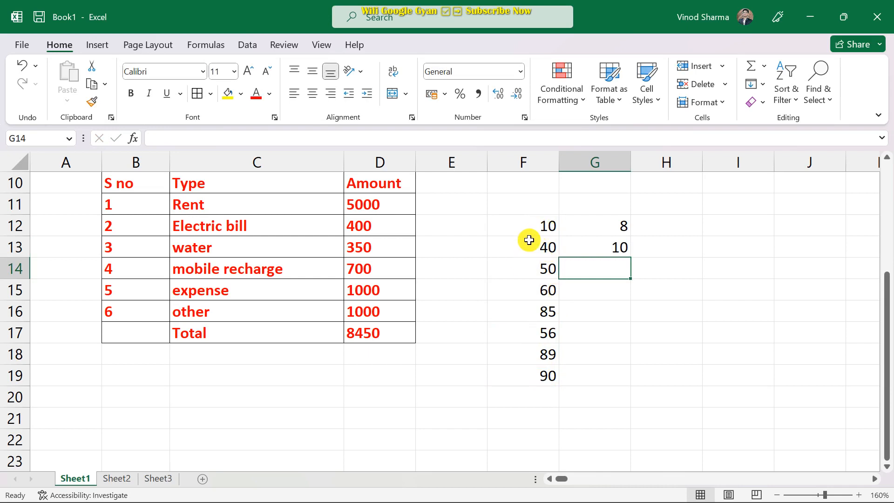
Enter =MAX(F12:F19) in G14, returning 90.
{"action": "left_click", "coordinate": [595, 247]}
{"action": "left_click", "coordinate": [602, 271]}
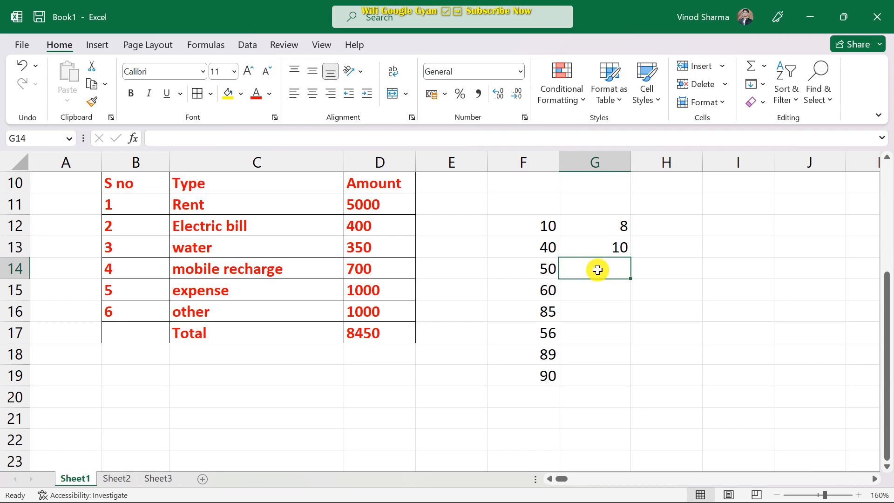
{"action": "type", "text": "="}
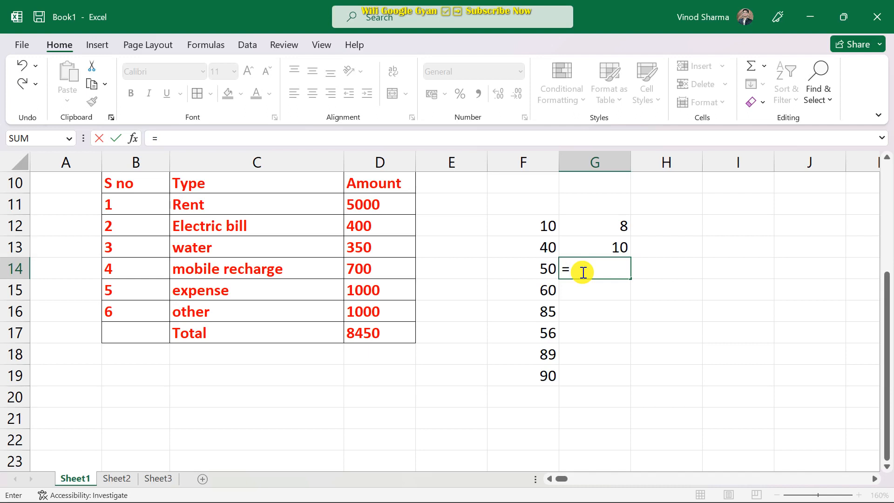
{"action": "type", "text": "max"}
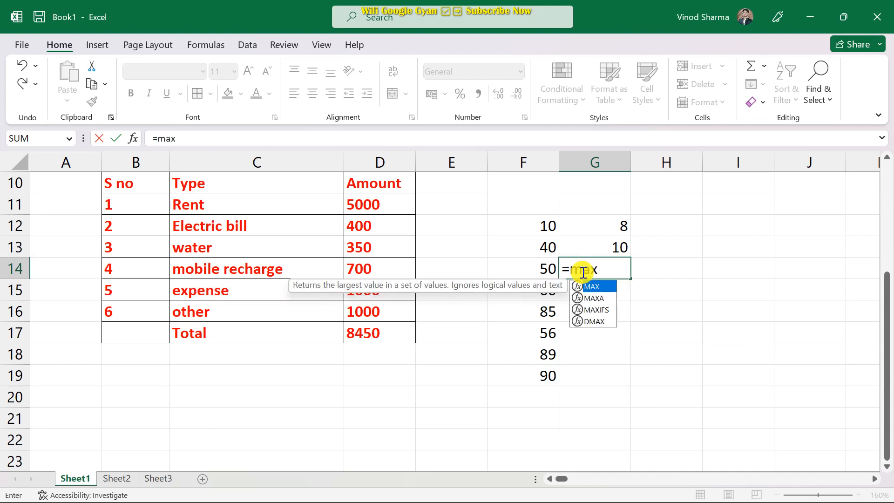
{"action": "type", "text": "("}
{"action": "left_click_drag", "start_coordinate": [519, 228], "coordinate": [528, 368]}
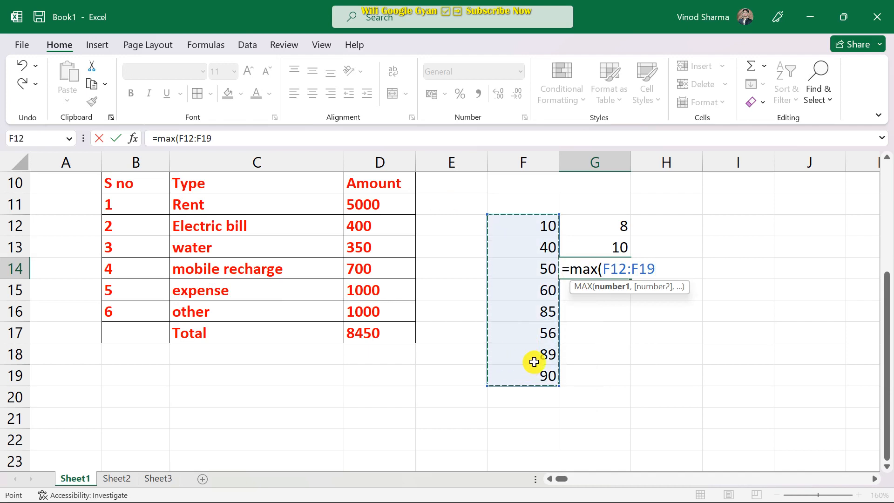
{"action": "type", "text": ")"}
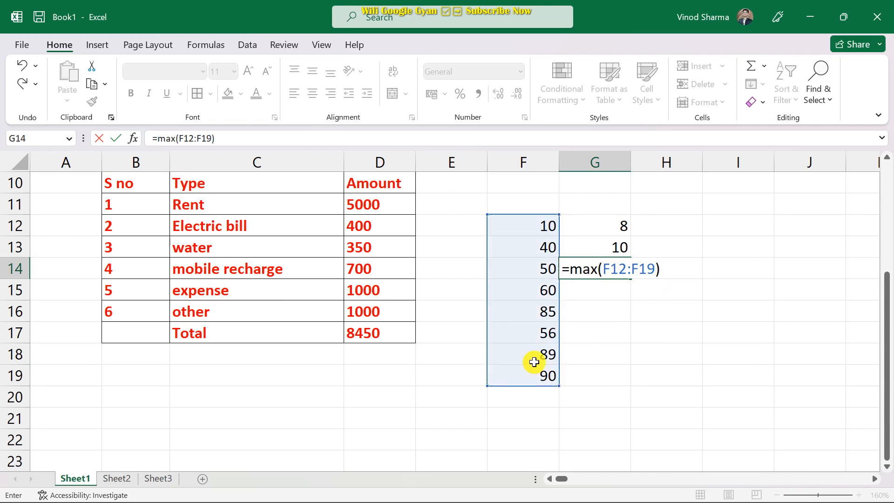
{"action": "key", "text": "Return"}
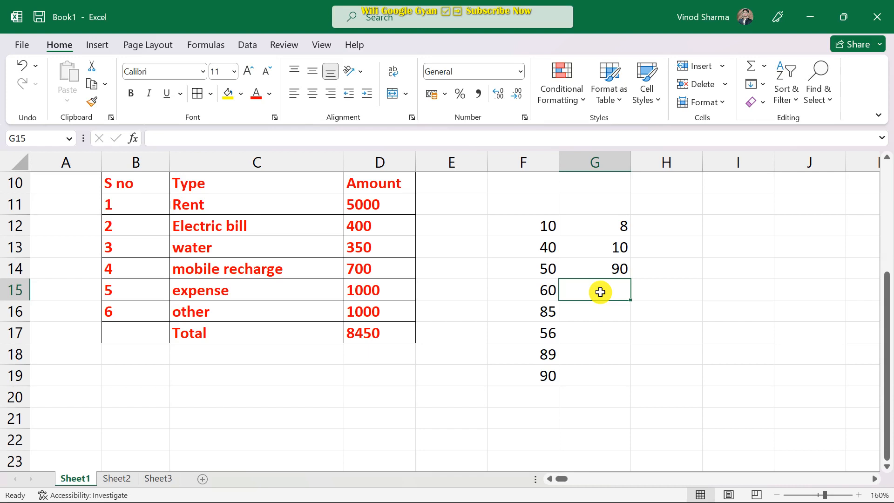
Enter =AVERAGE(F12:F19) in G15 so it shows 60.
{"action": "type", "text": "="}
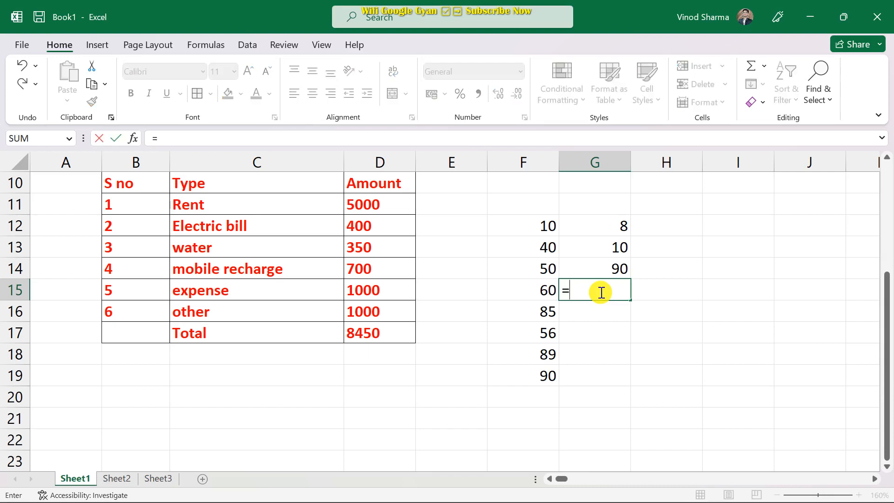
{"action": "type", "text": "ave"}
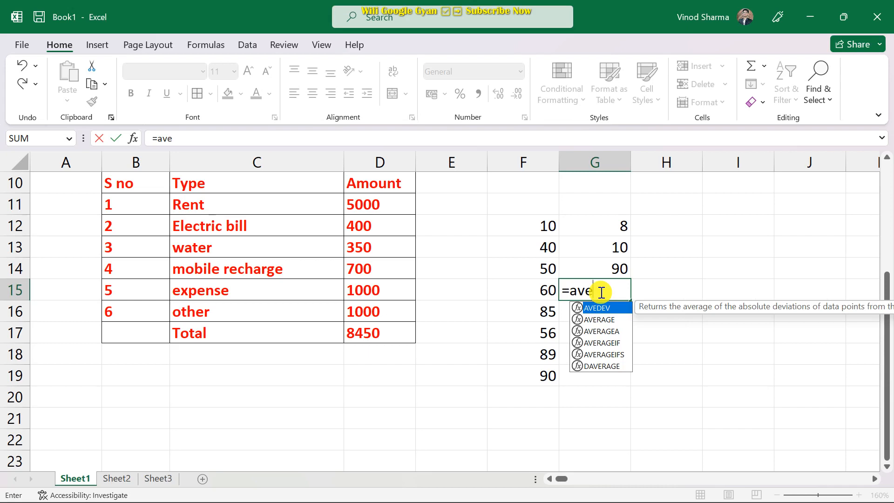
{"action": "left_click", "coordinate": [602, 321]}
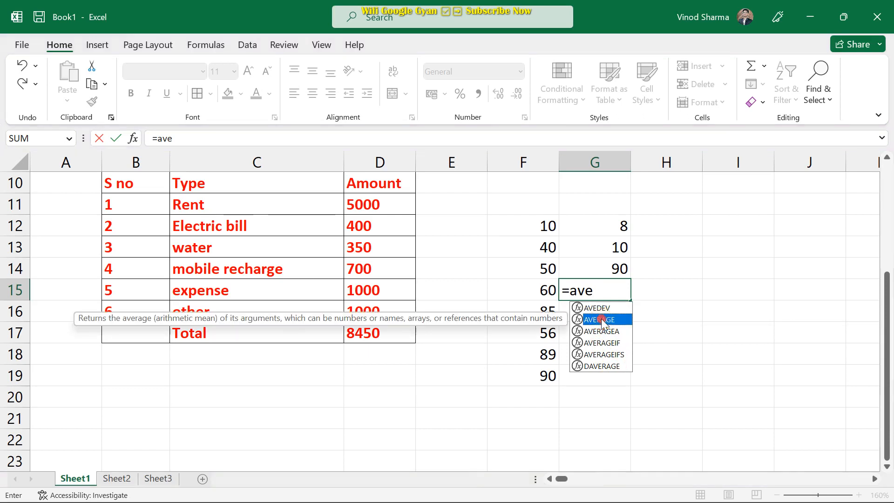
{"action": "double_click", "coordinate": [602, 319]}
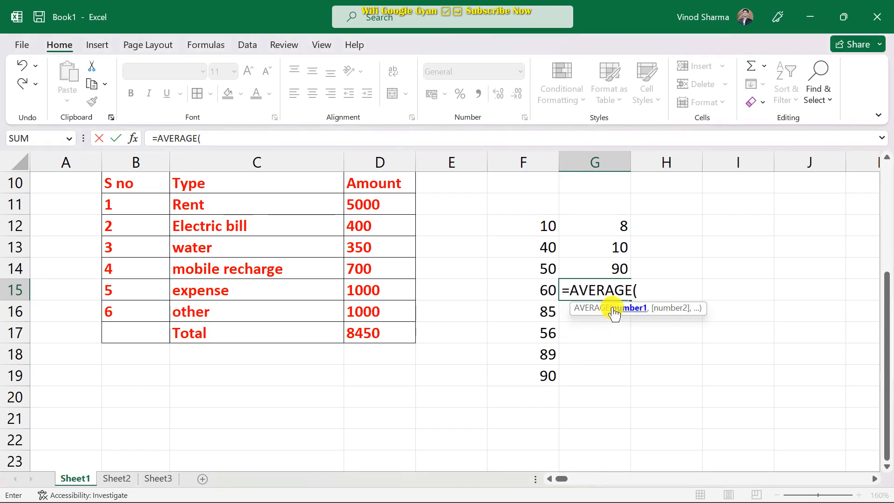
{"action": "left_click_drag", "start_coordinate": [513, 226], "coordinate": [536, 370]}
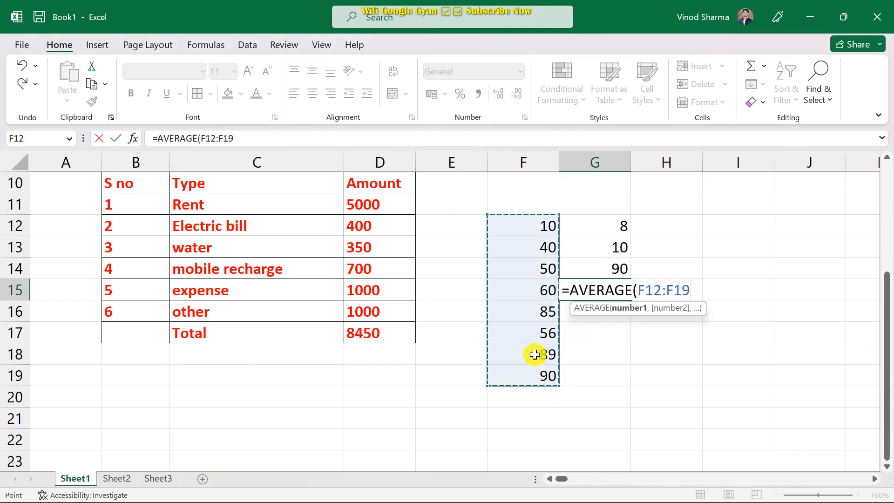
{"action": "type", "text": ")"}
{"action": "key", "text": "Return"}
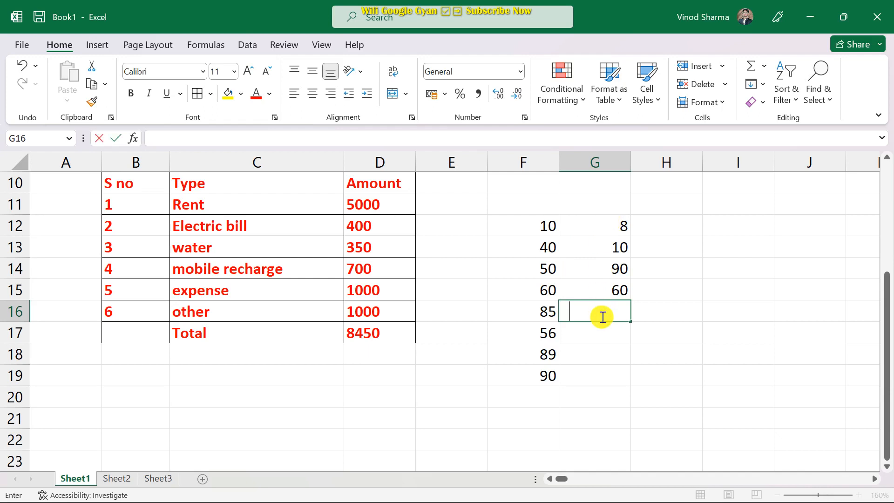
Enter =SUM(F12:F19) in G16, returning 480.
{"action": "type", "text": "="}
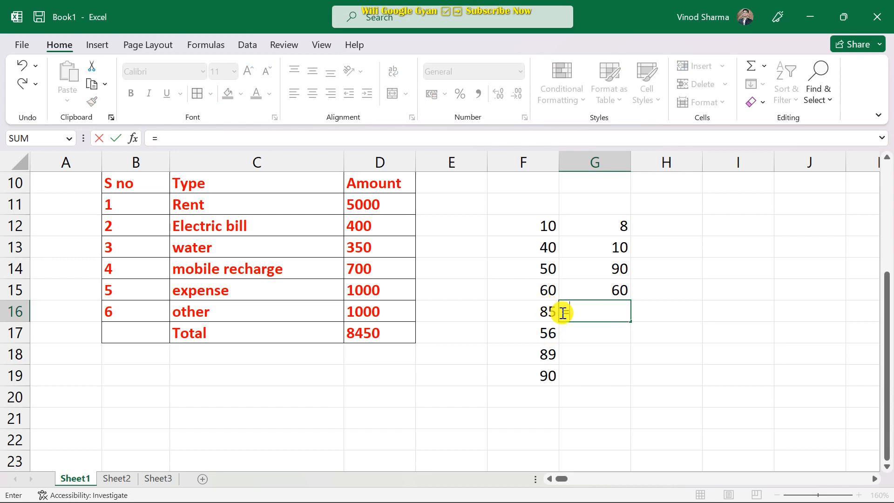
{"action": "type", "text": "sum"}
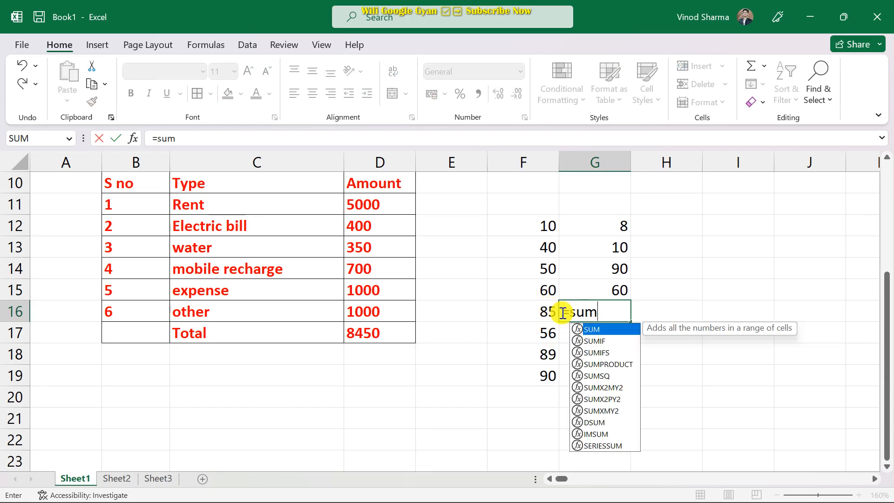
{"action": "type", "text": "("}
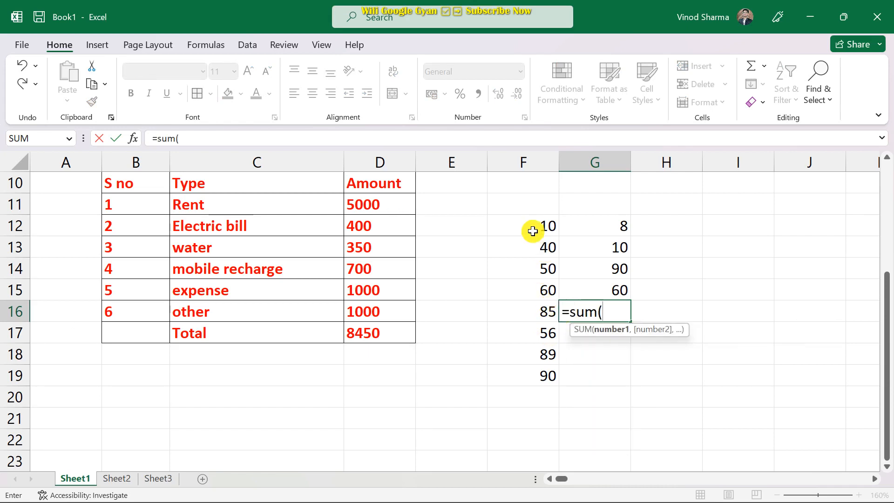
{"action": "left_click_drag", "start_coordinate": [543, 232], "coordinate": [531, 370]}
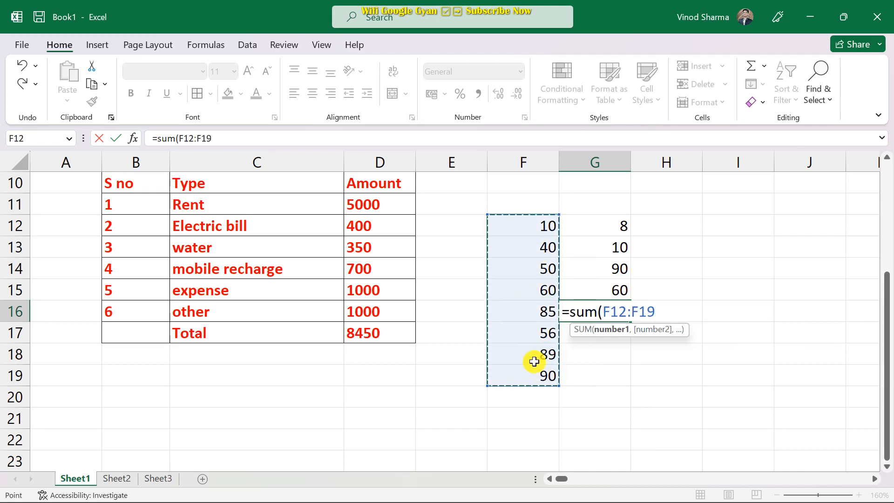
{"action": "type", "text": ")"}
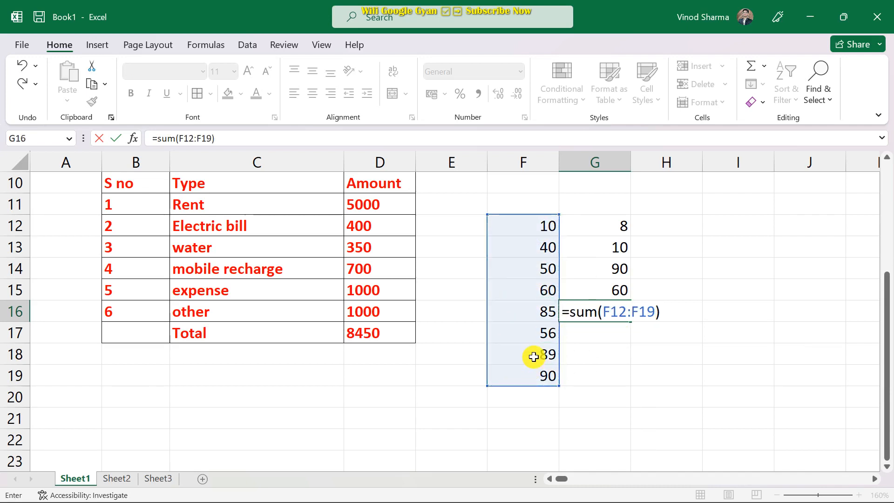
{"action": "key", "text": "Return"}
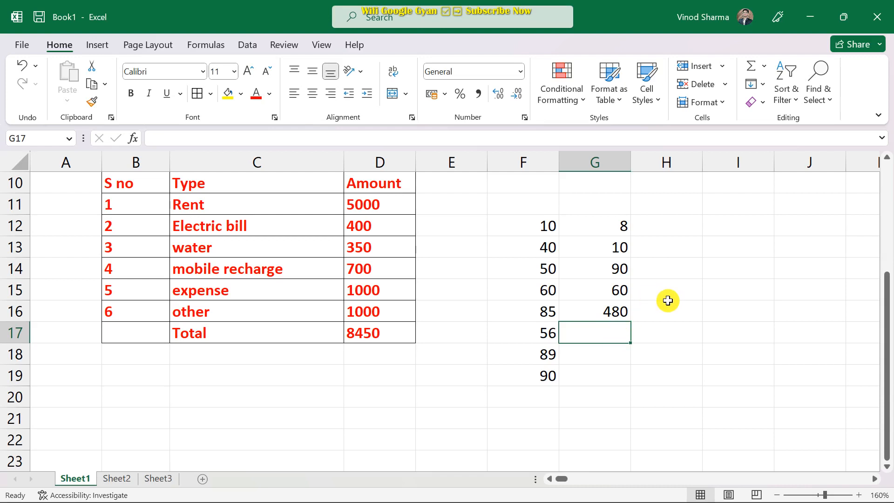
{"action": "scroll", "coordinate": [668, 302], "scroll_direction": "down", "scroll_amount": 1}
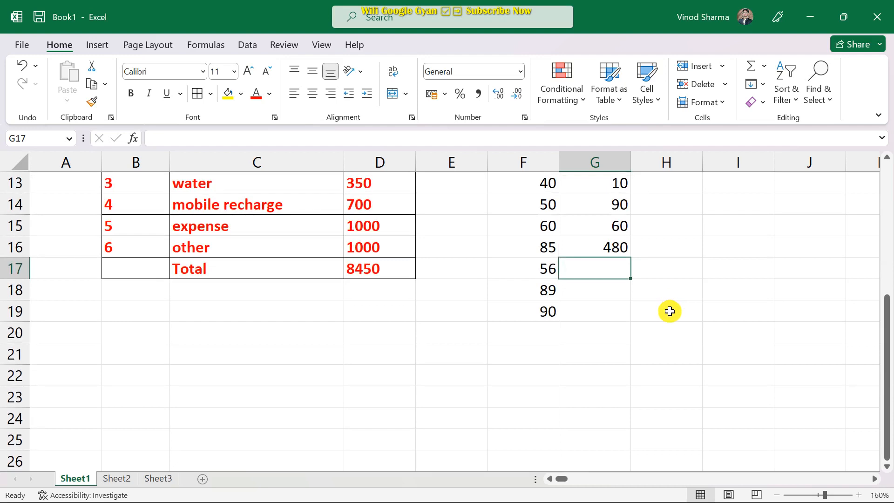
{"action": "left_click", "coordinate": [647, 313]}
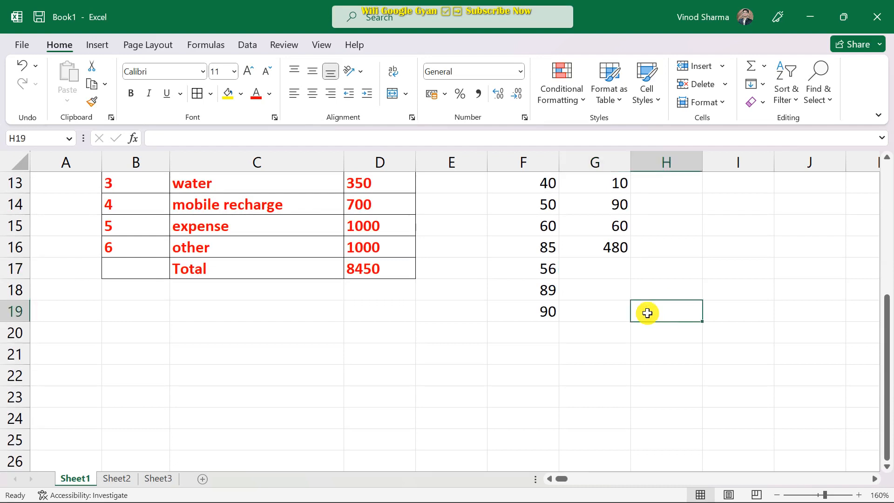
{"action": "type", "text": "=no"}
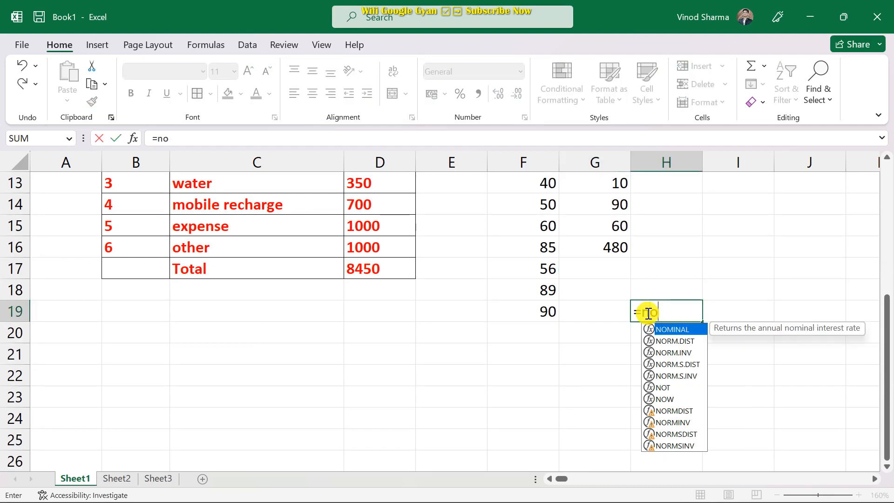
{"action": "type", "text": "w()"}
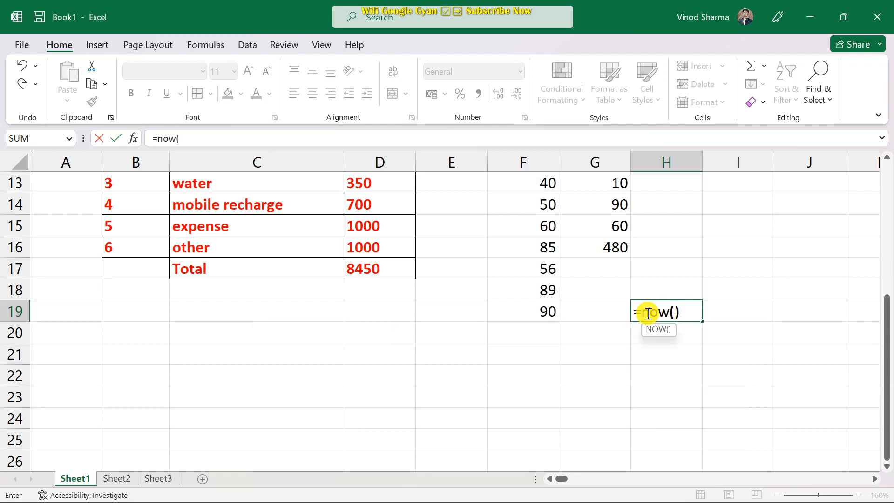
{"action": "key", "text": "Return"}
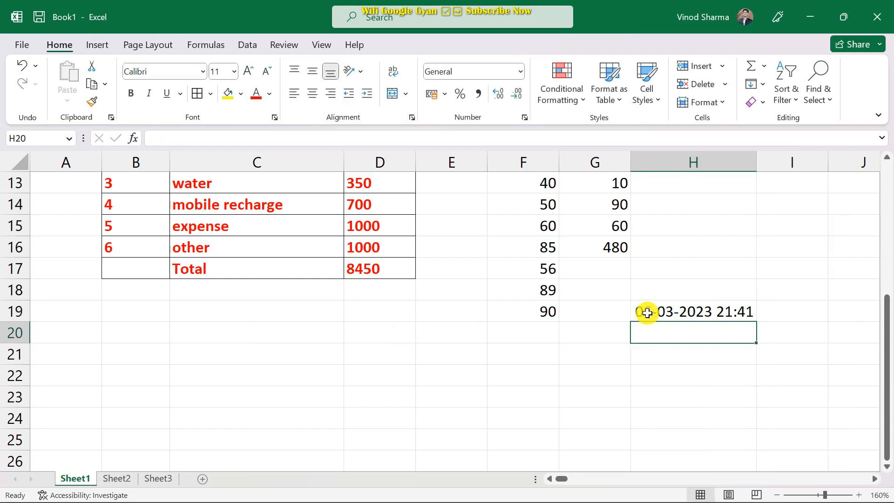
{"action": "left_click", "coordinate": [697, 317]}
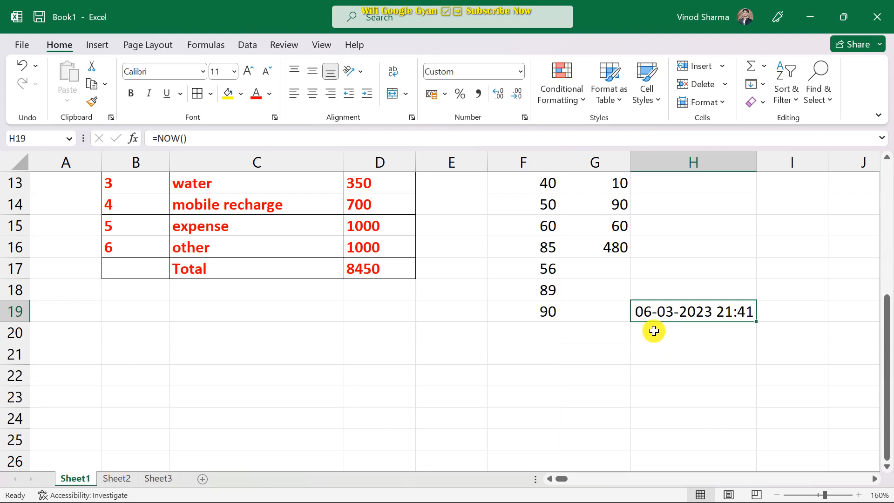
{"action": "left_click", "coordinate": [133, 137]}
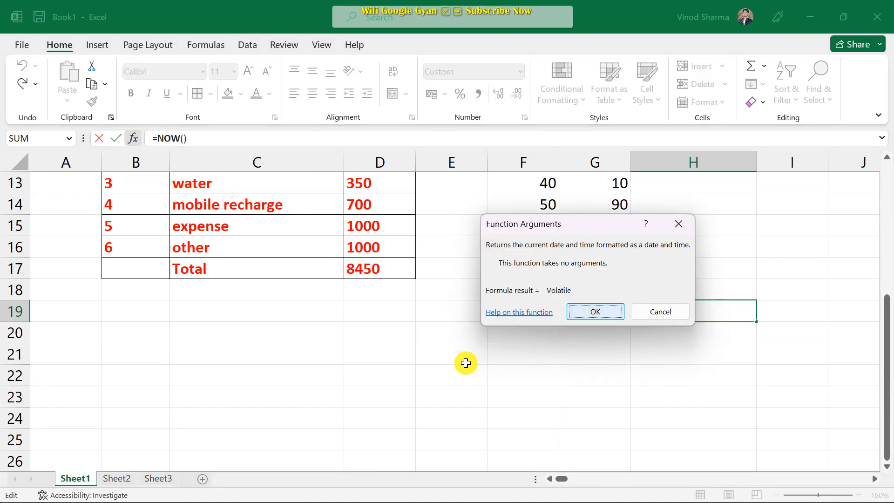
{"action": "left_click", "coordinate": [603, 312]}
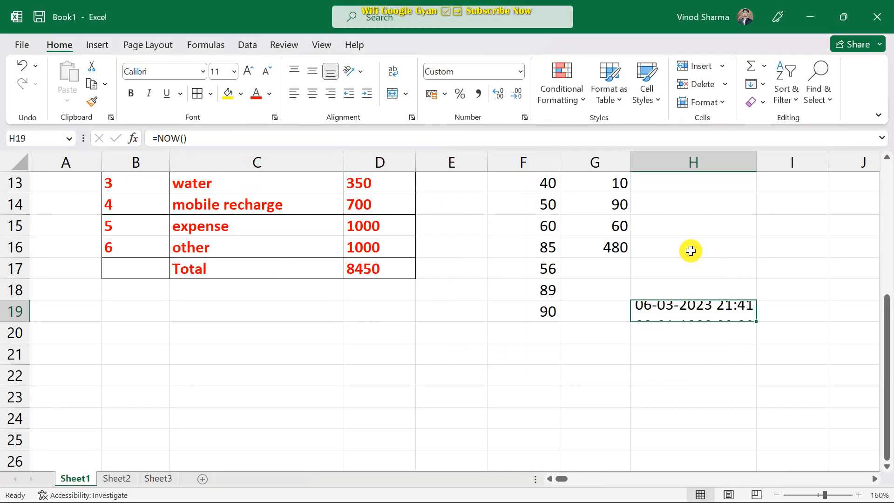
{"action": "left_click", "coordinate": [260, 380]}
{"action": "left_click", "coordinate": [136, 144]}
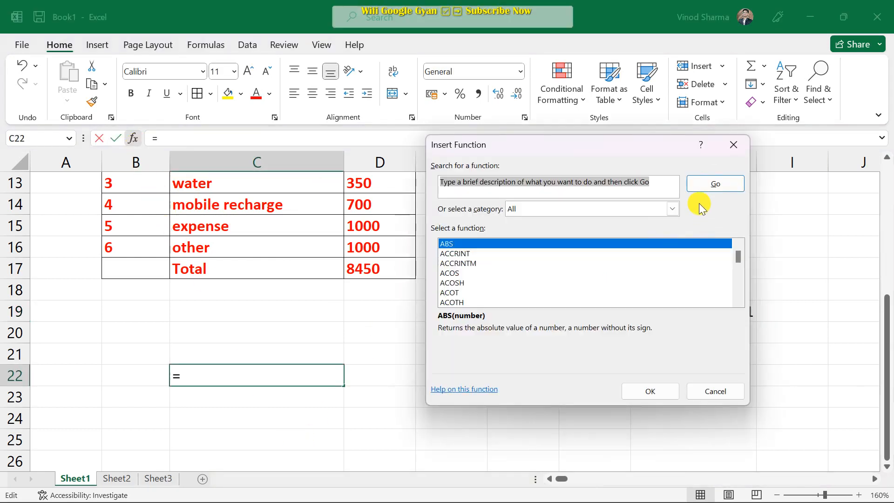
{"action": "left_click_drag", "start_coordinate": [673, 146], "coordinate": [398, 156]}
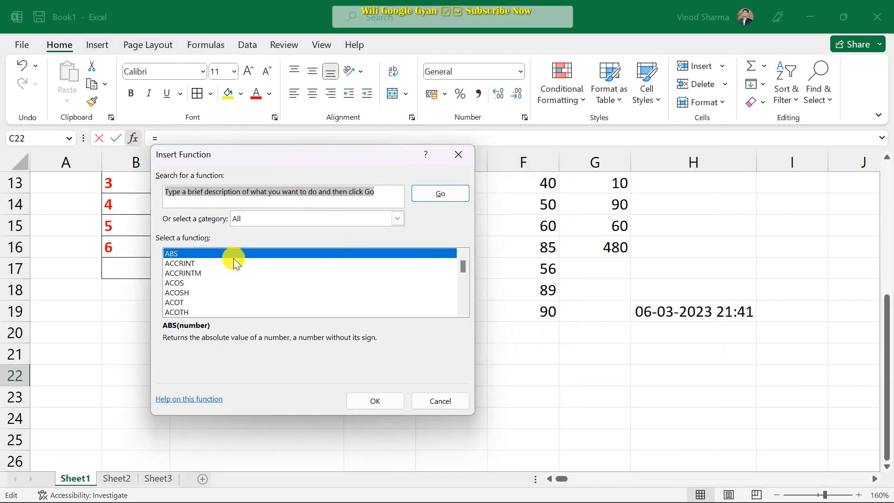
{"action": "scroll", "coordinate": [242, 273], "scroll_direction": "down", "scroll_amount": 2}
{"action": "scroll", "coordinate": [242, 273], "scroll_direction": "down", "scroll_amount": 2}
{"action": "left_click", "coordinate": [314, 223]}
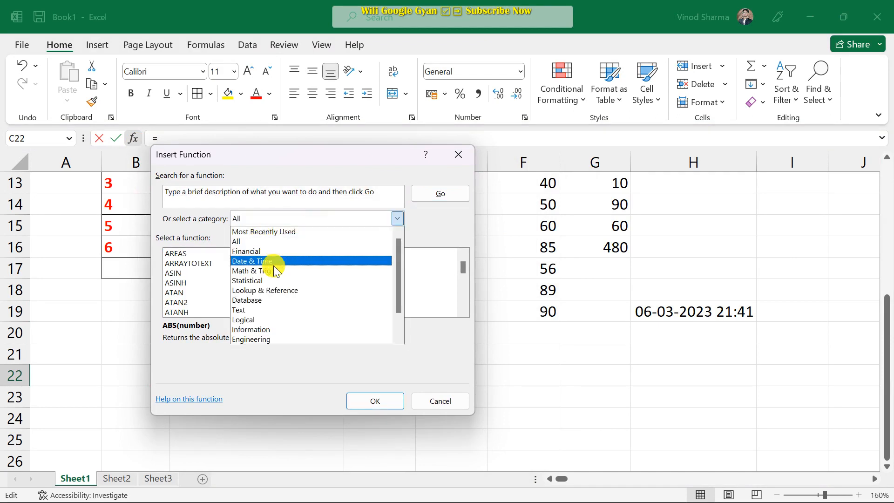
{"action": "scroll", "coordinate": [283, 313], "scroll_direction": "down", "scroll_amount": 1}
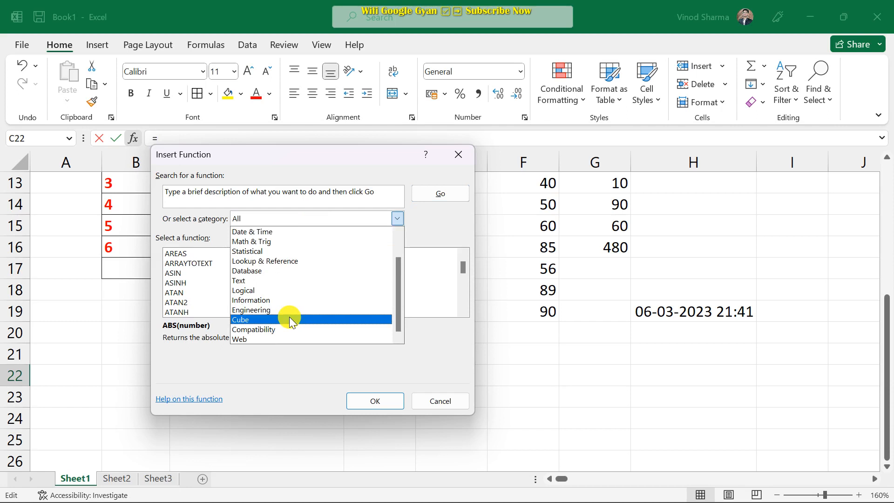
{"action": "scroll", "coordinate": [295, 329], "scroll_direction": "up", "scroll_amount": 1}
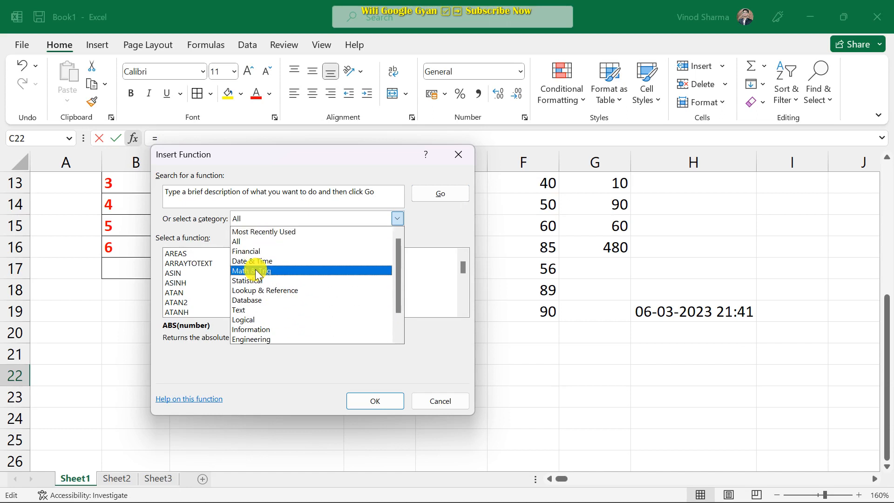
{"action": "left_click", "coordinate": [448, 402]}
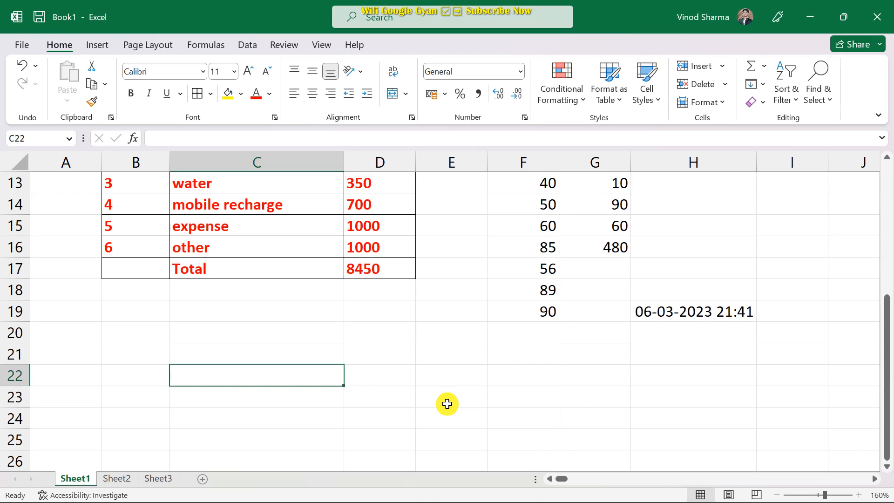
{"action": "scroll", "coordinate": [488, 291], "scroll_direction": "up", "scroll_amount": 4}
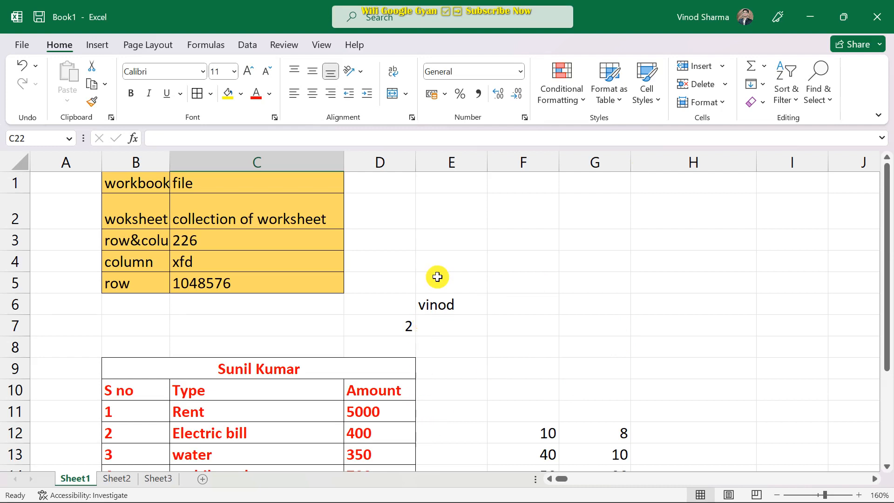
{"action": "scroll", "coordinate": [436, 275], "scroll_direction": "down", "scroll_amount": 4}
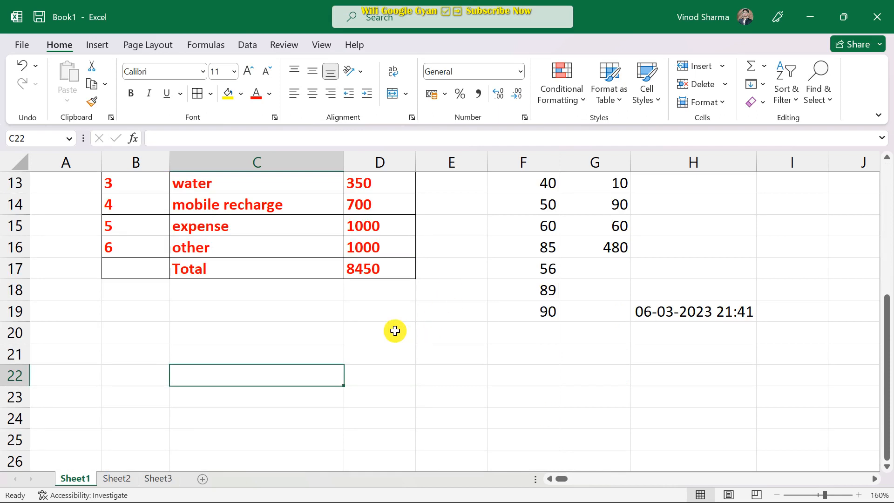
{"action": "scroll", "coordinate": [395, 331], "scroll_direction": "up", "scroll_amount": 4}
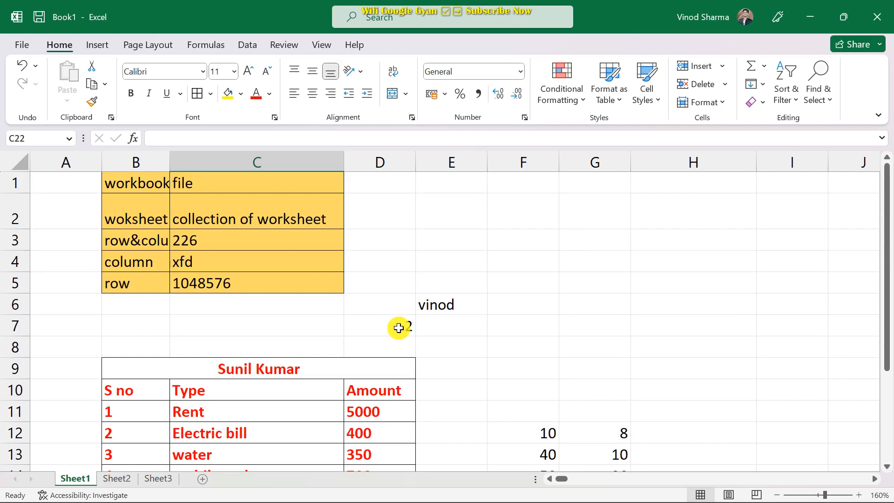
{"action": "scroll", "coordinate": [403, 330], "scroll_direction": "down", "scroll_amount": 1}
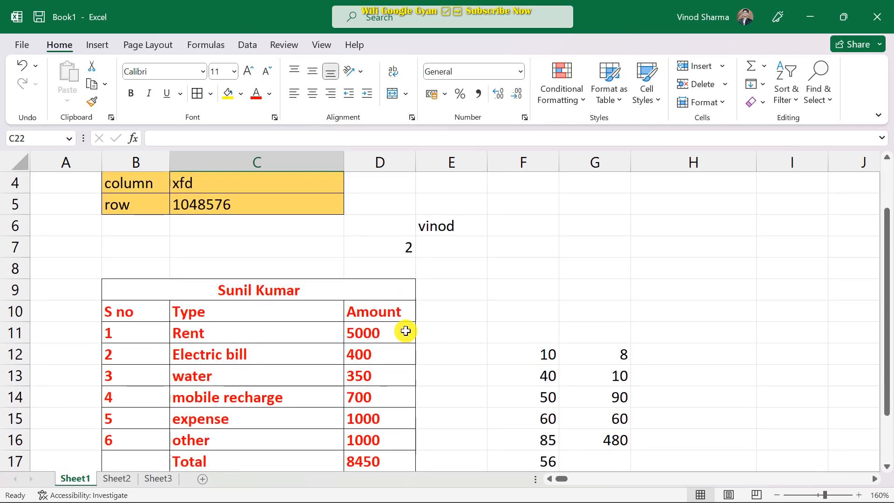
{"action": "scroll", "coordinate": [407, 333], "scroll_direction": "down", "scroll_amount": 1}
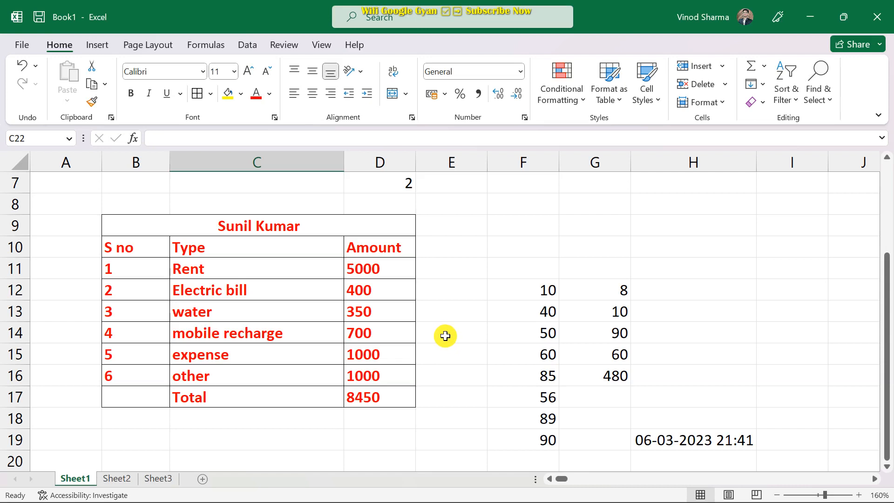
{"action": "scroll", "coordinate": [446, 336], "scroll_direction": "up", "scroll_amount": 2}
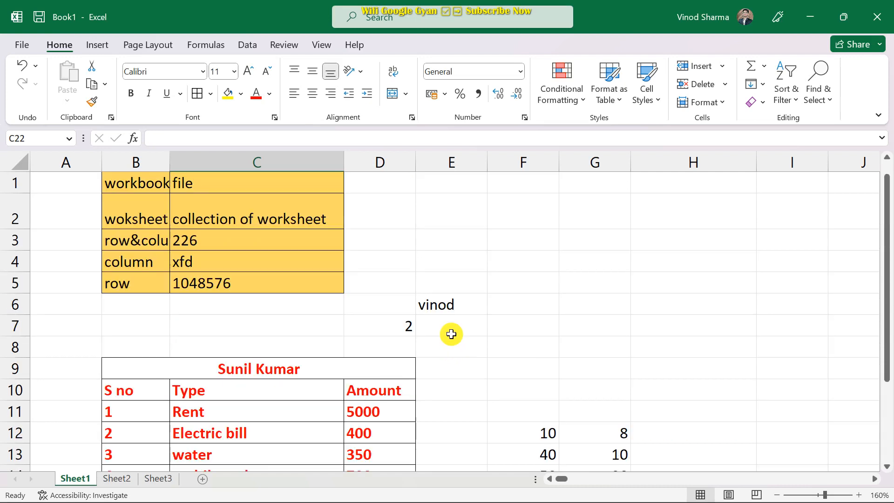